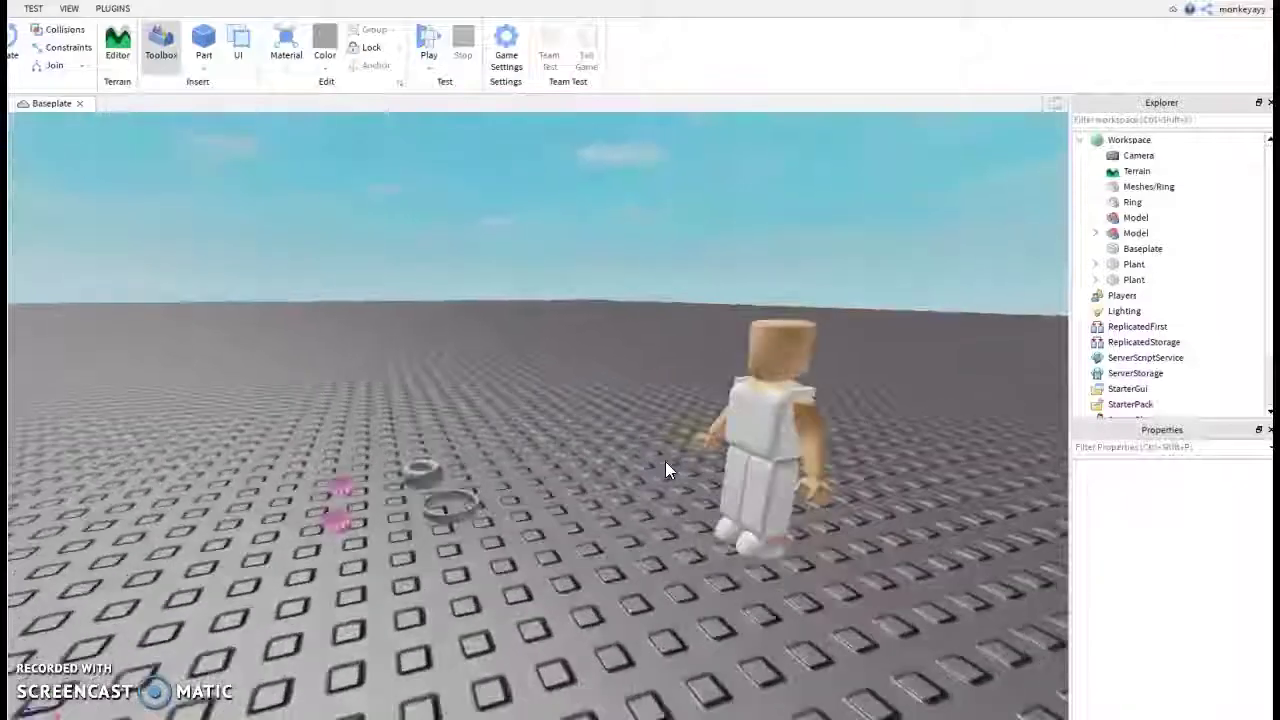
Step: Examine the character model, the two rings and the pink flowers on the baseplate from near and far
key(s)
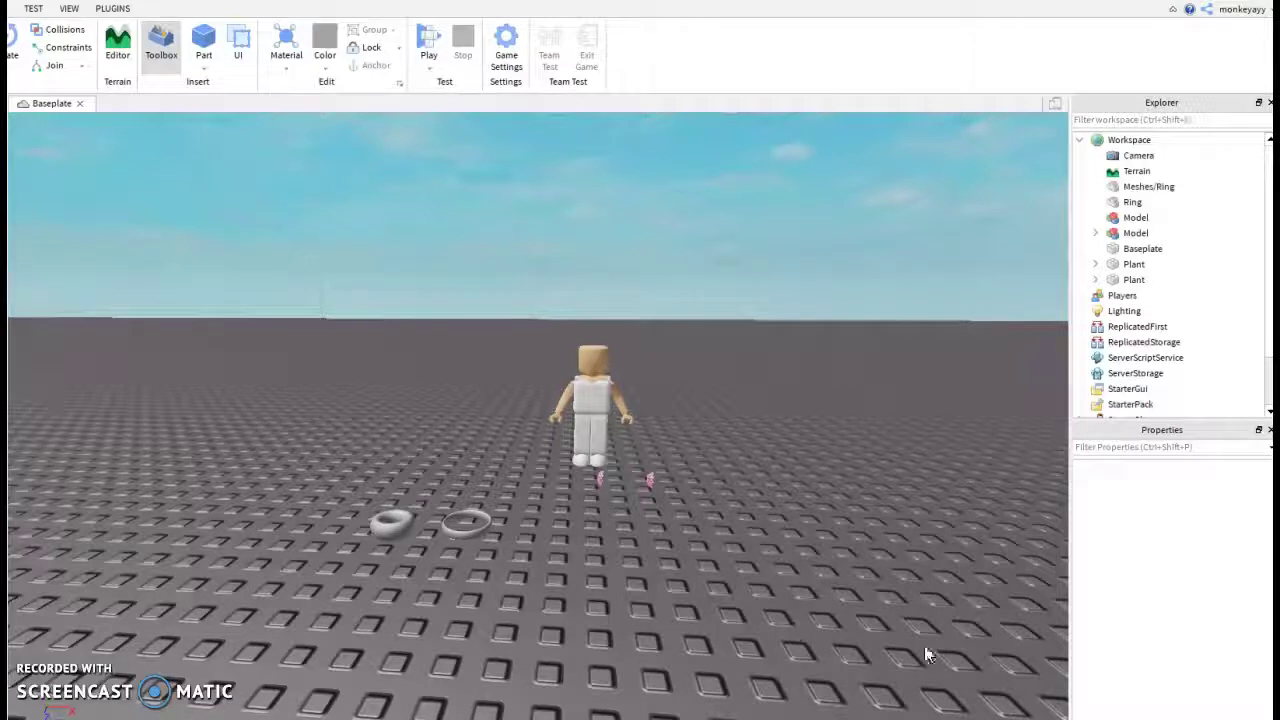
key(w)
right_drag(732, 463, 731, 465)
key(s)
key(w)
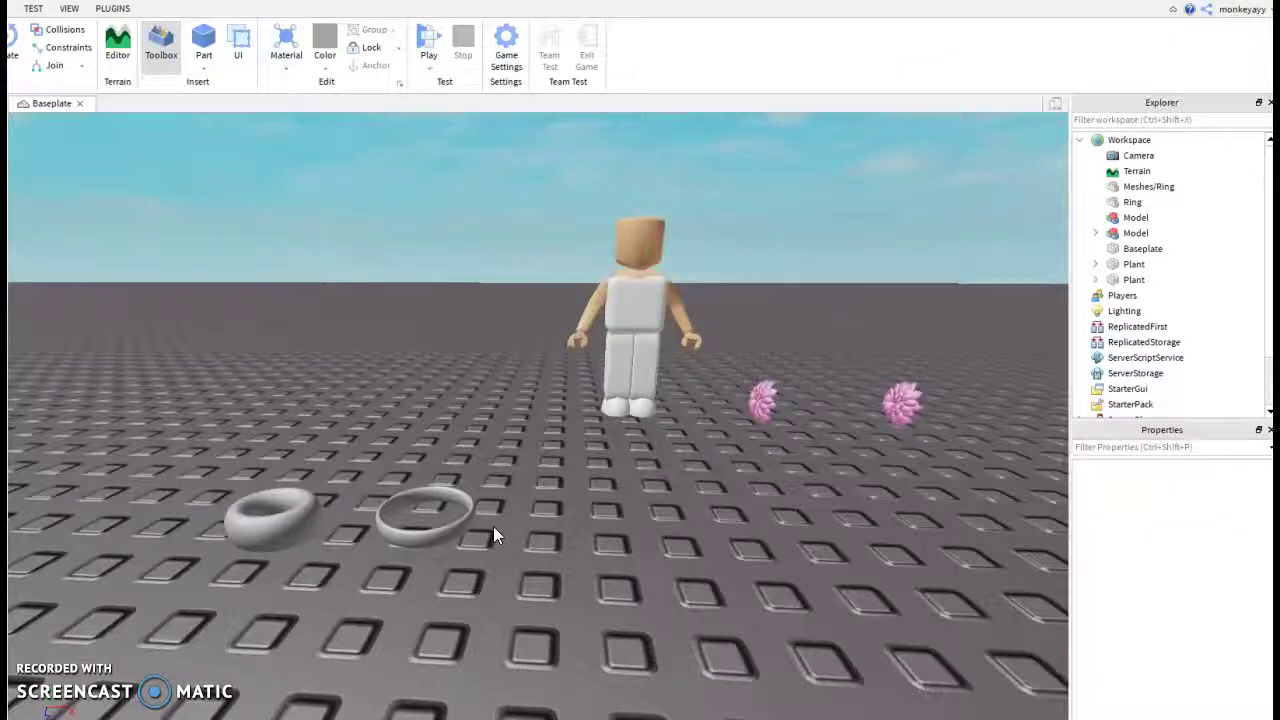
right_drag(848, 501, 844, 501)
key(s)
key(w)
key(s)
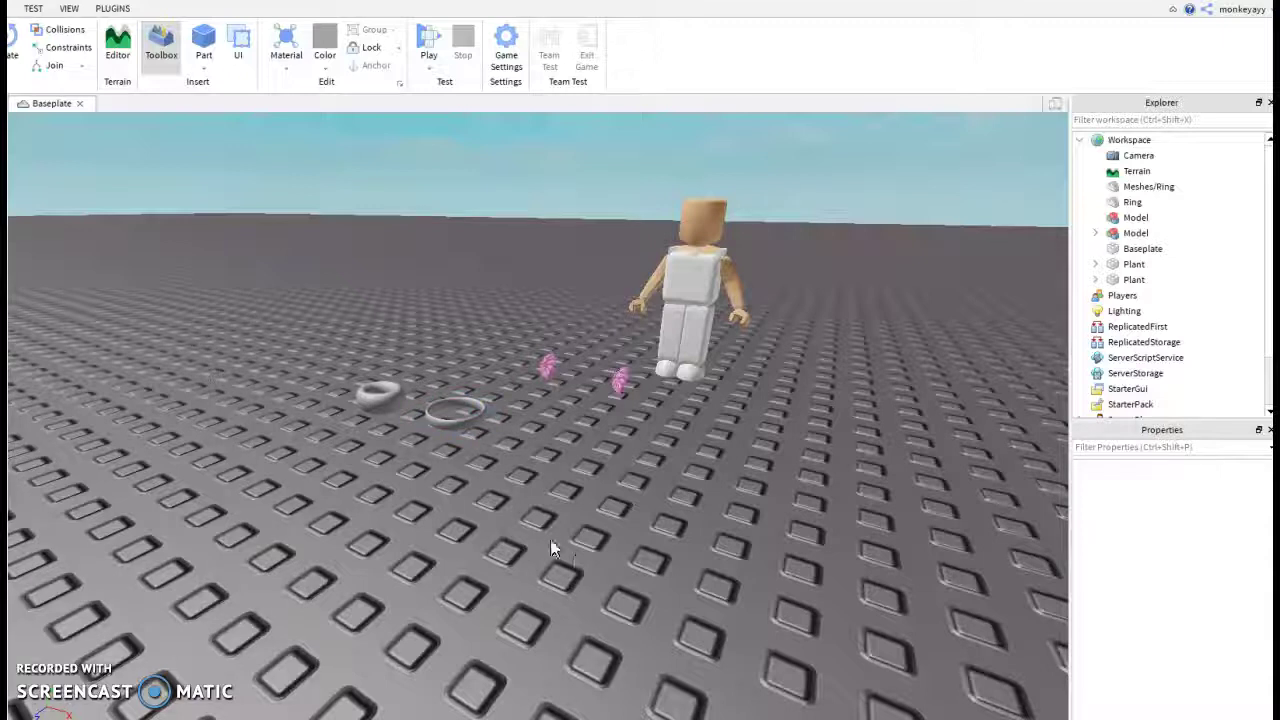
scroll(550, 430, down, 10)
scroll(600, 445, up, 10)
scroll(808, 378, down, 10)
scroll(794, 395, up, 7)
scroll(784, 377, down, 6)
scroll(778, 376, up, 5)
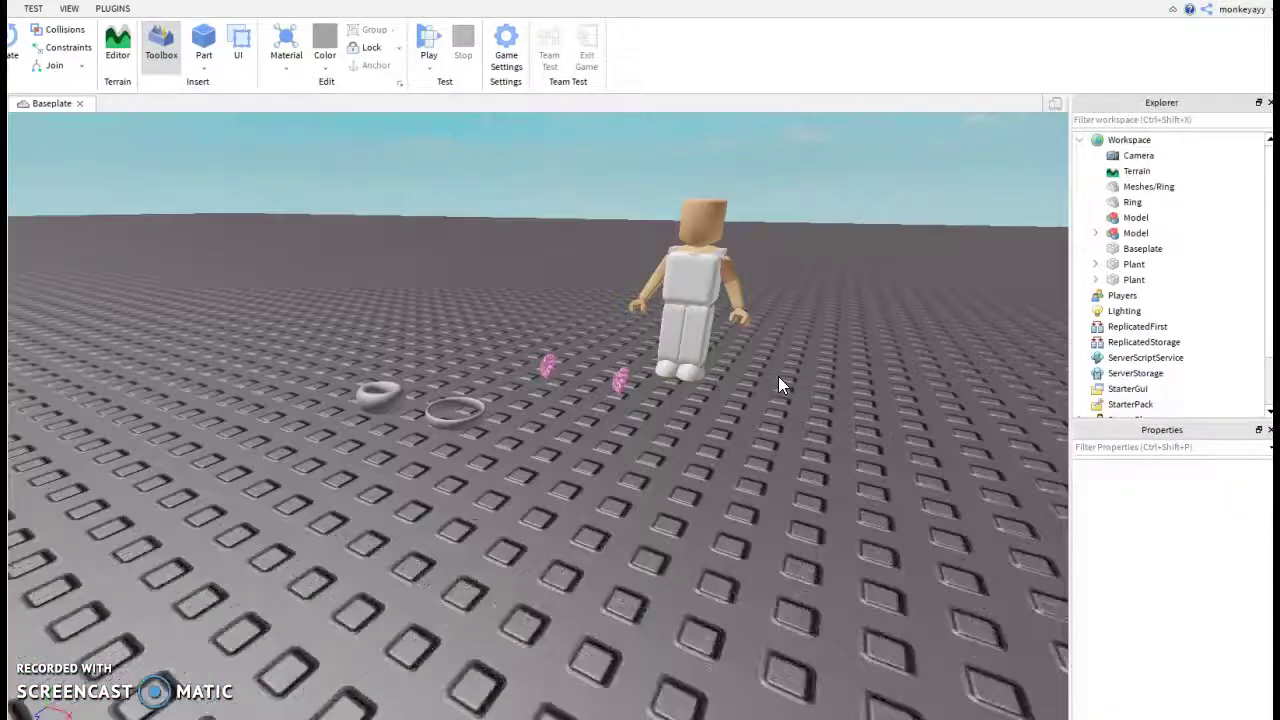
Step: Inspect the thick ring, the thin ring and the pink flowers more closely from above
right_drag(856, 375, 791, 491)
scroll(853, 371, up, 4)
scroll(853, 371, down, 5)
scroll(853, 371, up, 4)
scroll(853, 371, down, 6)
scroll(853, 371, up, 3)
scroll(853, 370, down, 3)
scroll(852, 375, up, 3)
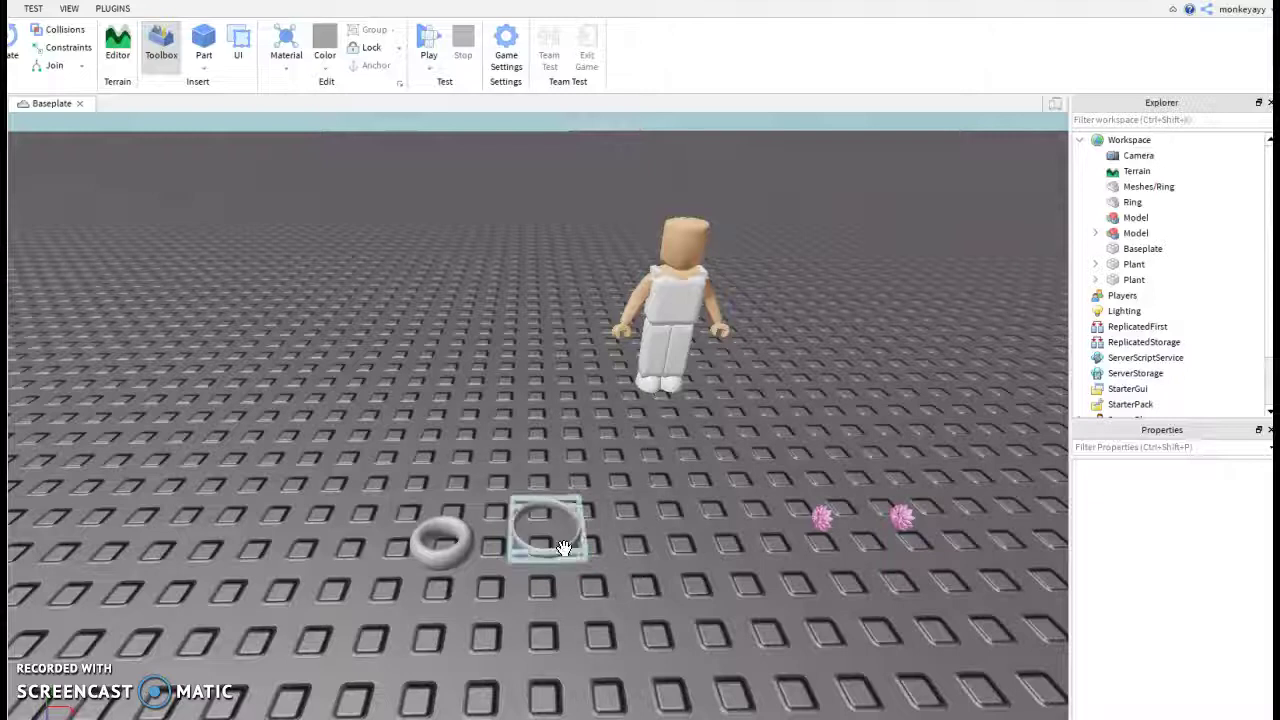
right_drag(620, 527, 620, 527)
scroll(620, 527, up, 4)
scroll(620, 527, down, 3)
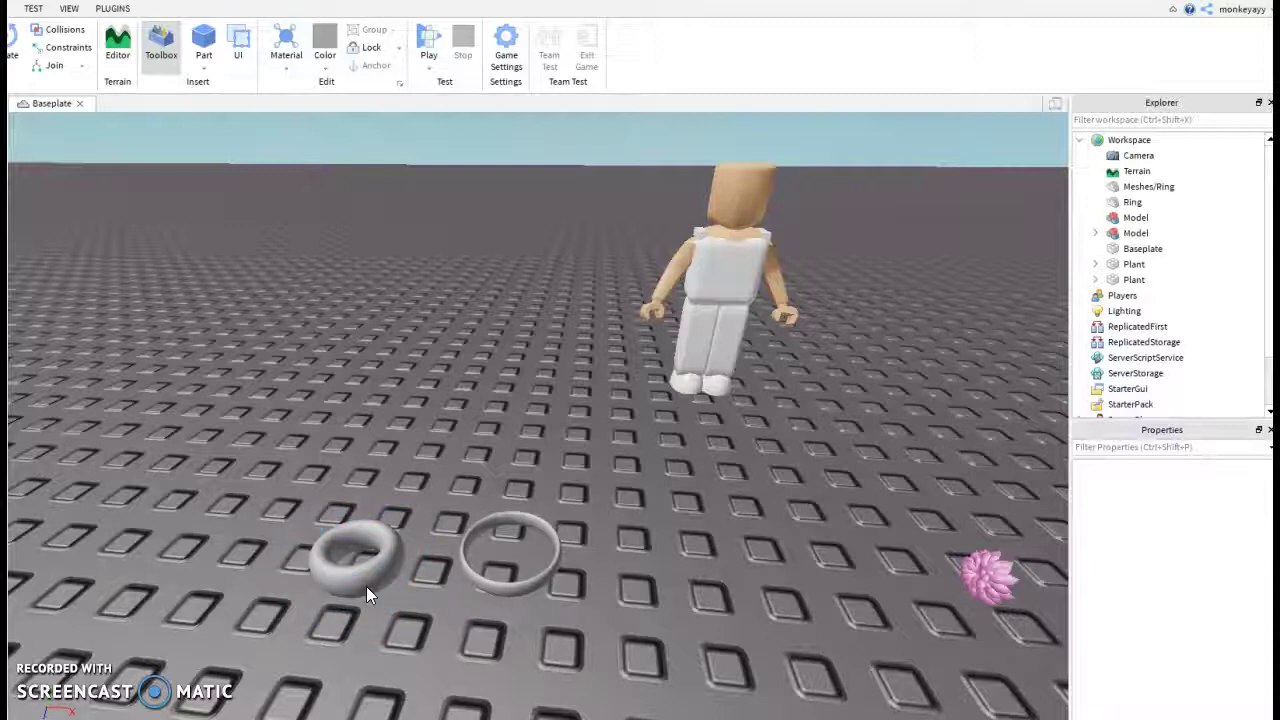
scroll(616, 468, down, 4)
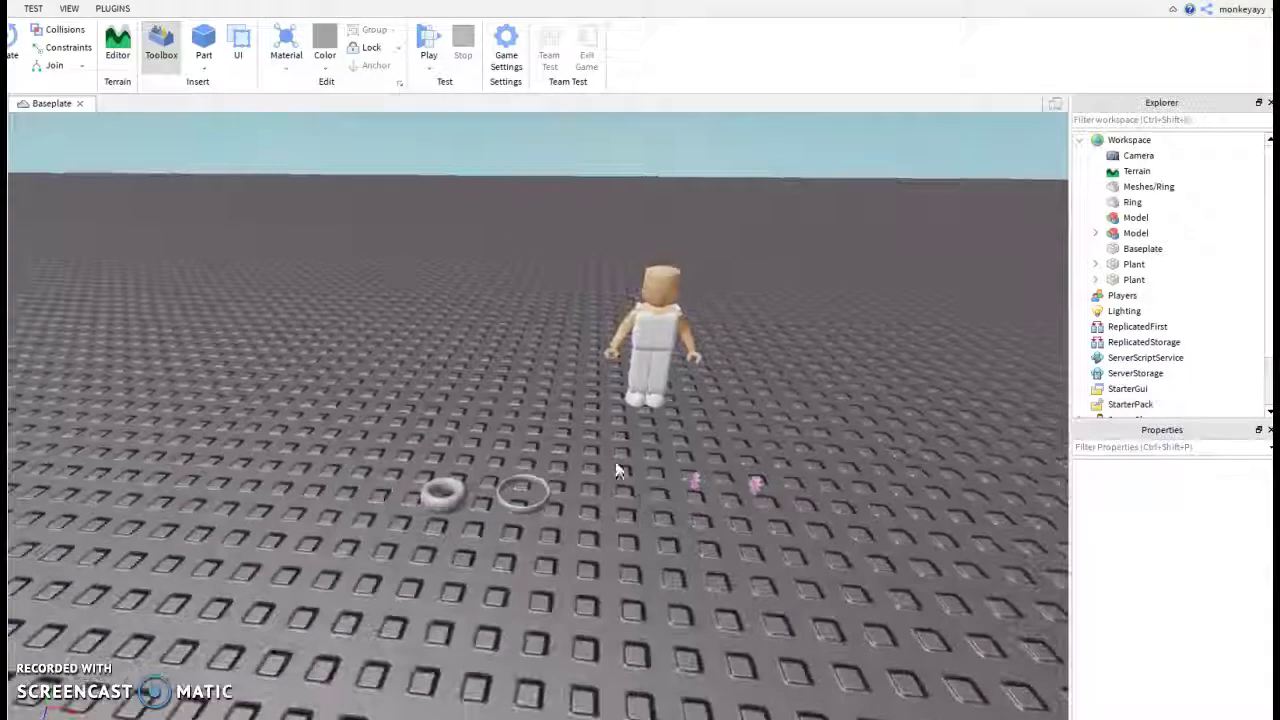
Step: Move the thick ring and one pink flower aside, away from the thin ring and the character
key(d)
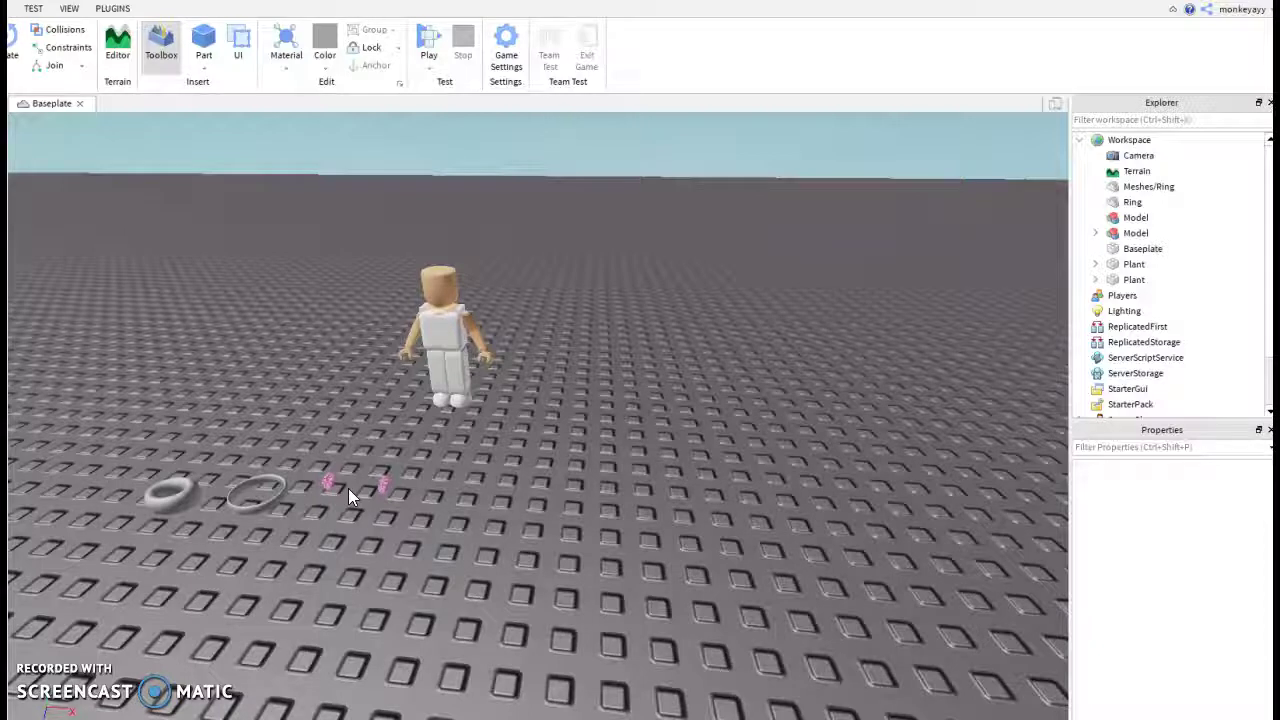
key(a)
drag(350, 488, 180, 480)
drag(583, 483, 249, 474)
click(510, 485)
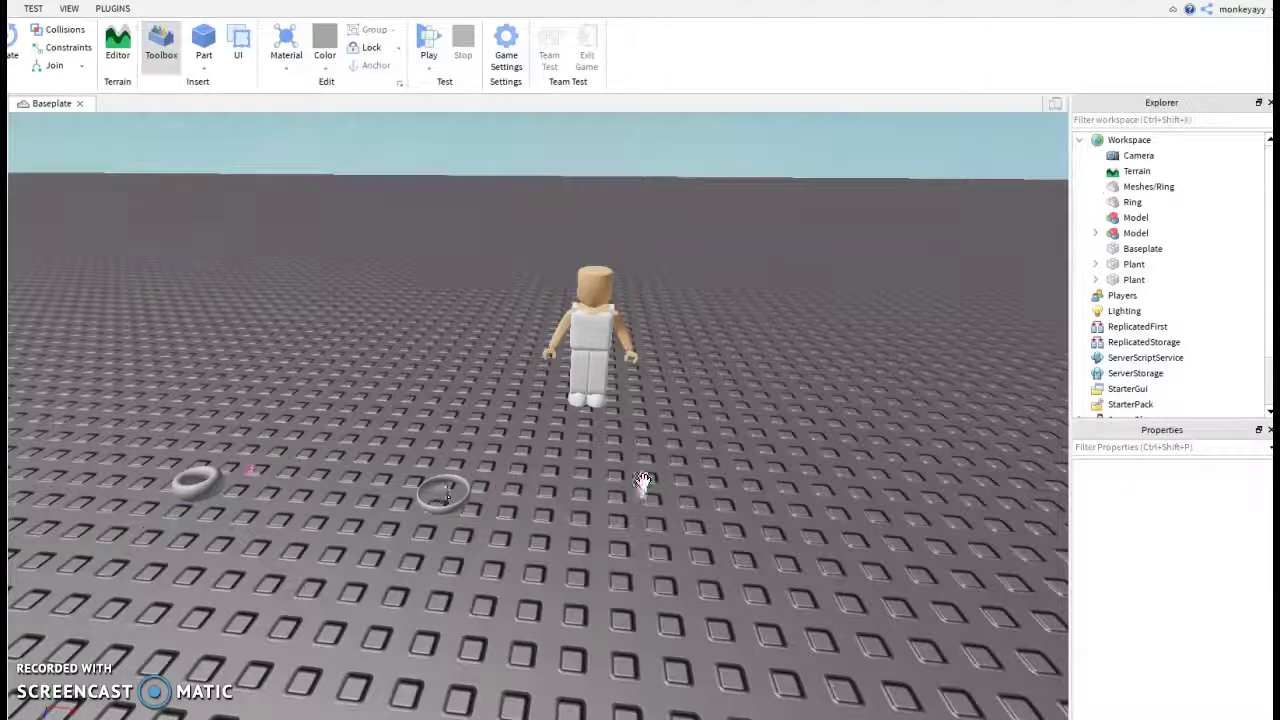
right_drag(722, 540, 722, 540)
scroll(722, 540, up, 5)
scroll(722, 540, down, 4)
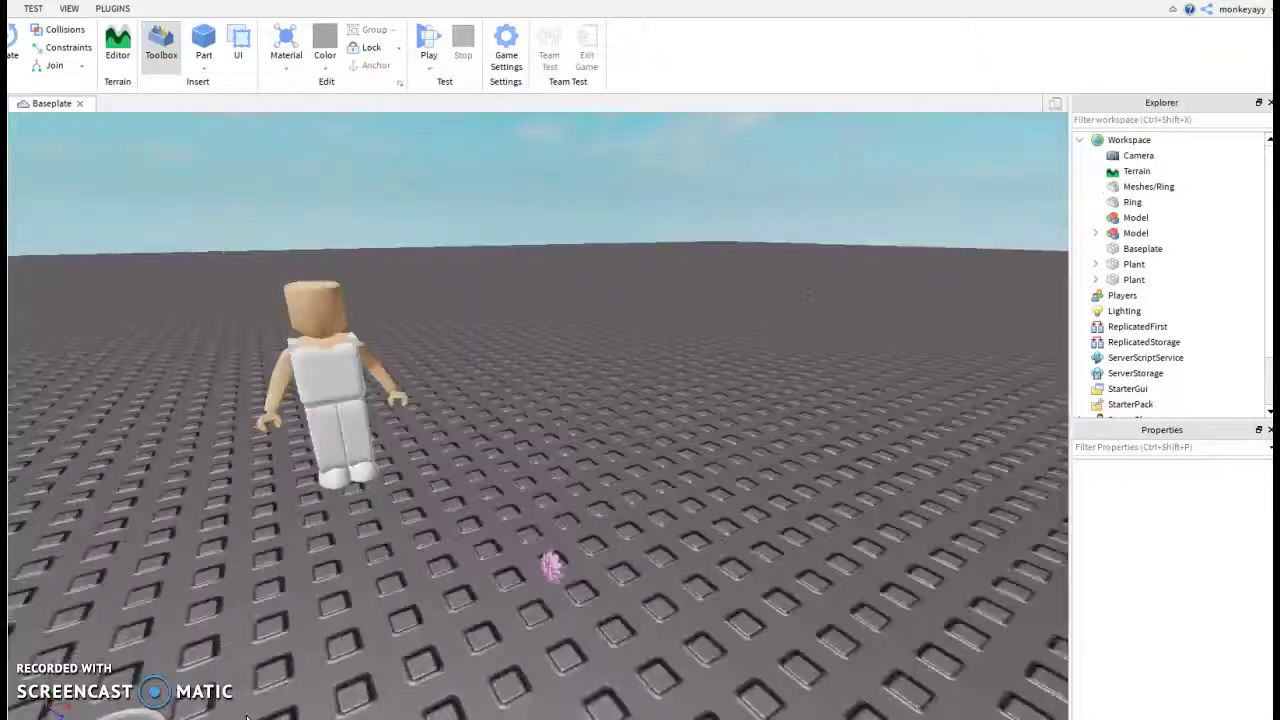
right_drag(694, 494, 694, 494)
scroll(546, 390, up, 4)
right_drag(546, 390, 546, 390)
scroll(545, 391, up, 4)
scroll(545, 391, down, 5)
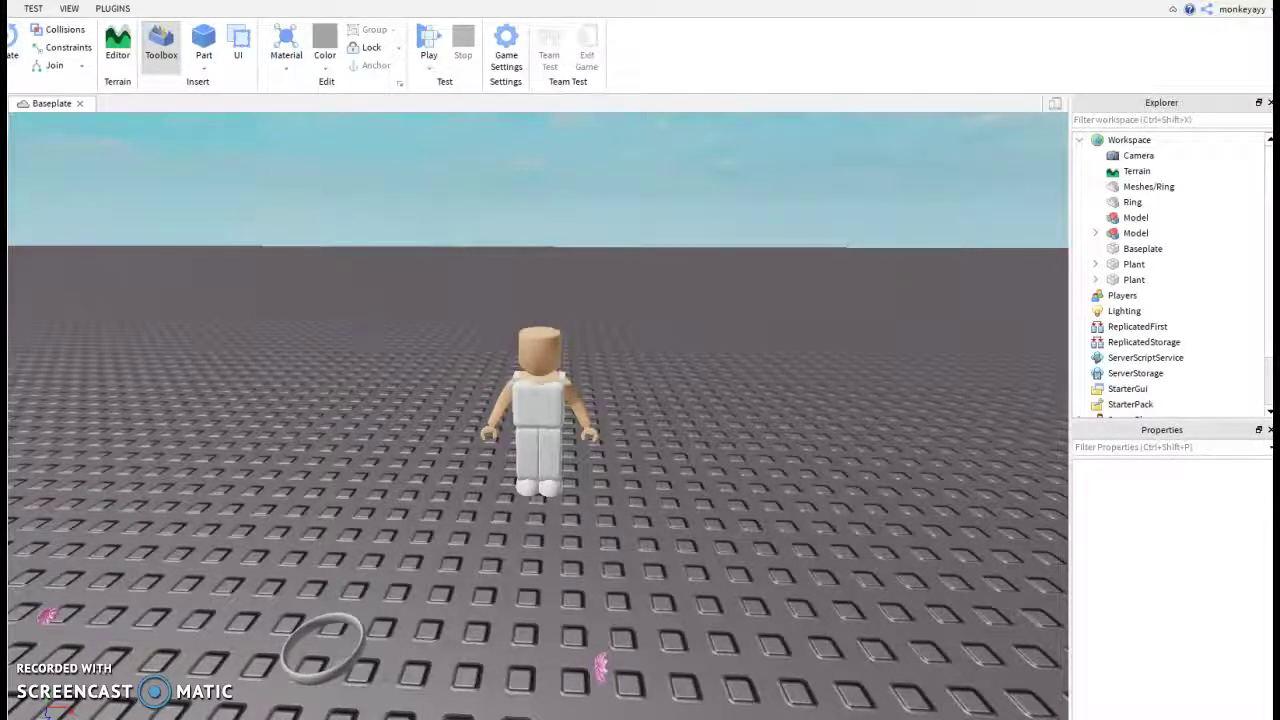
click(2, 8)
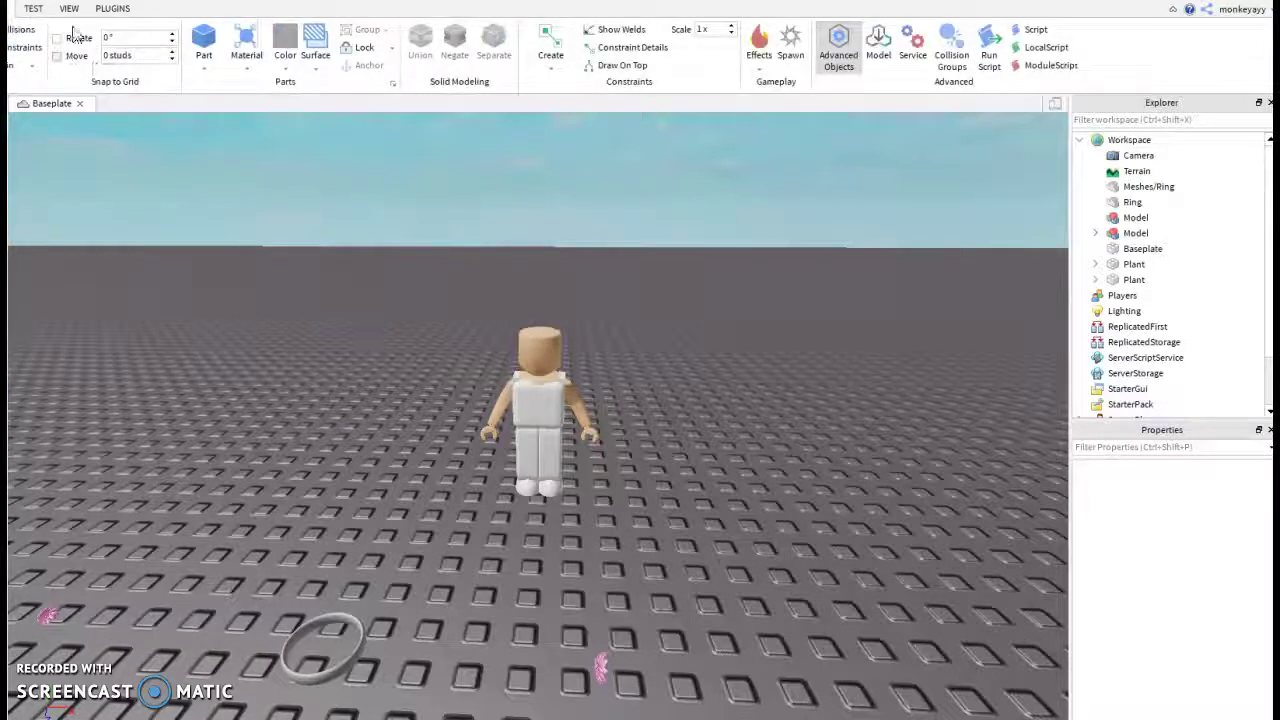
click(33, 8)
click(69, 8)
click(112, 8)
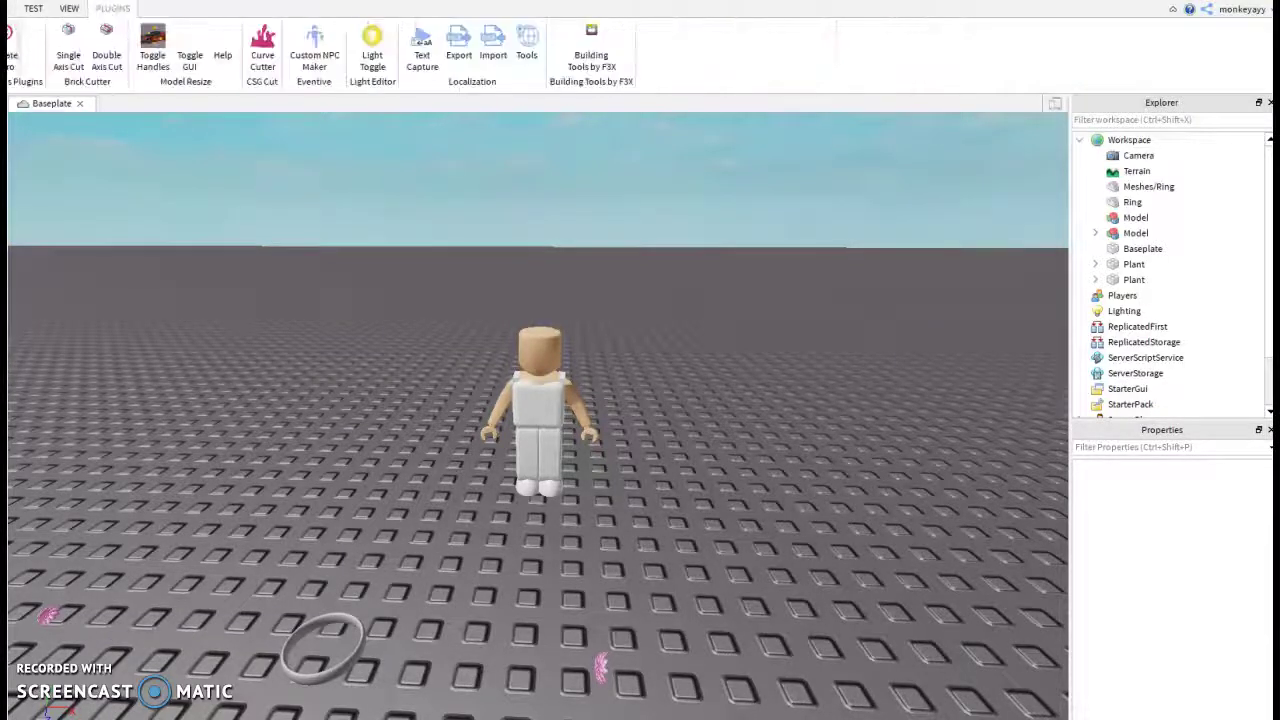
click(2, 8)
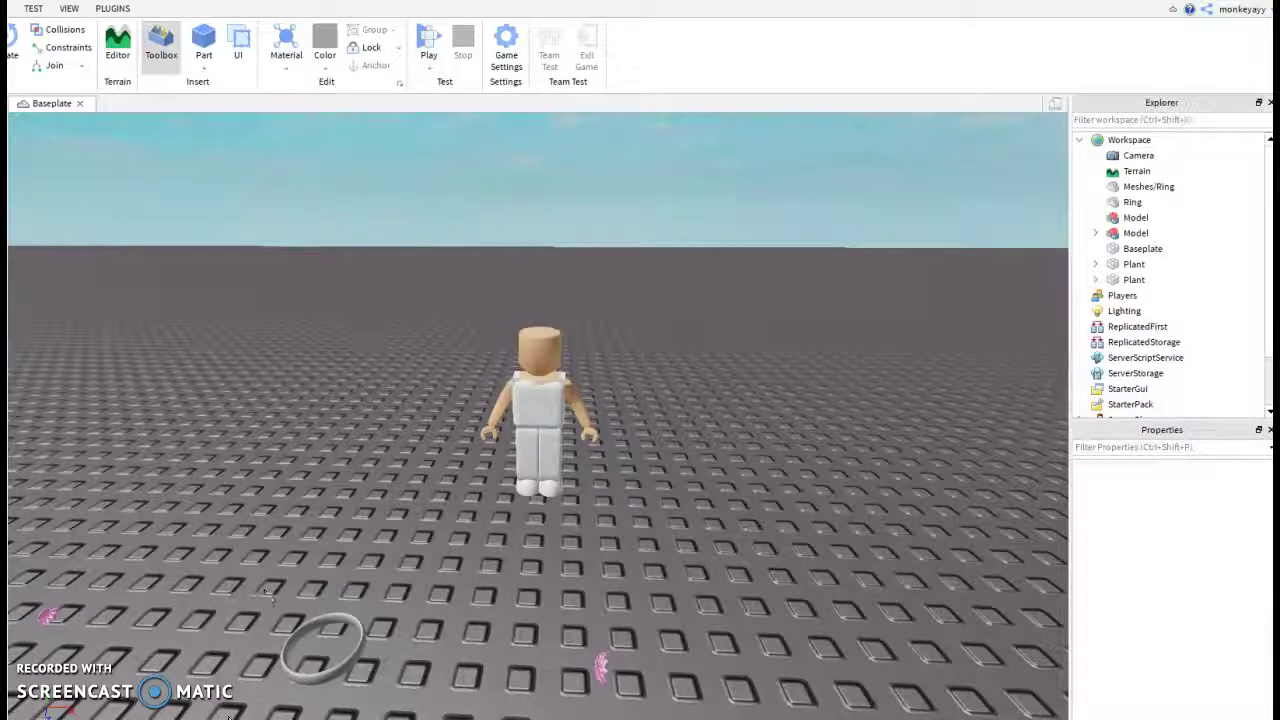
Step: Place the thin ring close to the character and raise it to a height of about 3.67 studs
drag(346, 649, 556, 530)
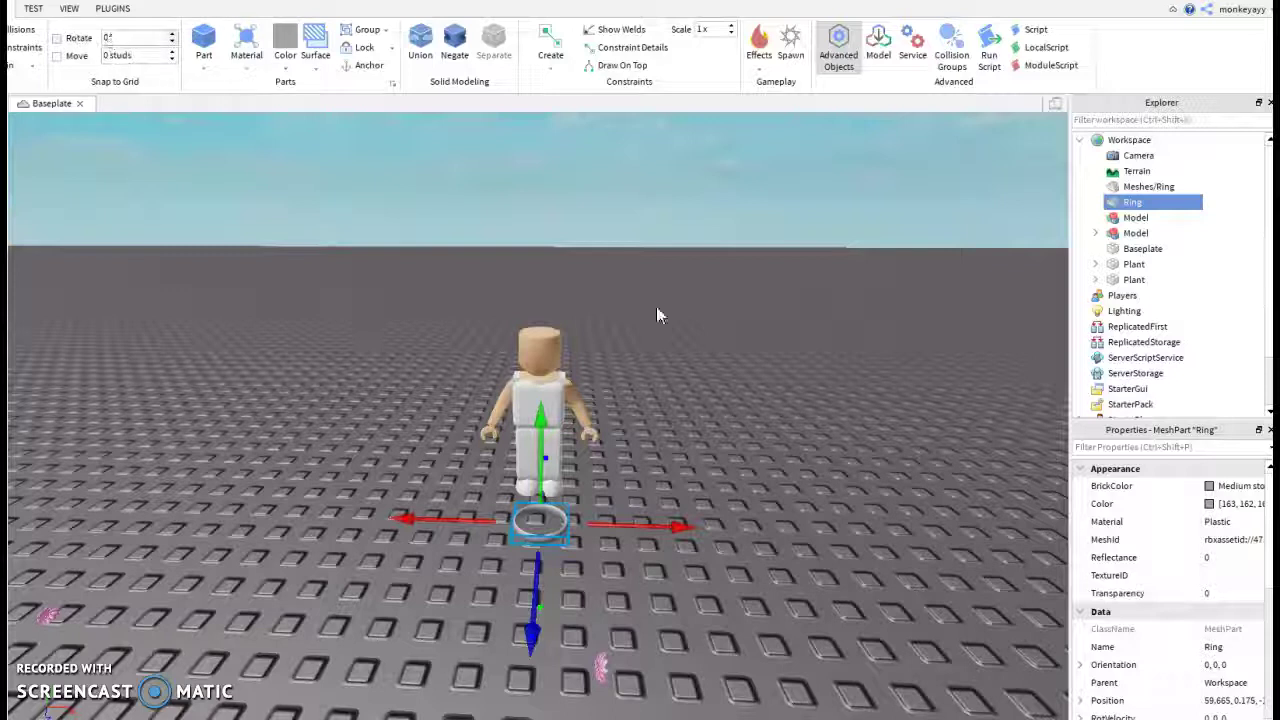
drag(657, 520, 701, 578)
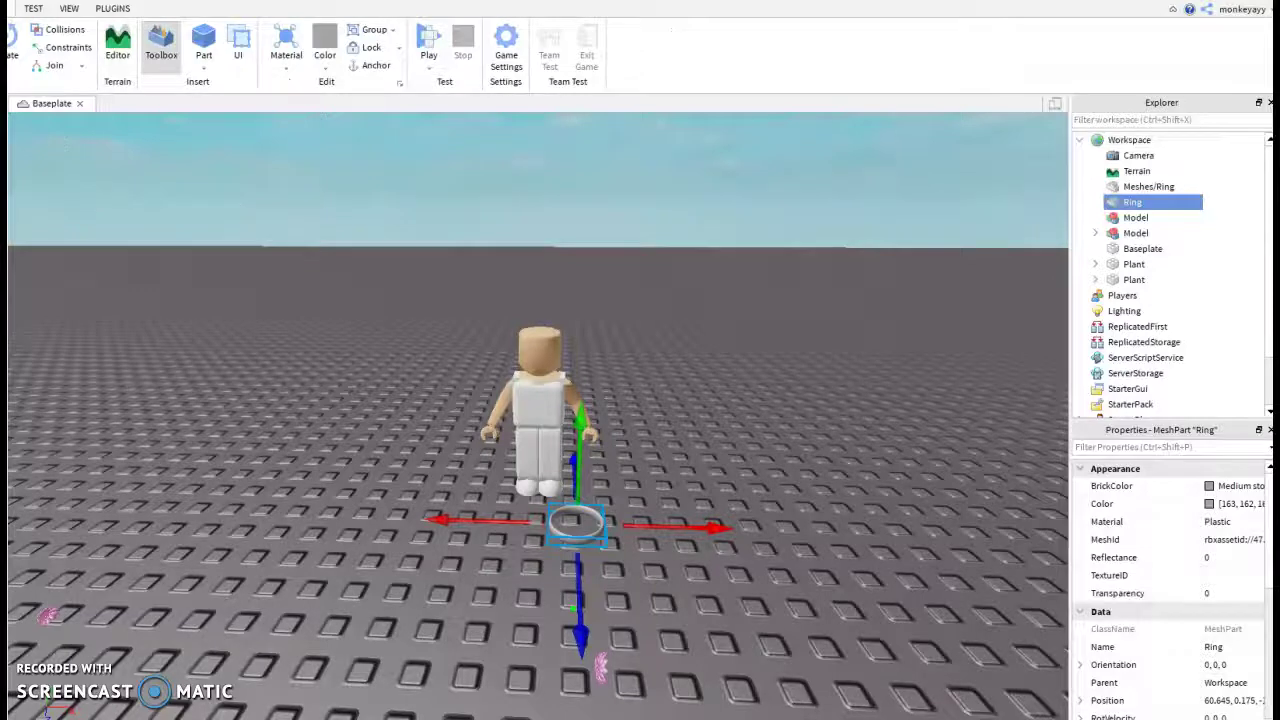
scroll(709, 338, up, 5)
right_drag(709, 340, 720, 349)
scroll(720, 349, up, 3)
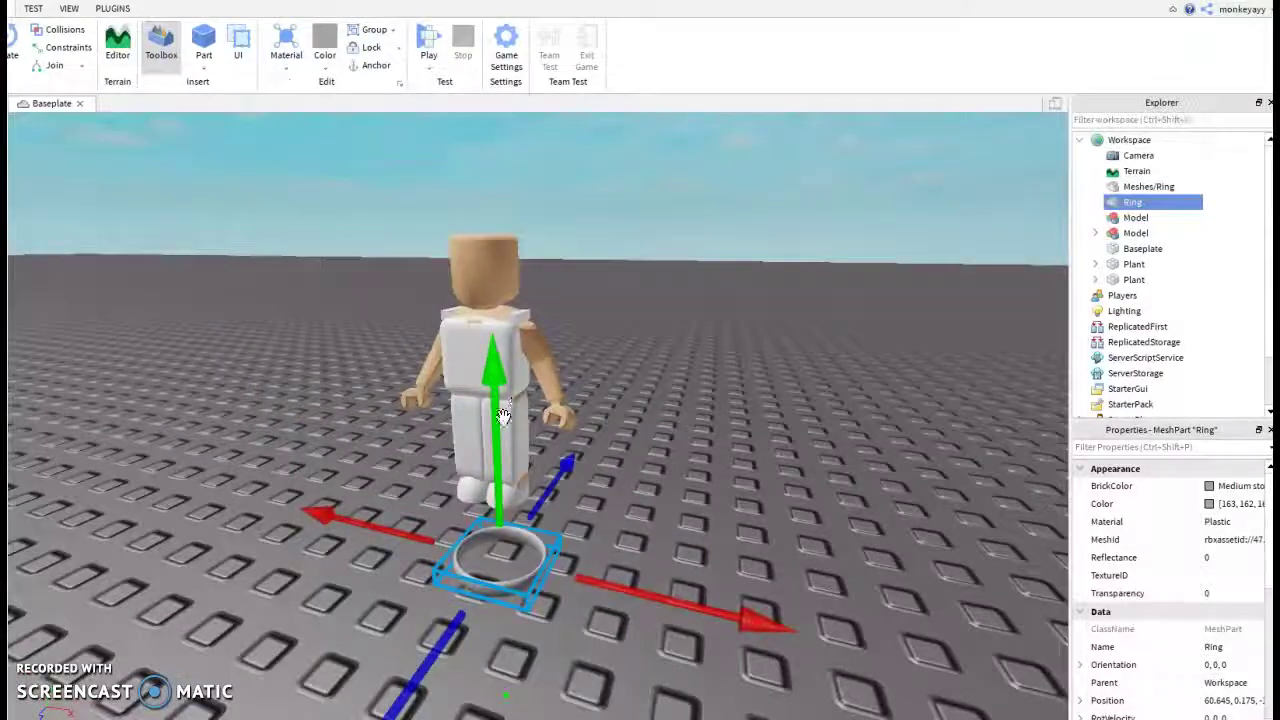
drag(503, 416, 500, 310)
Step: Shift the thin ring horizontally until it is centred around the character's neck, at about X 59.54
right_drag(643, 583, 645, 580)
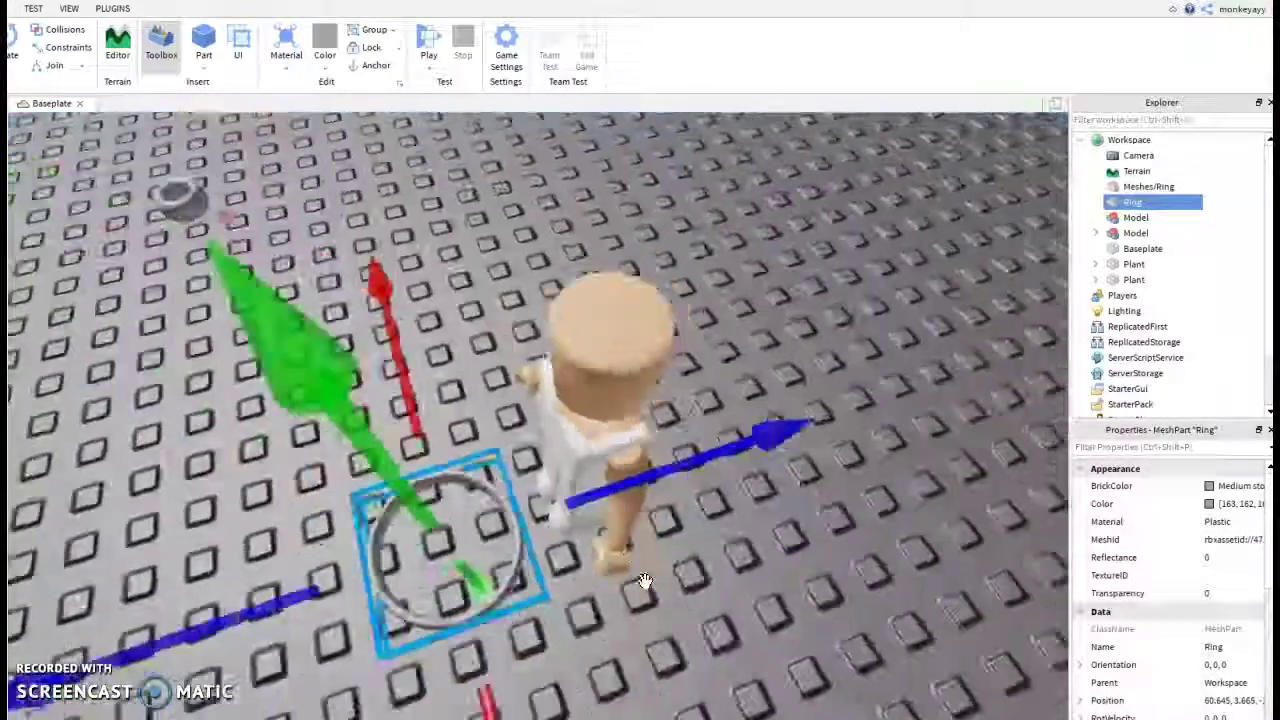
scroll(645, 580, down, 5)
drag(632, 423, 737, 409)
scroll(752, 448, up, 5)
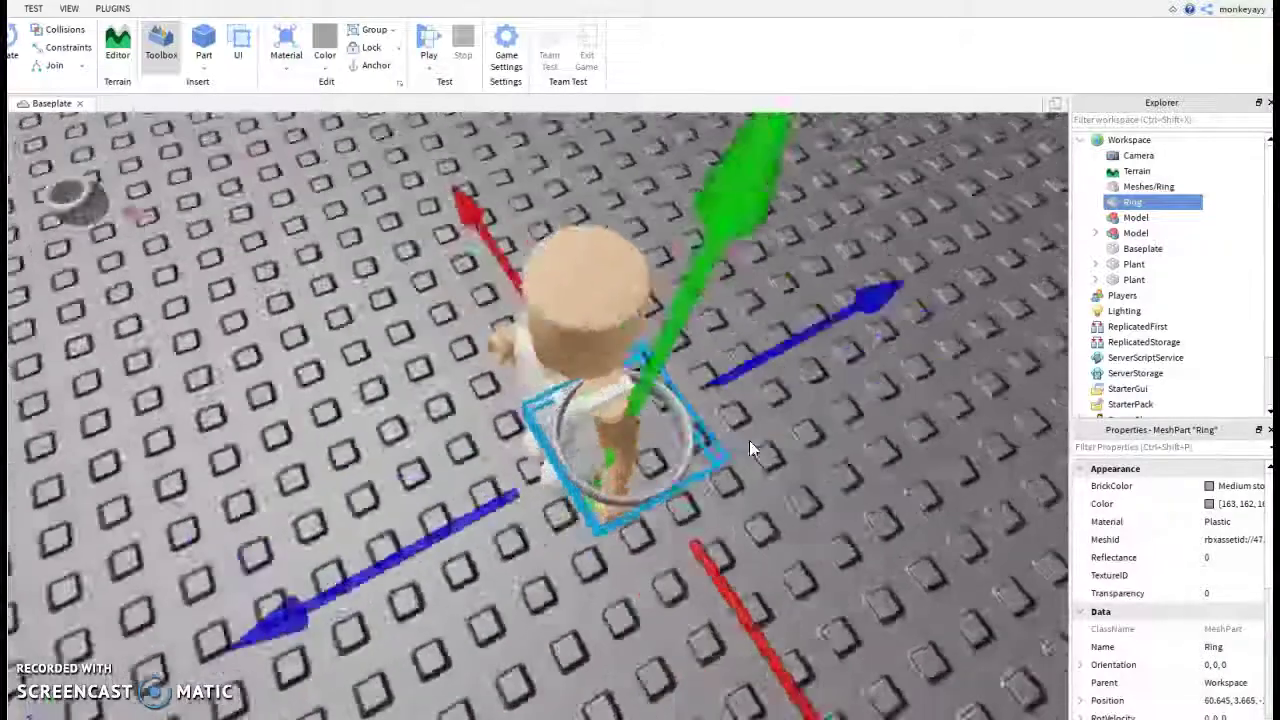
right_drag(752, 448, 734, 449)
scroll(734, 449, down, 6)
mouse_move(312, 571)
mouse_down()
mouse_move(288, 578)
mouse_move(306, 563)
mouse_move(293, 562)
mouse_up()
Step: Raise the ring slightly on the neck to a Y position of about 3.84
scroll(551, 549, up, 10)
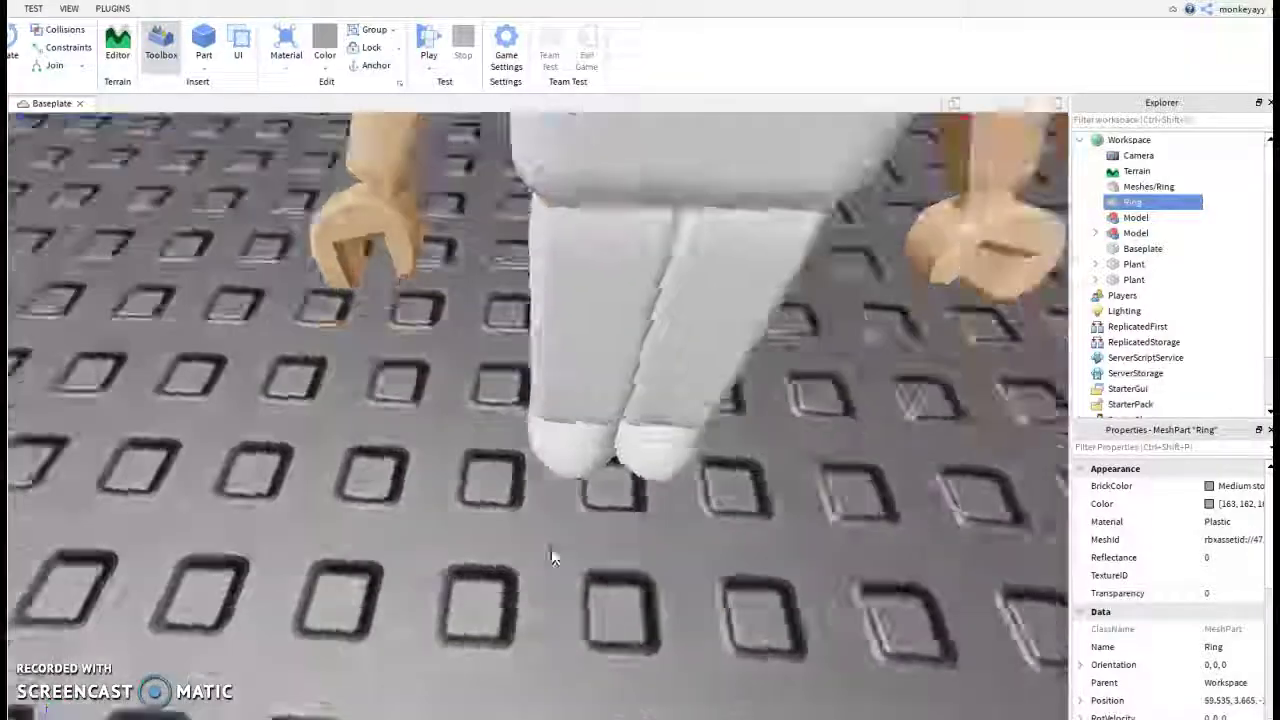
scroll(551, 549, down, 10)
right_drag(551, 549, 467, 250)
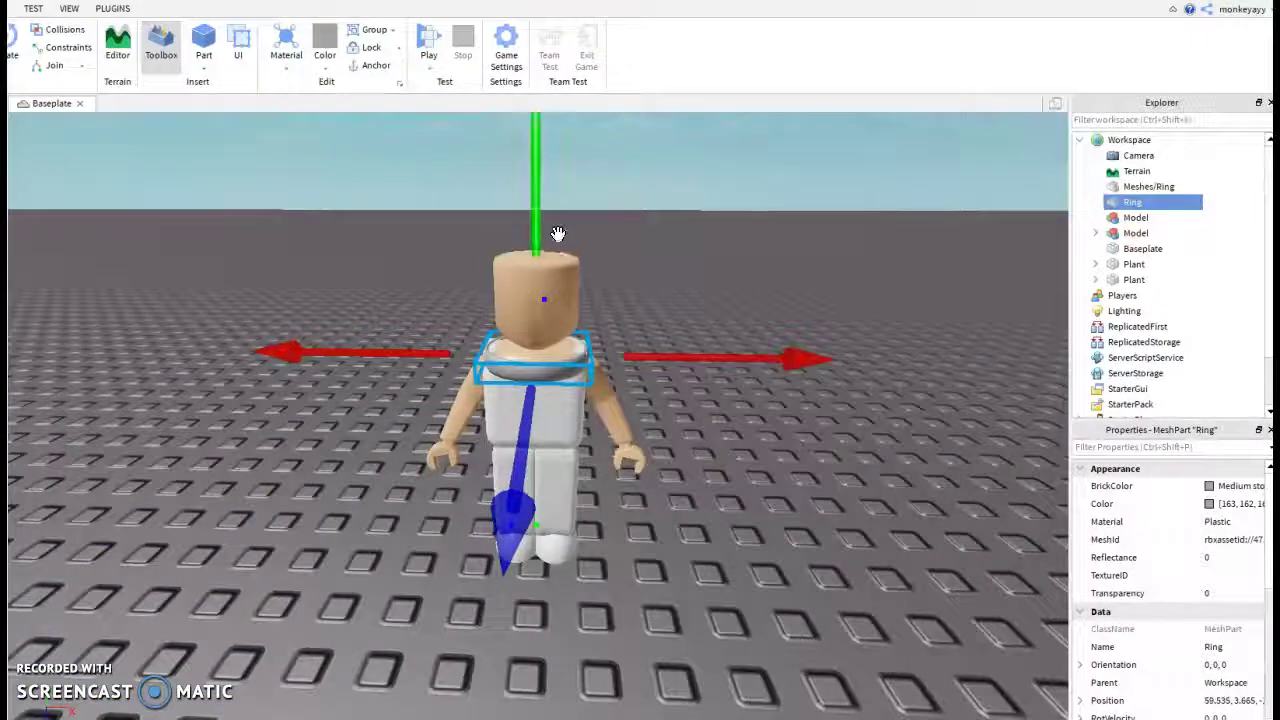
right_drag(540, 230, 544, 216)
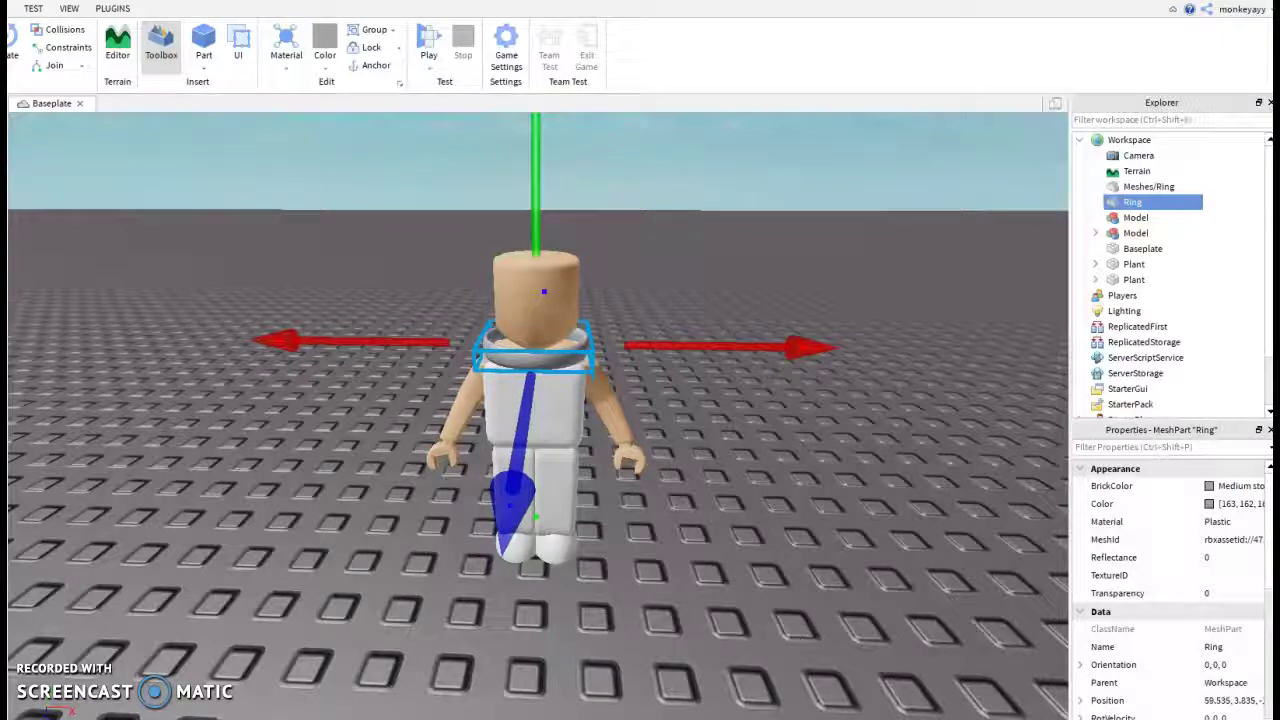
Step: Scale the ring down so that it fits between the character's shoulders around the neck
key(ctrl+3)
mouse_move(357, 343)
mouse_down()
mouse_move(394, 346)
mouse_move(376, 343)
mouse_up()
drag(731, 358, 709, 365)
drag(554, 446, 553, 442)
scroll(661, 455, up, 5)
scroll(661, 455, down, 6)
right_drag(657, 456, 756, 568)
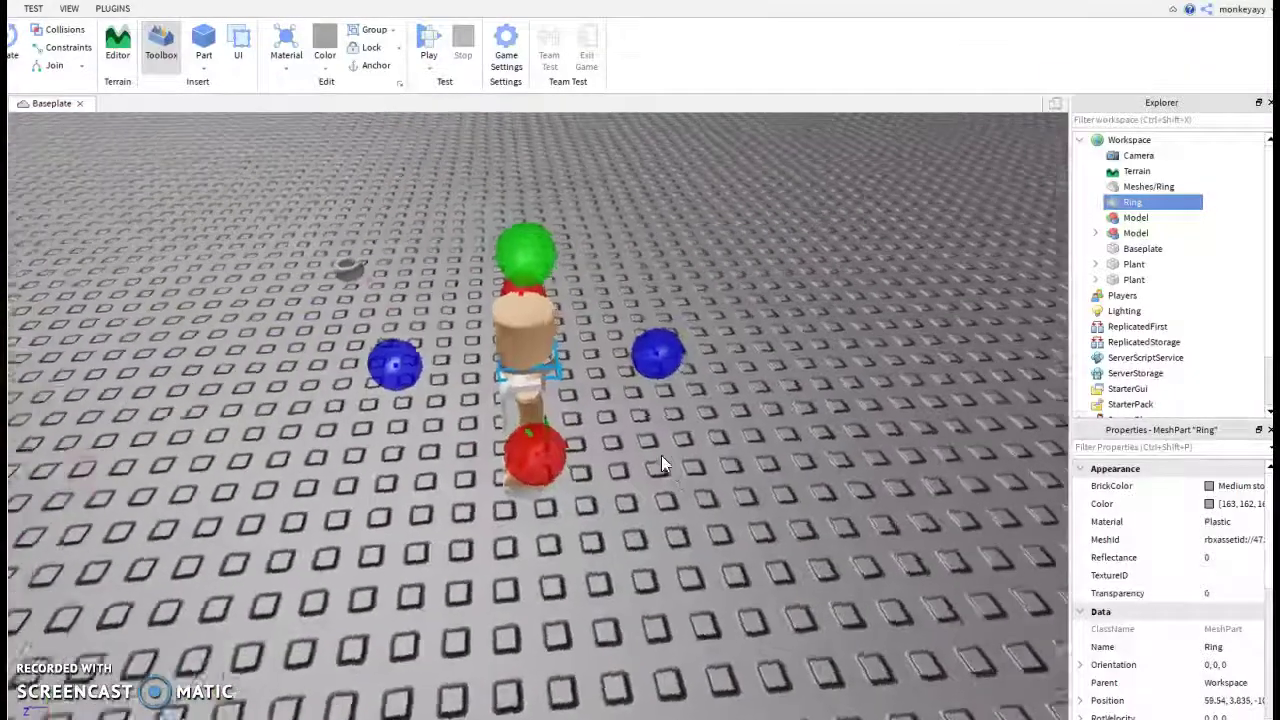
scroll(661, 455, up, 3)
scroll(647, 510, up, 5)
scroll(640, 517, down, 5)
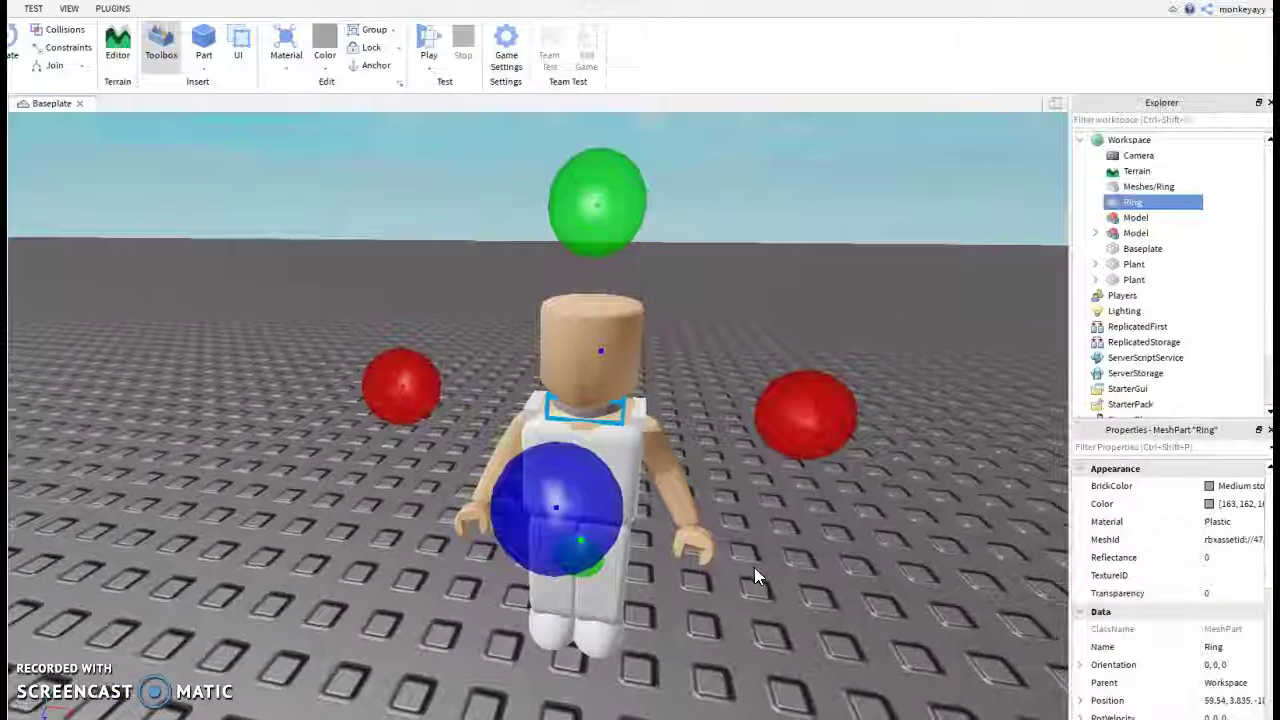
Step: Fine-tune the ring's width on both sides and reduce its height from above to fit the neck
mouse_move(419, 375)
mouse_down()
mouse_move(407, 373)
mouse_move(420, 376)
mouse_up()
drag(793, 419, 783, 411)
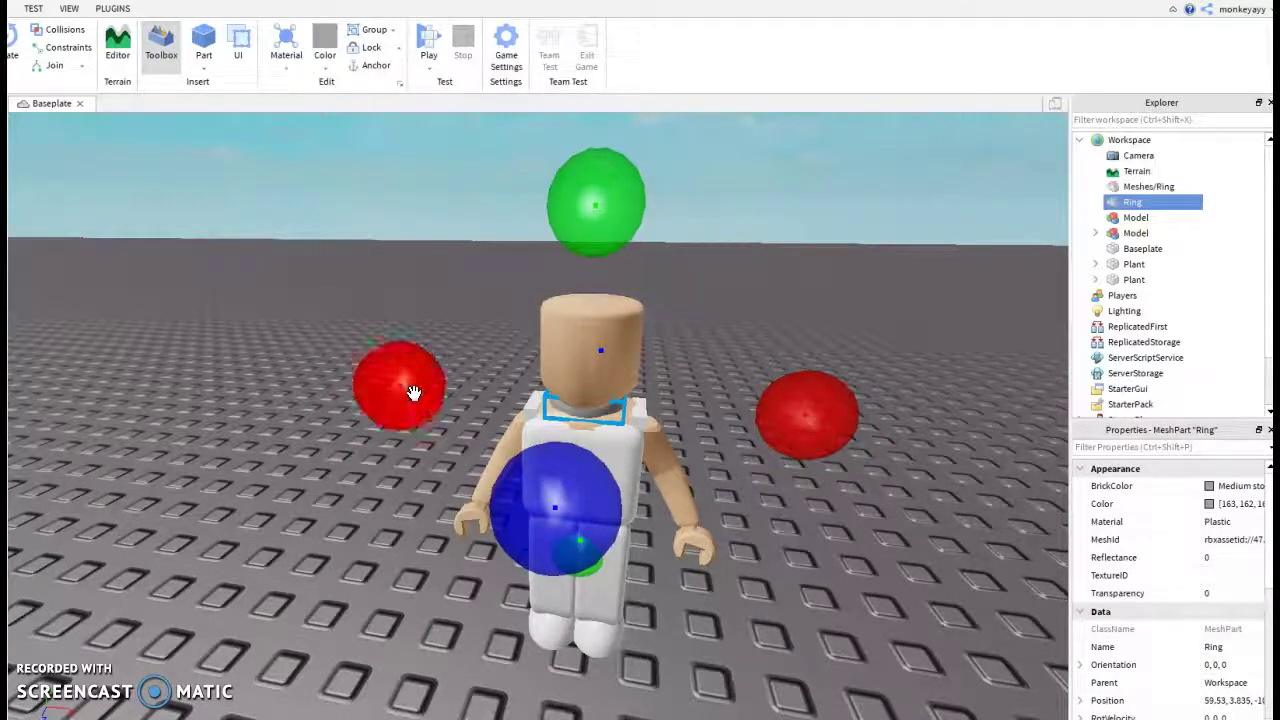
drag(600, 200, 597, 214)
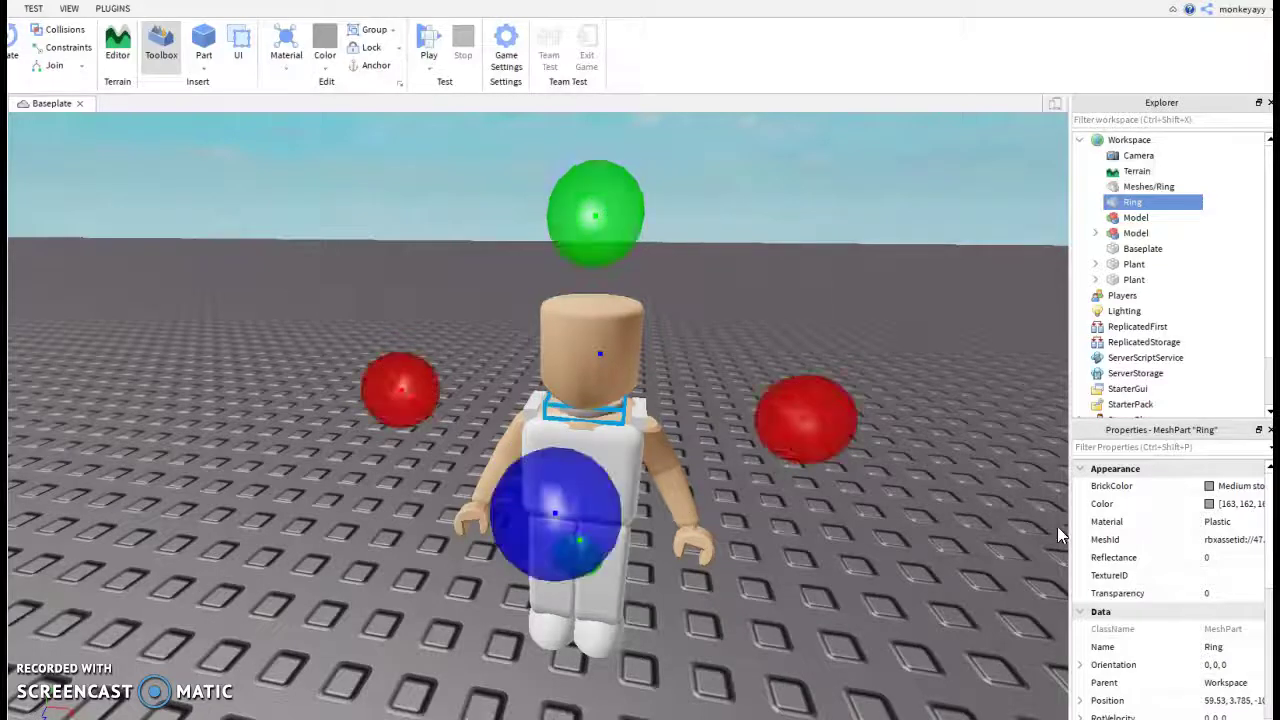
scroll(834, 628, up, 4)
scroll(834, 628, down, 2)
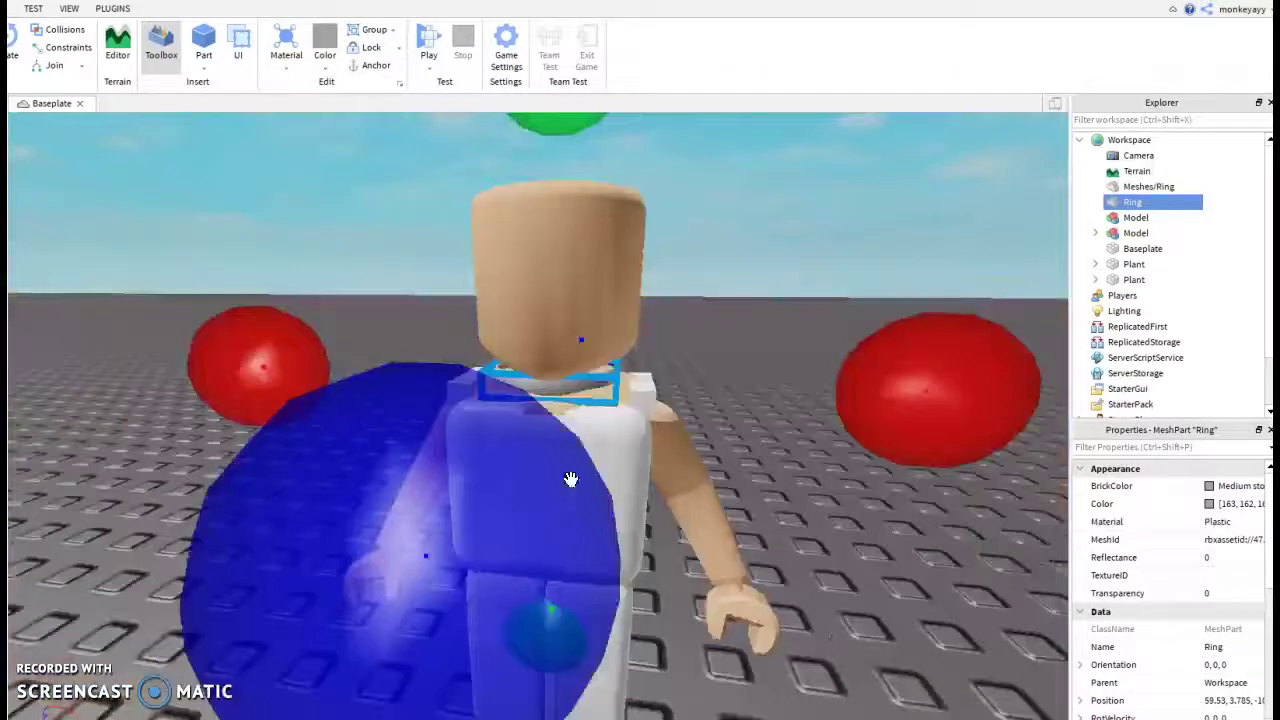
drag(257, 355, 273, 355)
drag(931, 366, 916, 380)
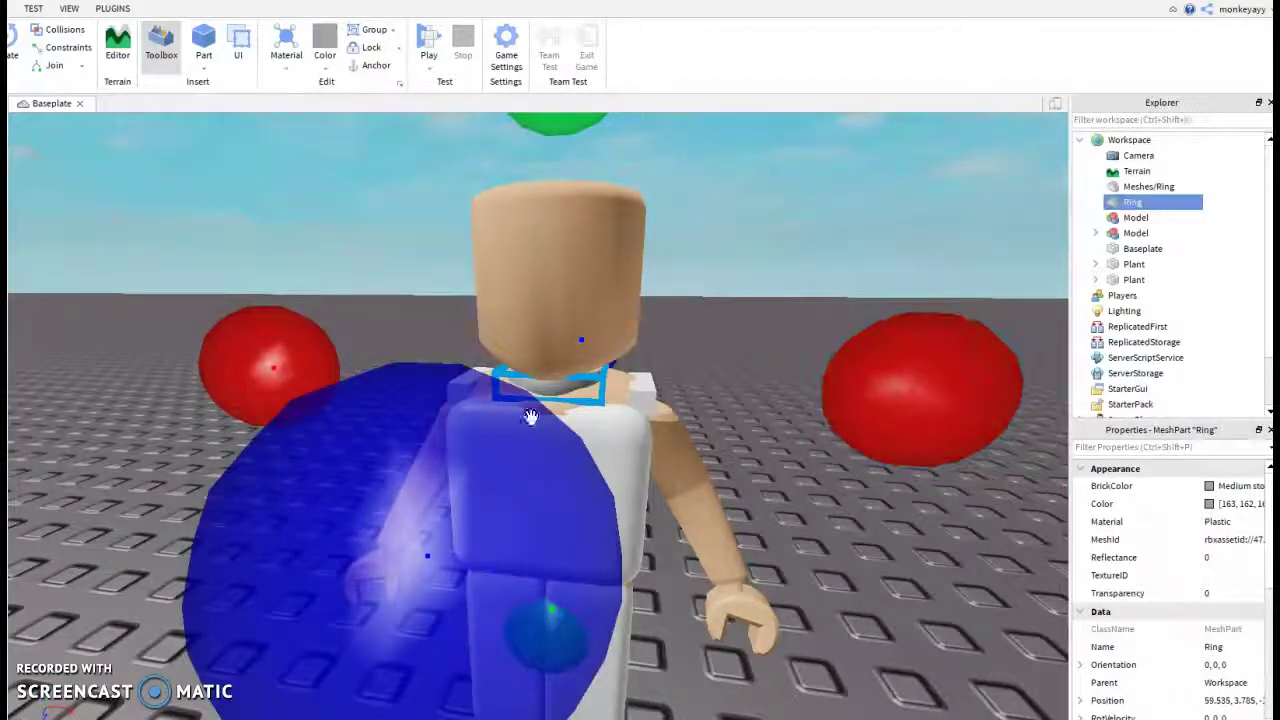
drag(282, 364, 292, 368)
click(845, 524)
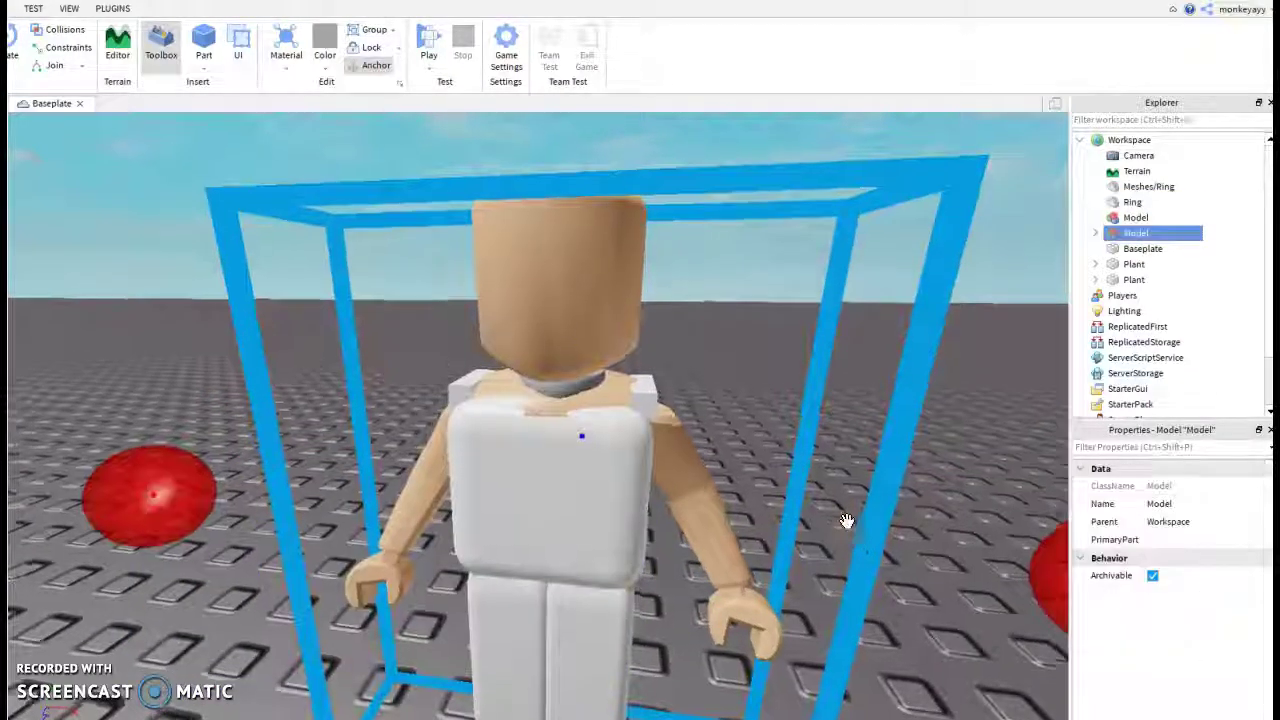
scroll(843, 522, up, 4)
key(f)
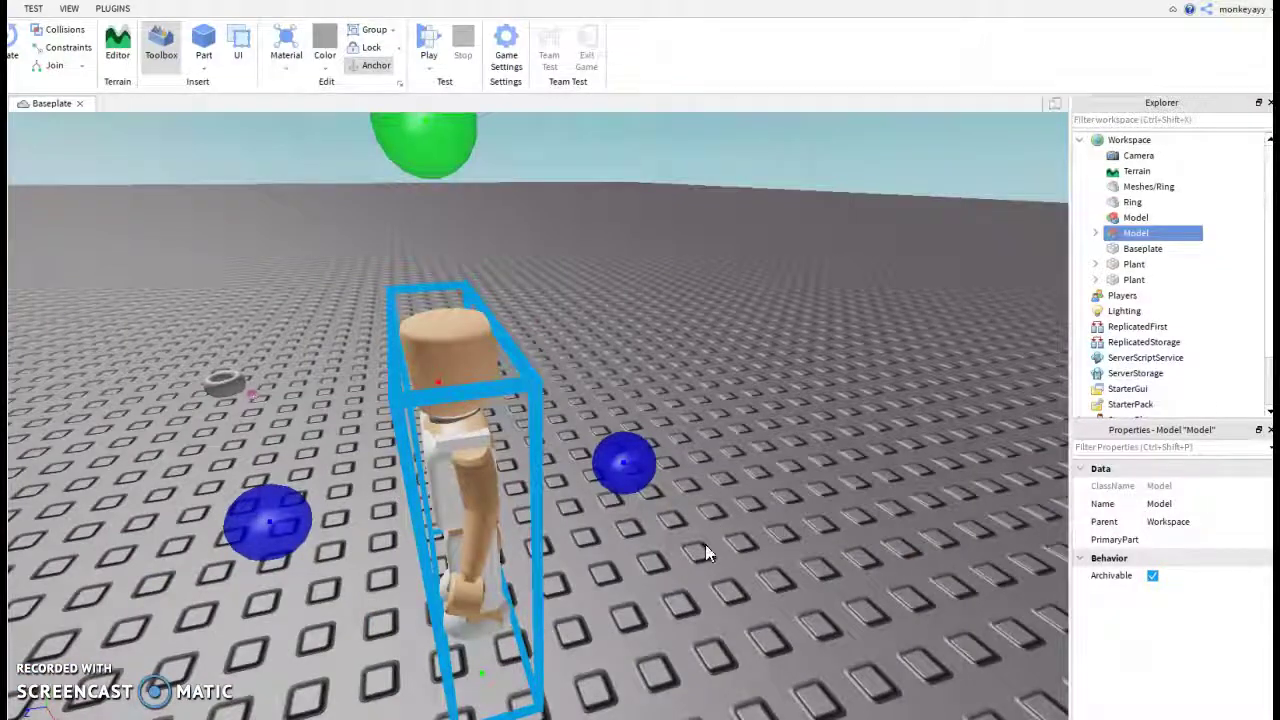
right_drag(708, 522, 737, 513)
key(f)
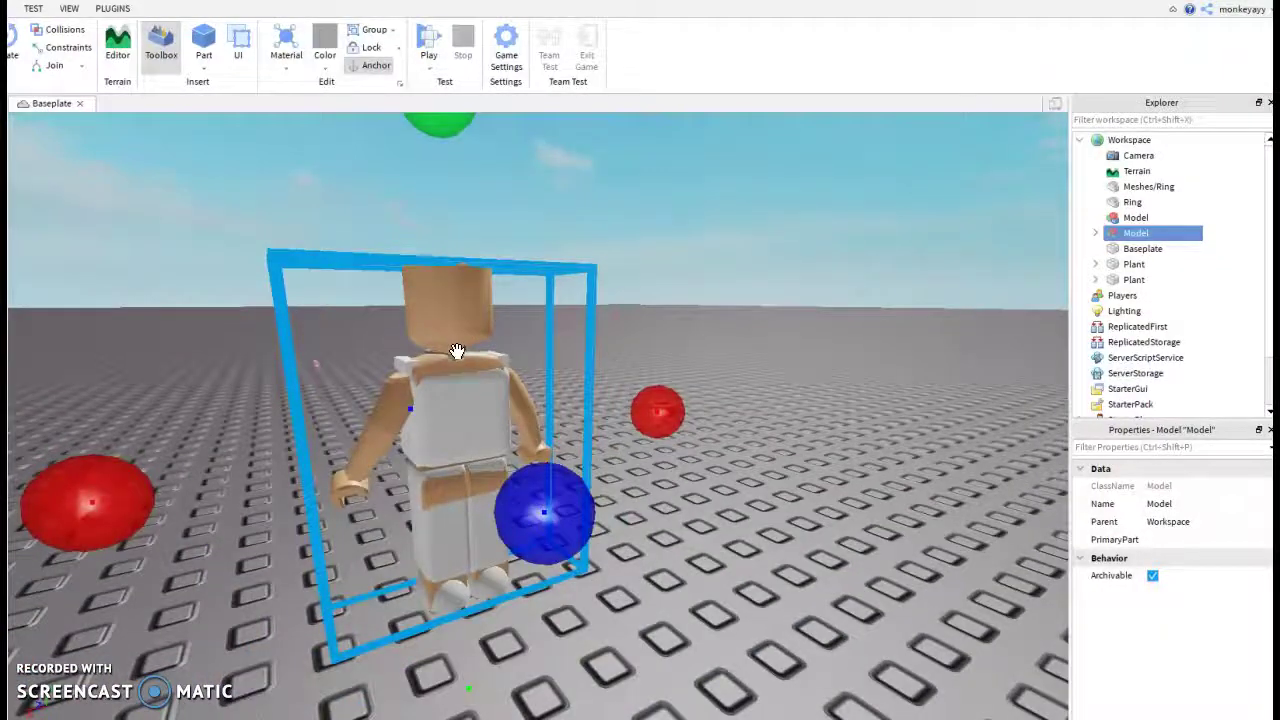
click(810, 460)
Step: Select the thin ring again and adjust its depth and width to hug the character's neck
click(1132, 202)
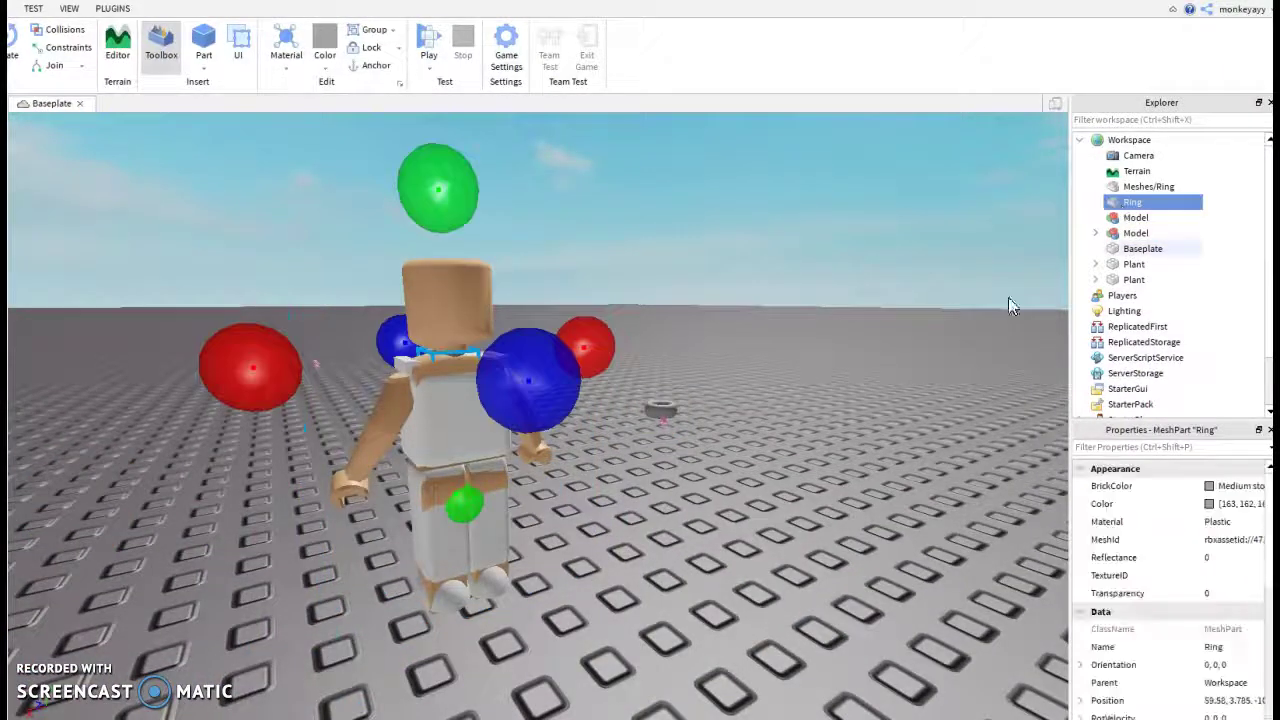
right_drag(618, 480, 666, 477)
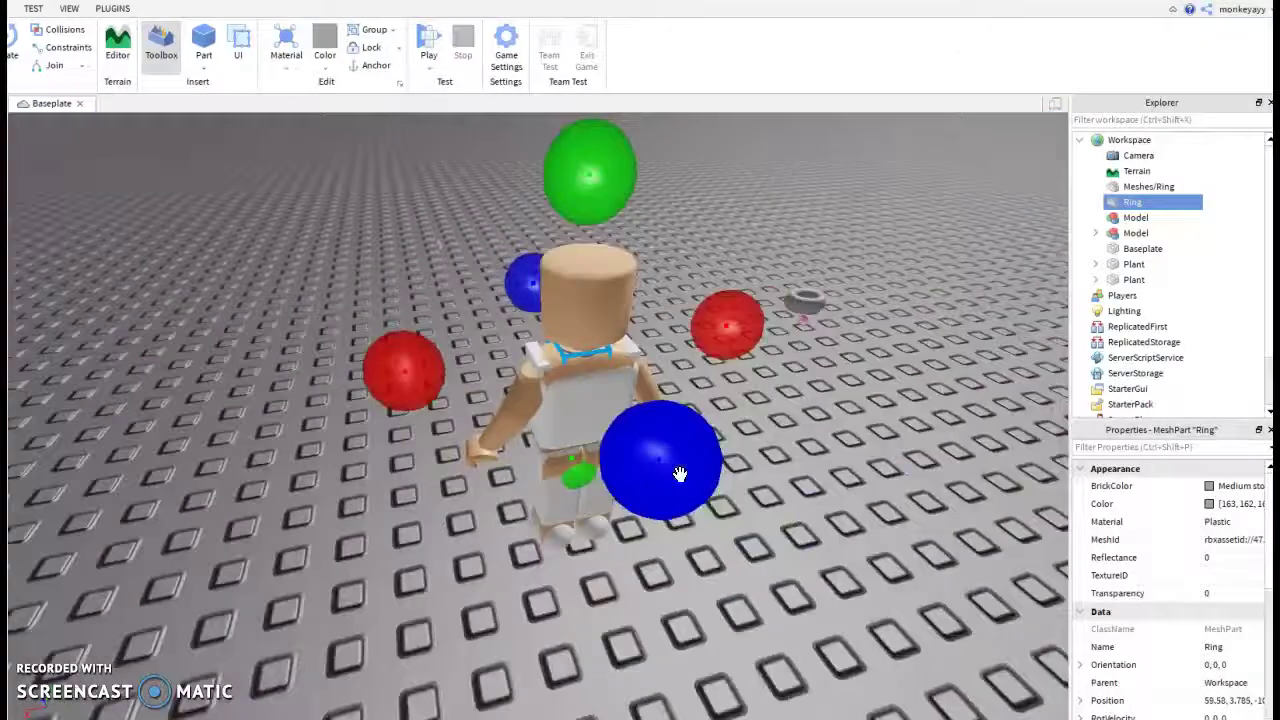
drag(687, 479, 685, 472)
drag(709, 338, 712, 338)
drag(663, 455, 668, 461)
Step: Reduce the ring's height slightly from its upper side, bringing its Y position to 3.77
right_drag(785, 478, 784, 477)
scroll(784, 477, up, 5)
scroll(774, 470, down, 5)
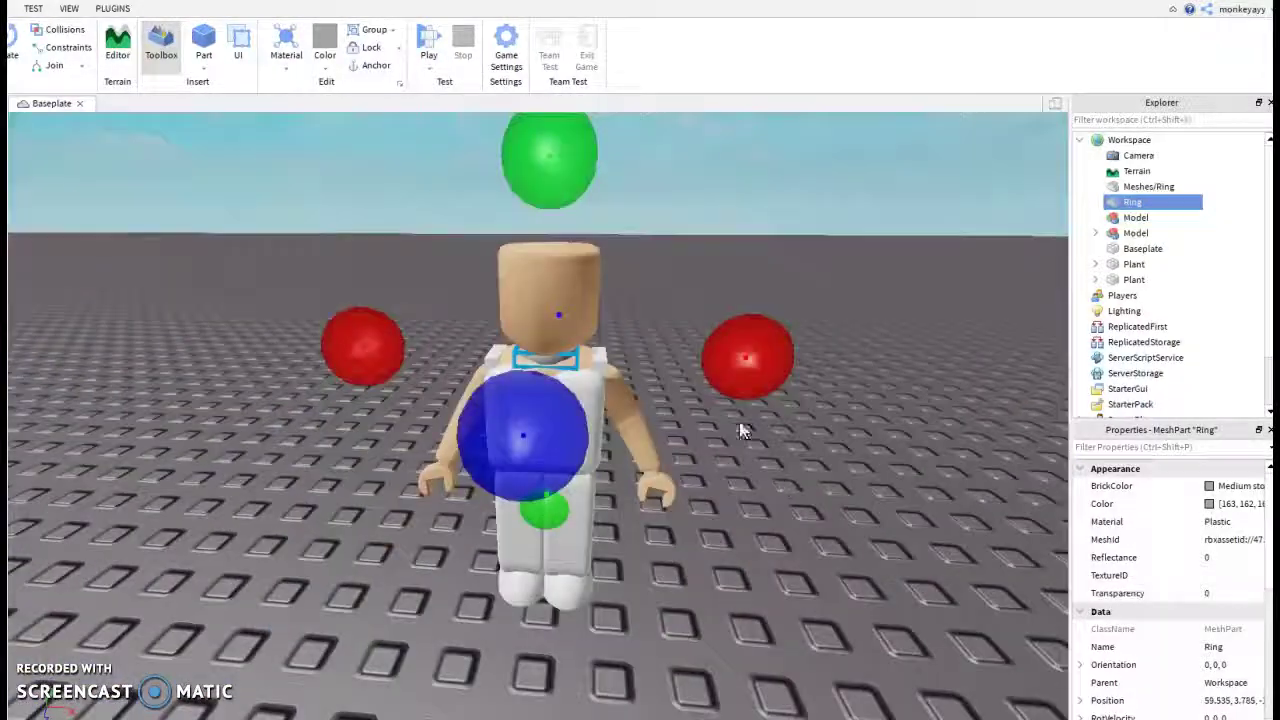
drag(565, 148, 583, 171)
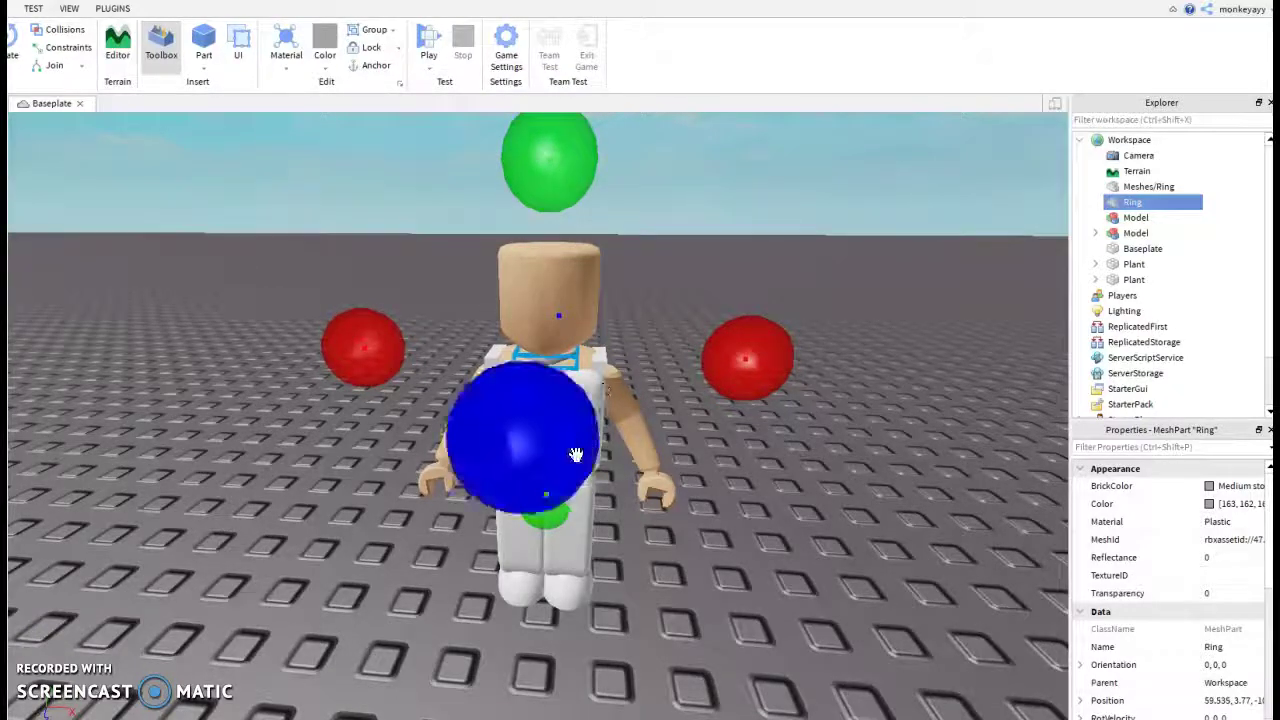
Step: Trim the ring's height from below and narrow its width on both sides to tighten it around the neck
key(ctrl+2)
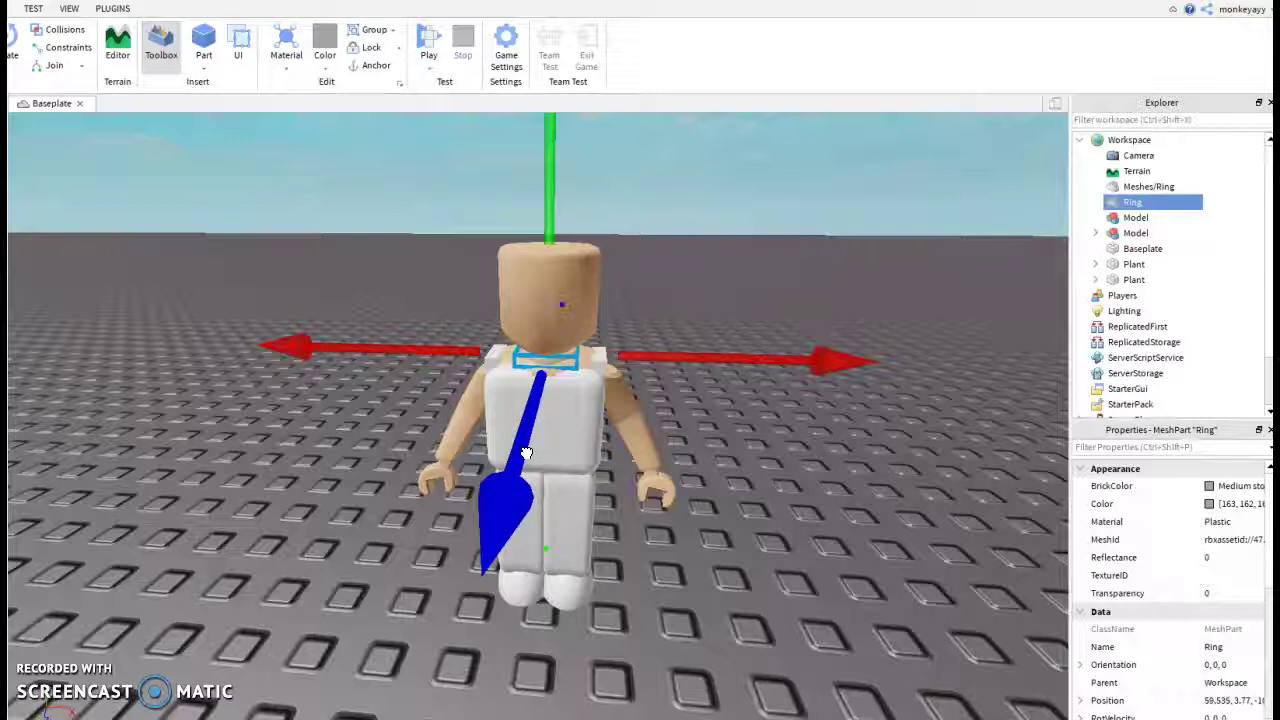
key(ctrl+1)
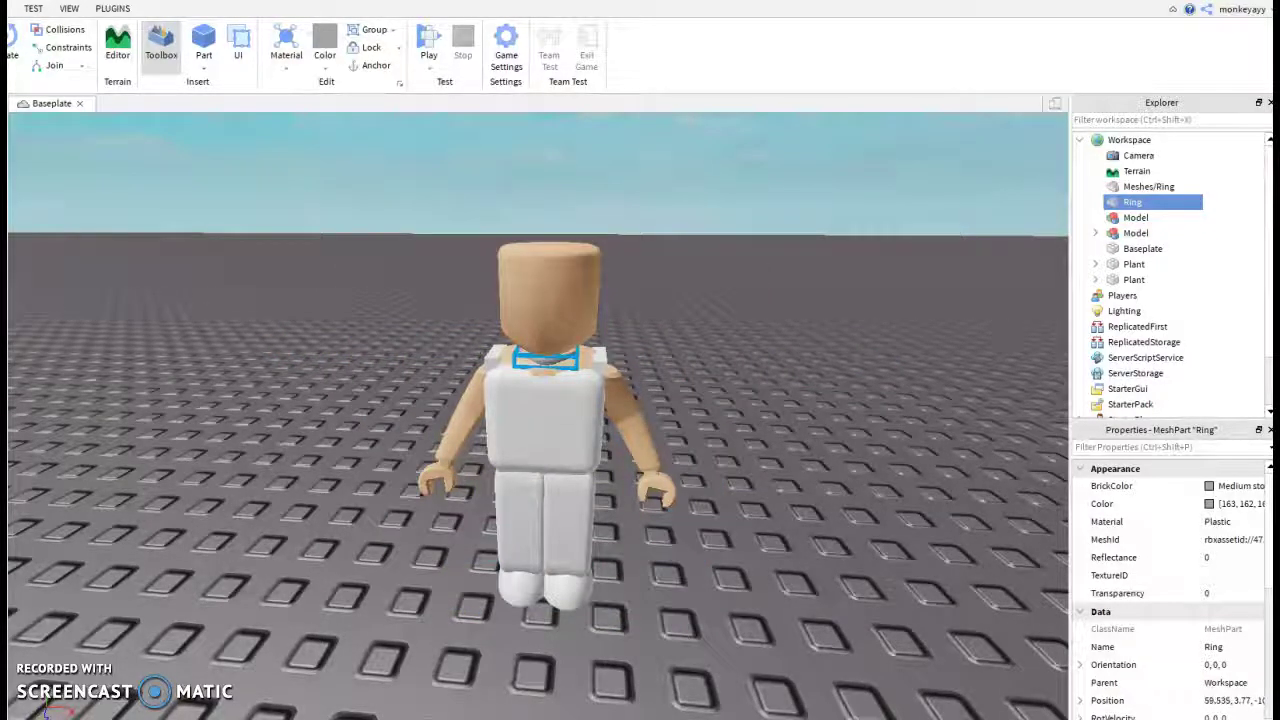
key(ctrl+2)
key(ctrl+3)
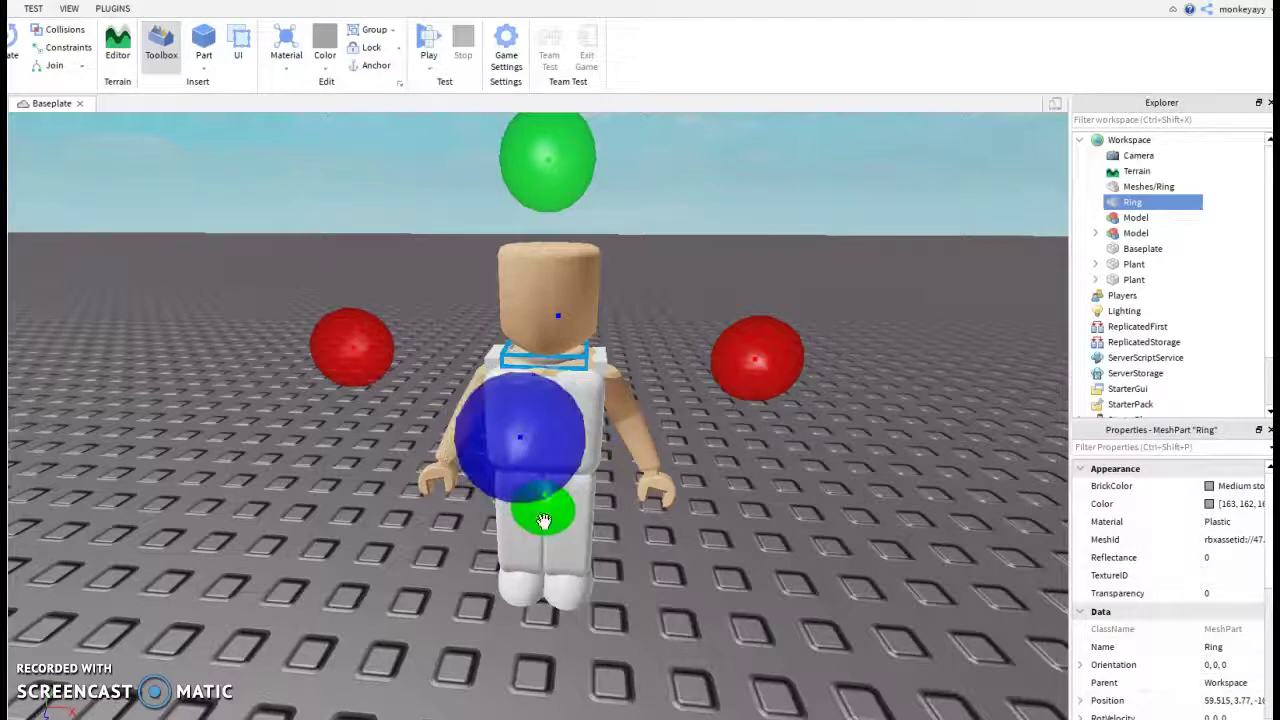
drag(547, 525, 543, 516)
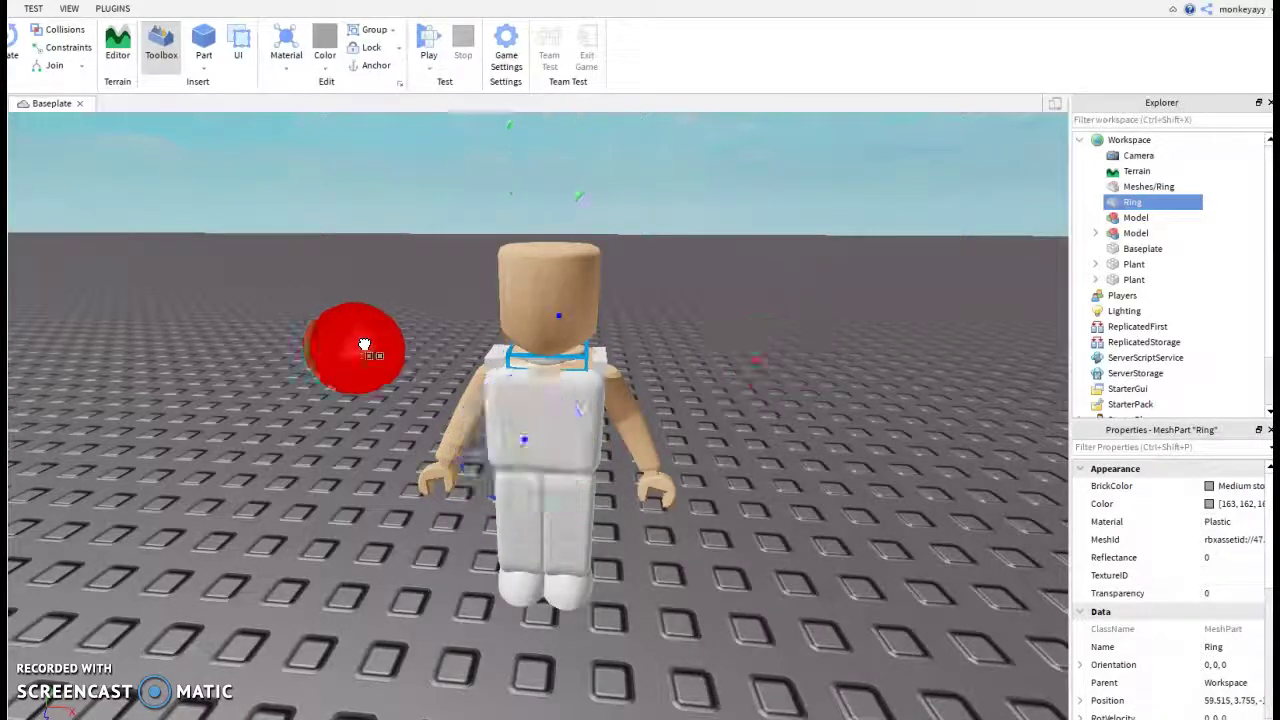
drag(369, 346, 364, 346)
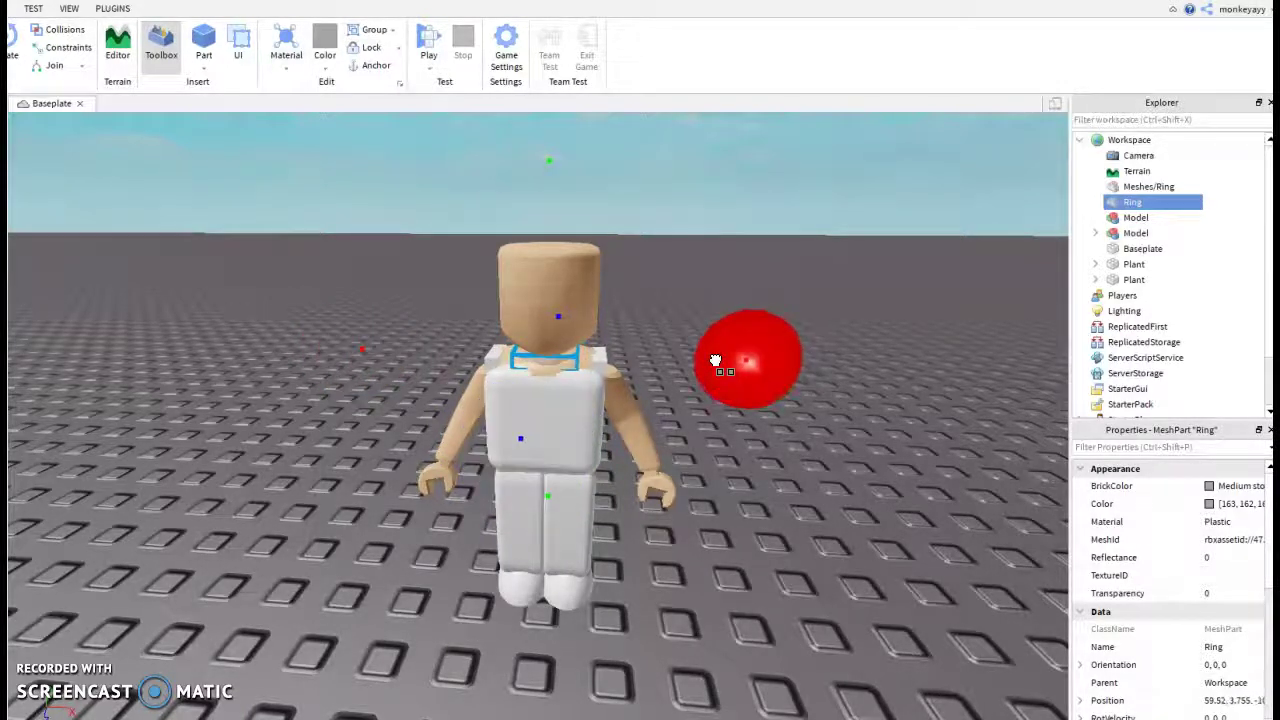
Step: Adjust the ring's depth slightly from the character's side, inspect the fit and deselect the ring
scroll(785, 451, down, 5)
scroll(785, 451, up, 4)
right_drag(785, 451, 760, 440)
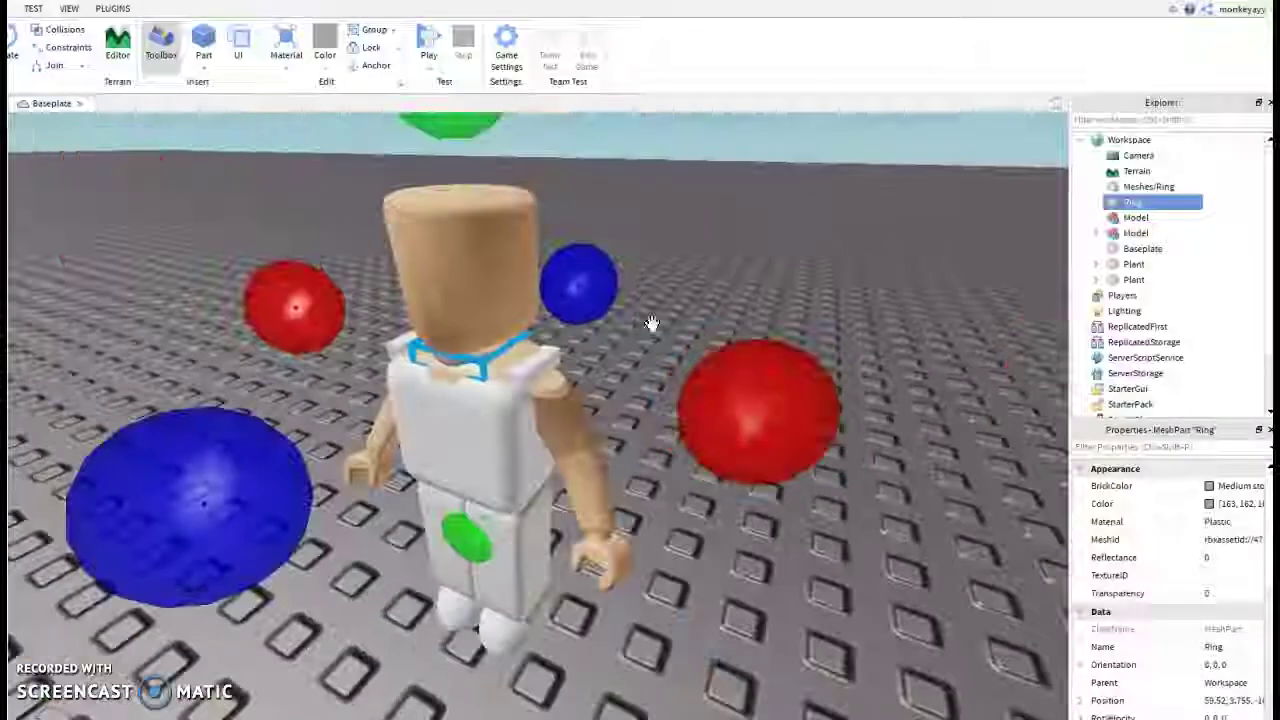
scroll(731, 320, up, 5)
scroll(731, 320, down, 6)
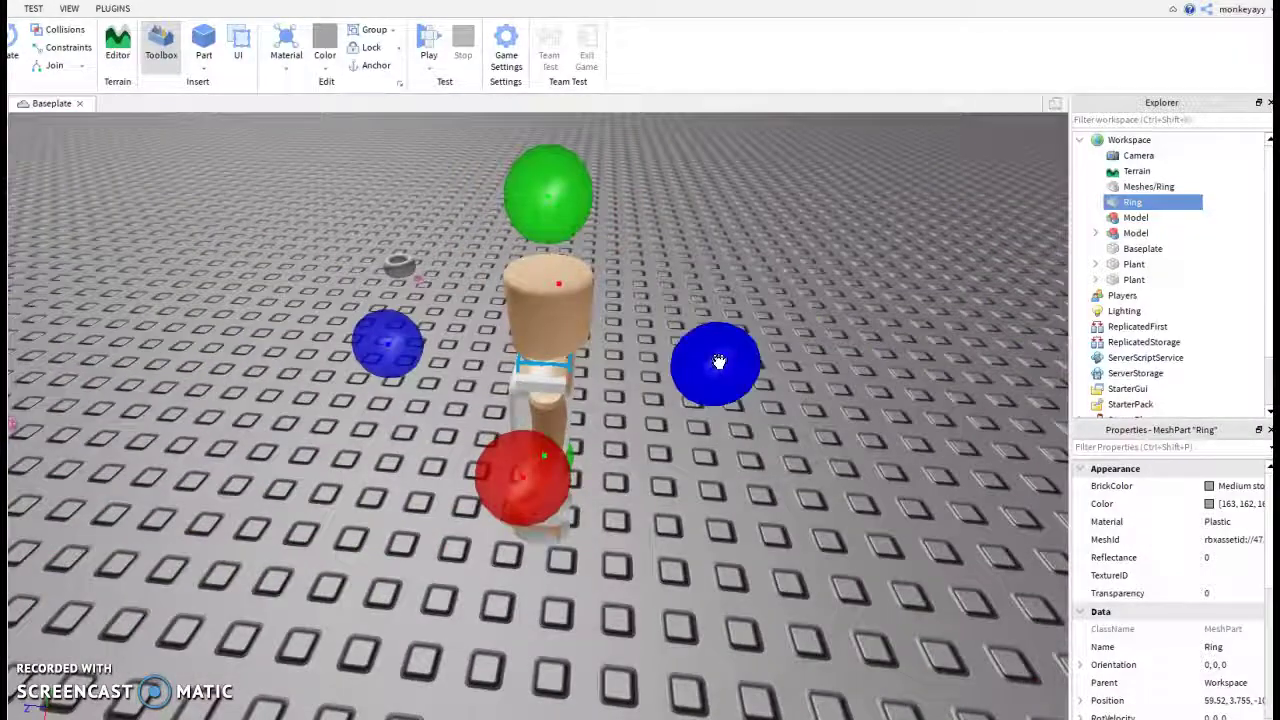
drag(718, 362, 727, 362)
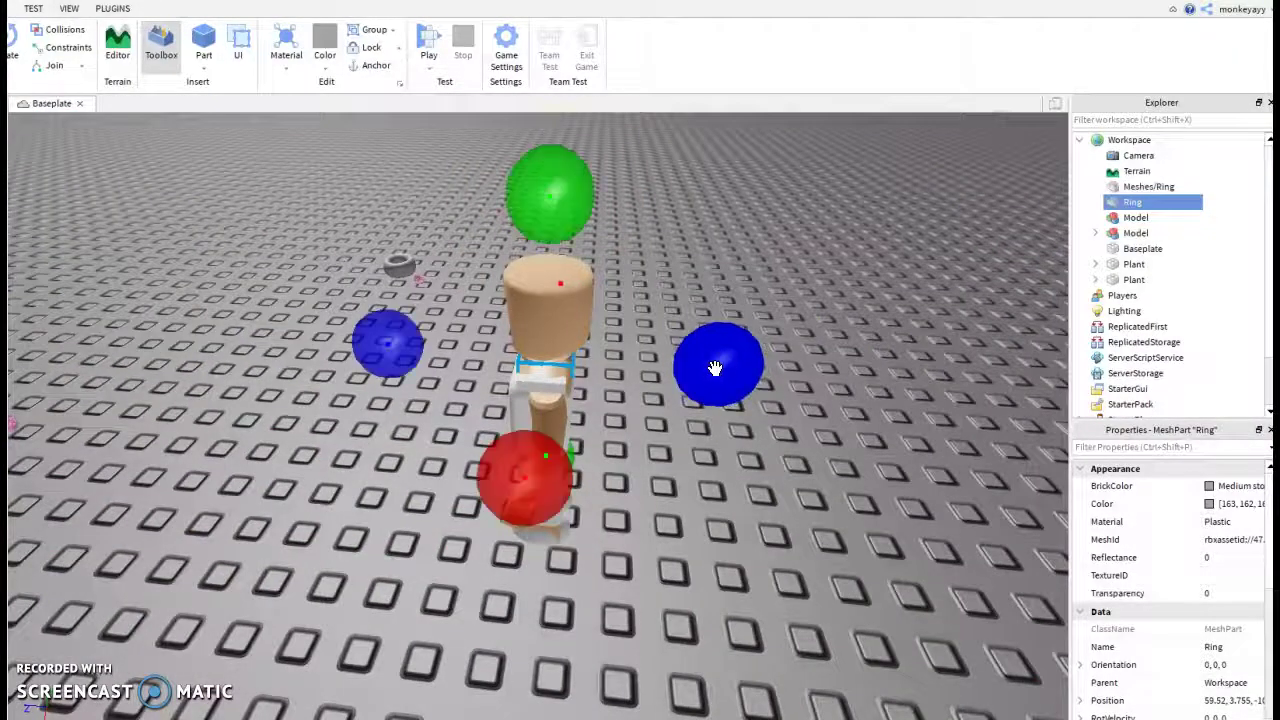
scroll(694, 422, up, 5)
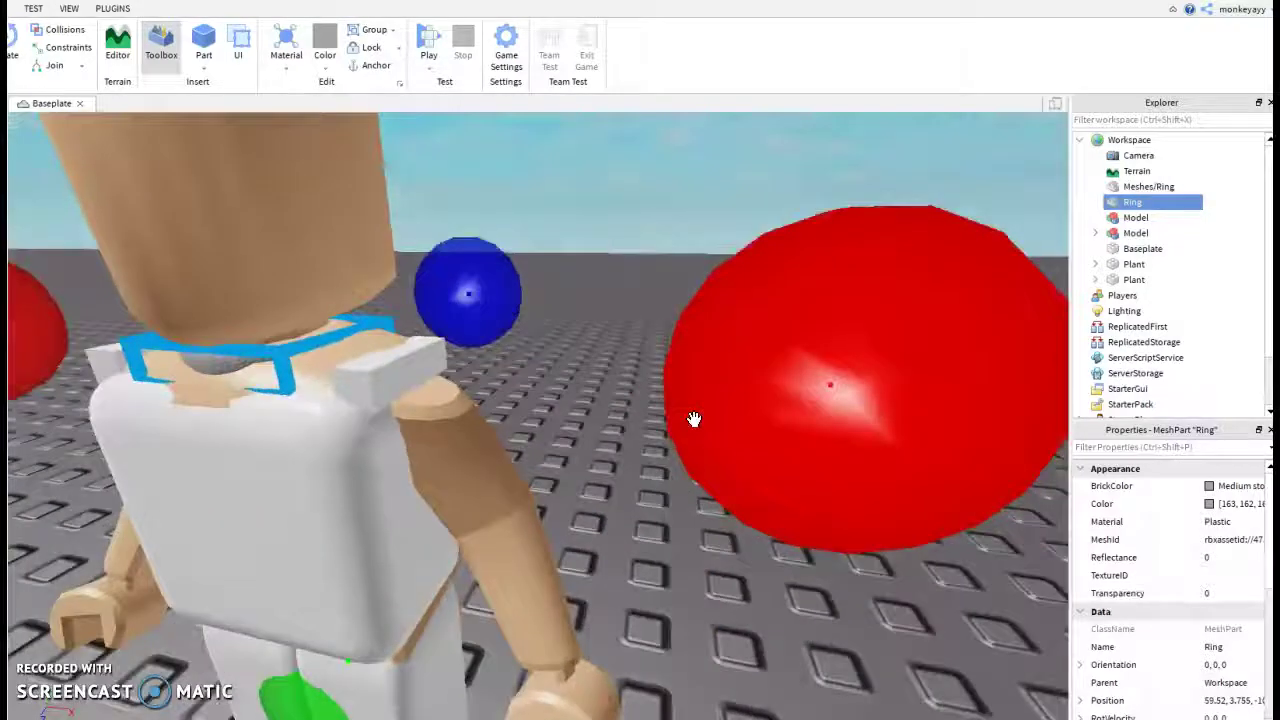
right_click(694, 420)
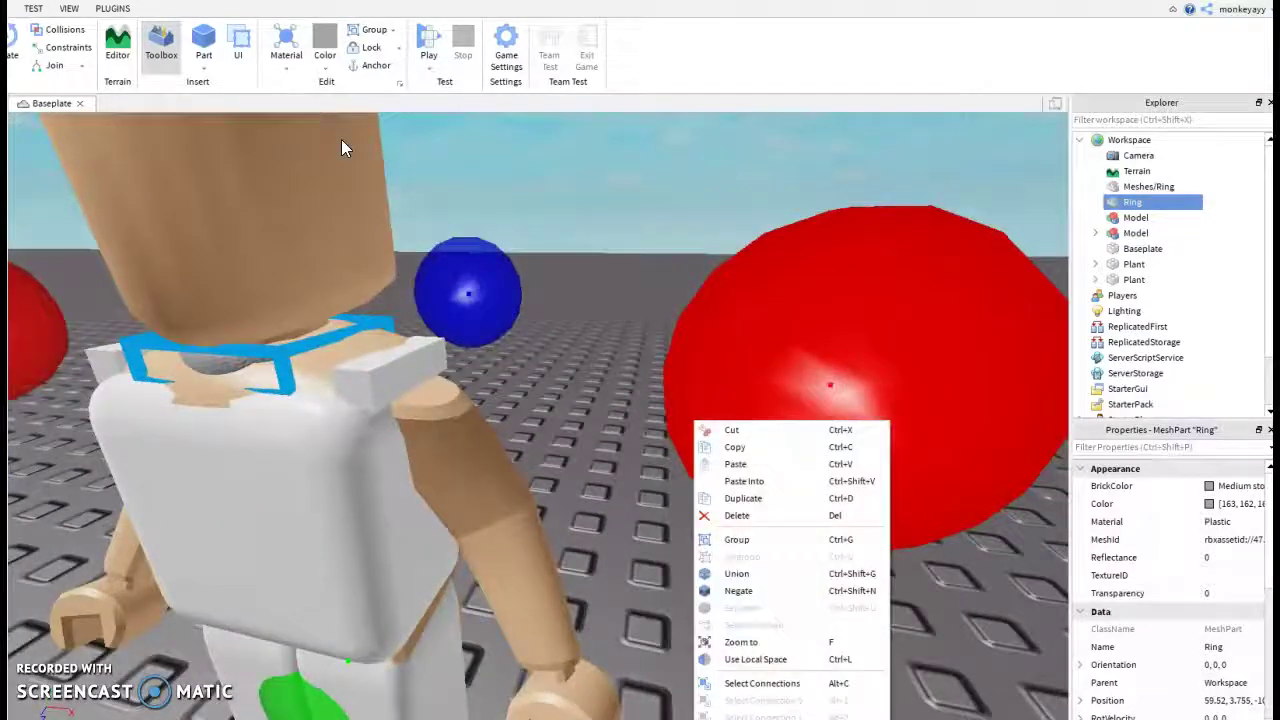
click(1000, 644)
scroll(1000, 644, down, 5)
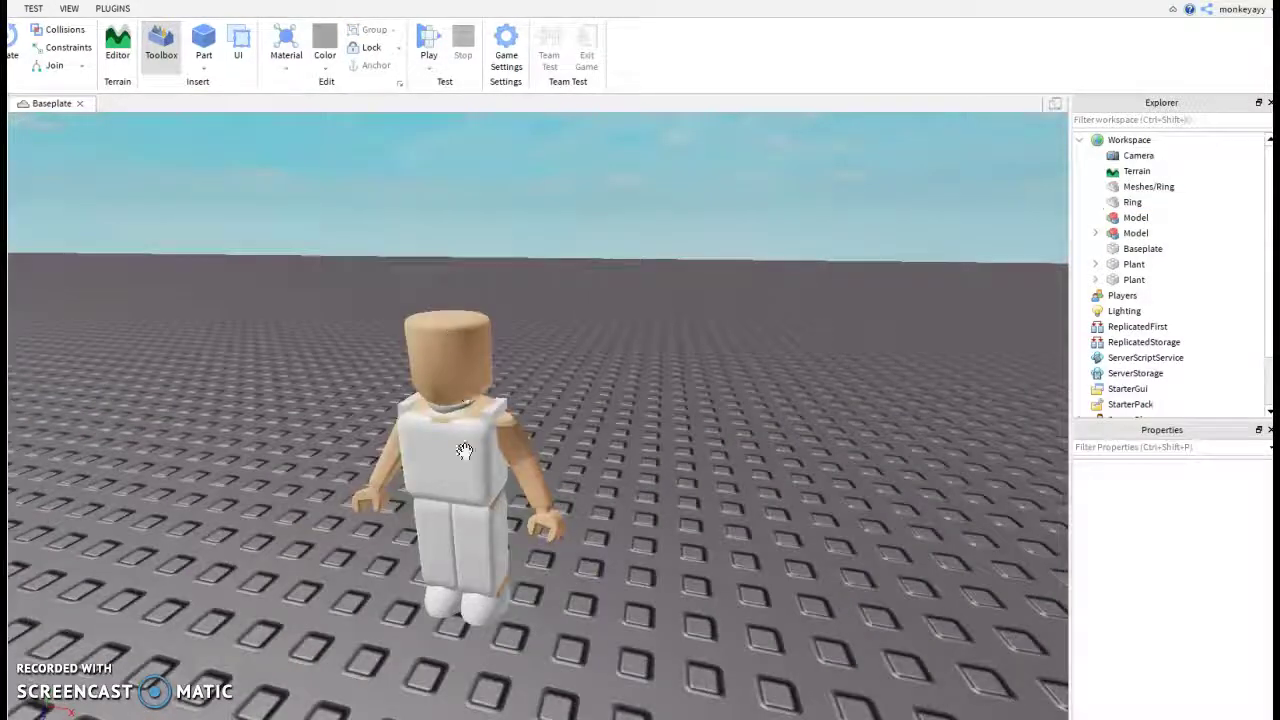
Step: Reselect the neck ring, fine-tune its height and width around the neck, and deselect it
click(448, 418)
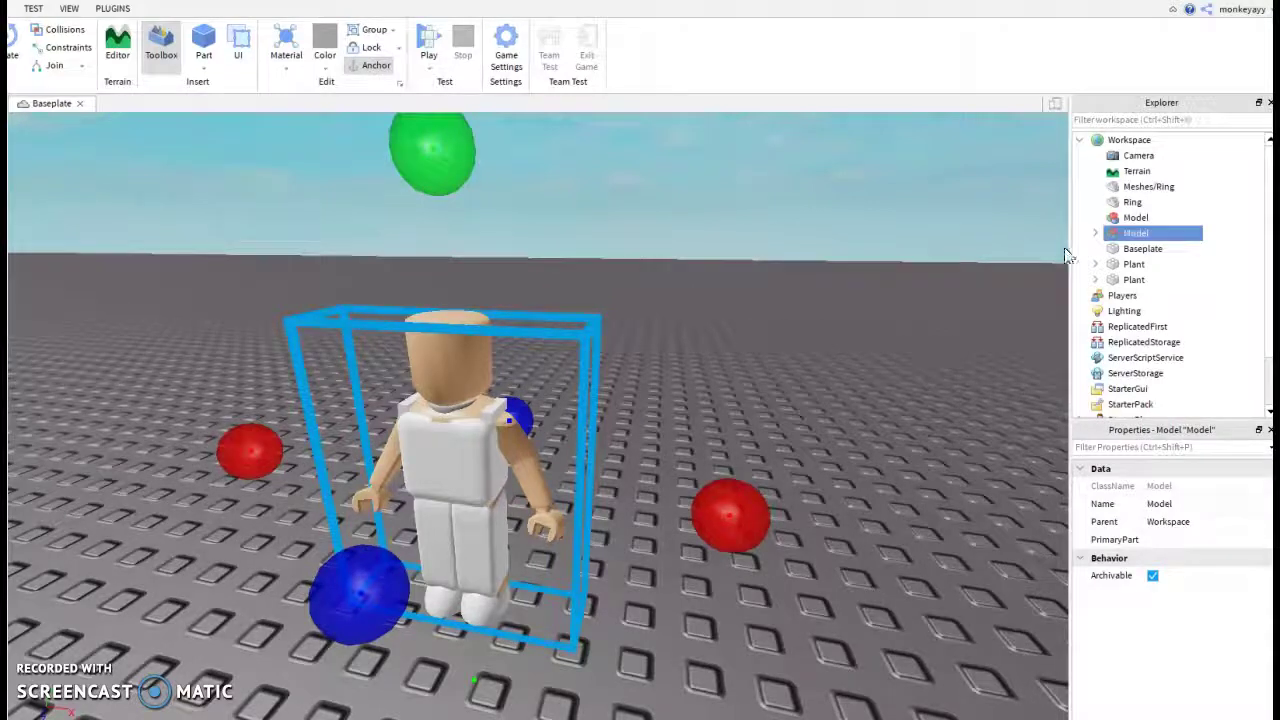
click(1132, 202)
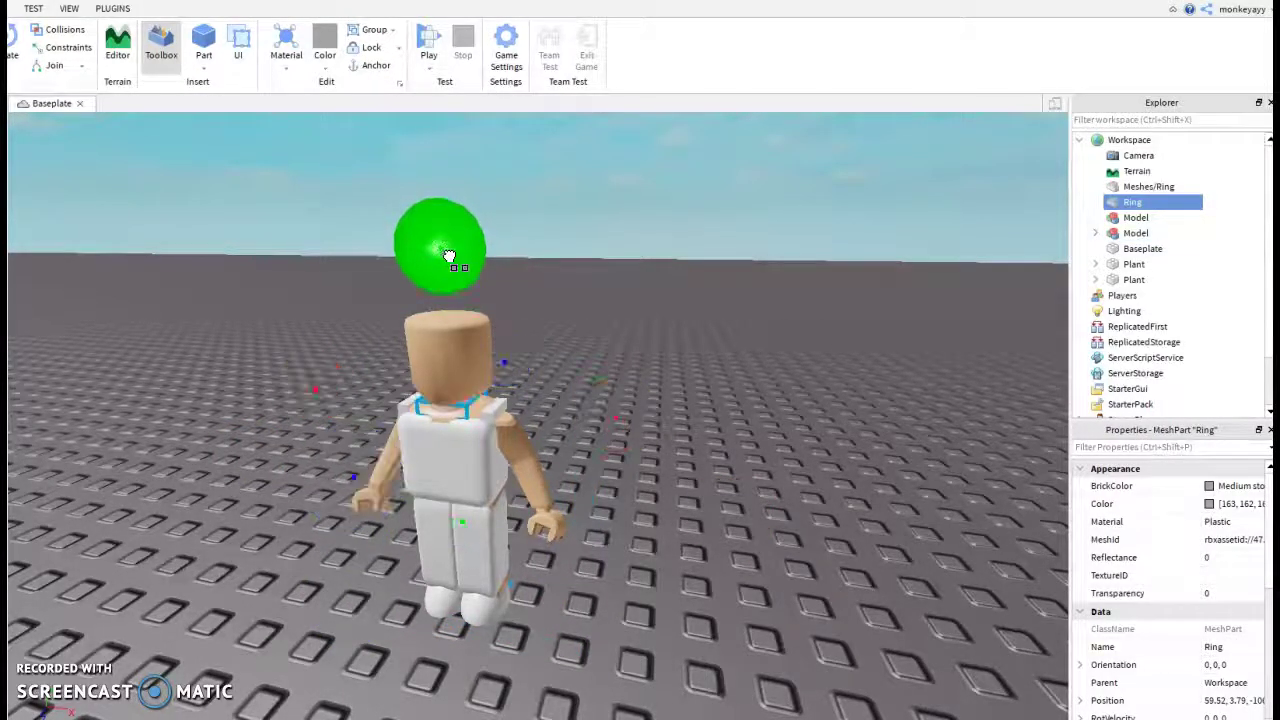
drag(615, 409, 622, 418)
right_drag(711, 463, 557, 544)
click(554, 537)
right_drag(651, 497, 655, 501)
scroll(651, 497, up, 3)
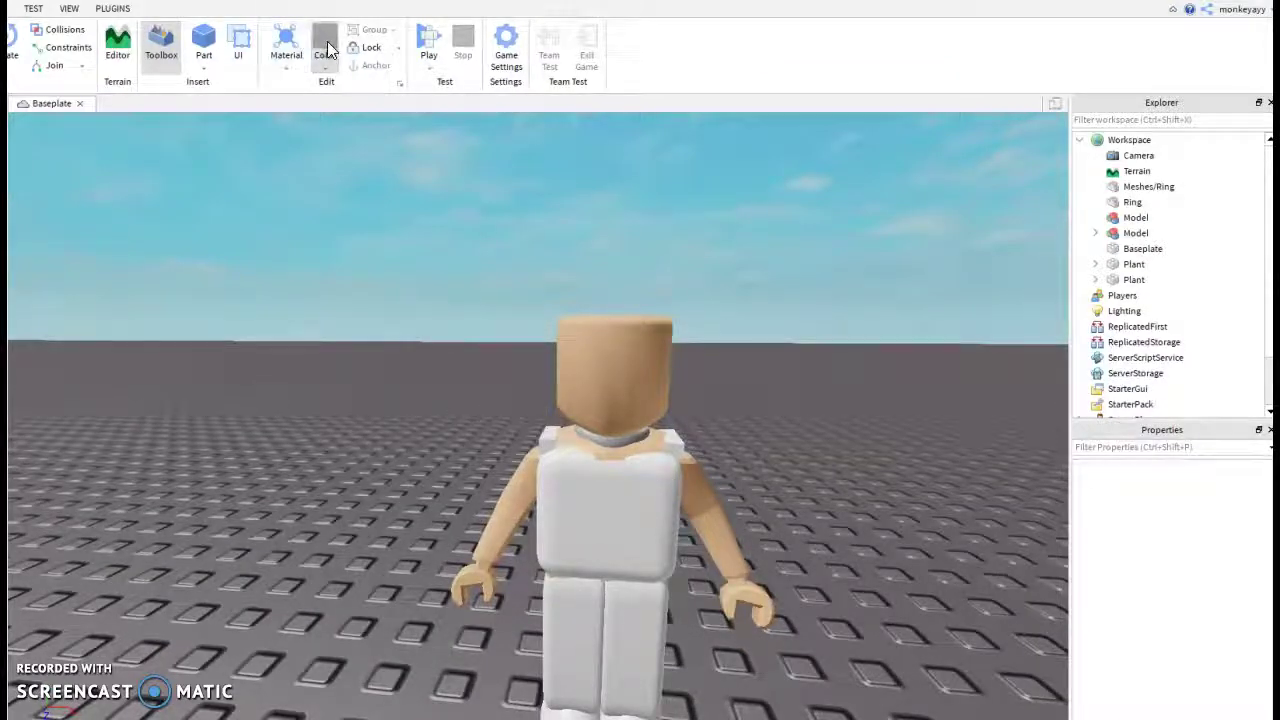
Step: Recolor the neck ring light blue, using the basic color #55aaff
click(1133, 202)
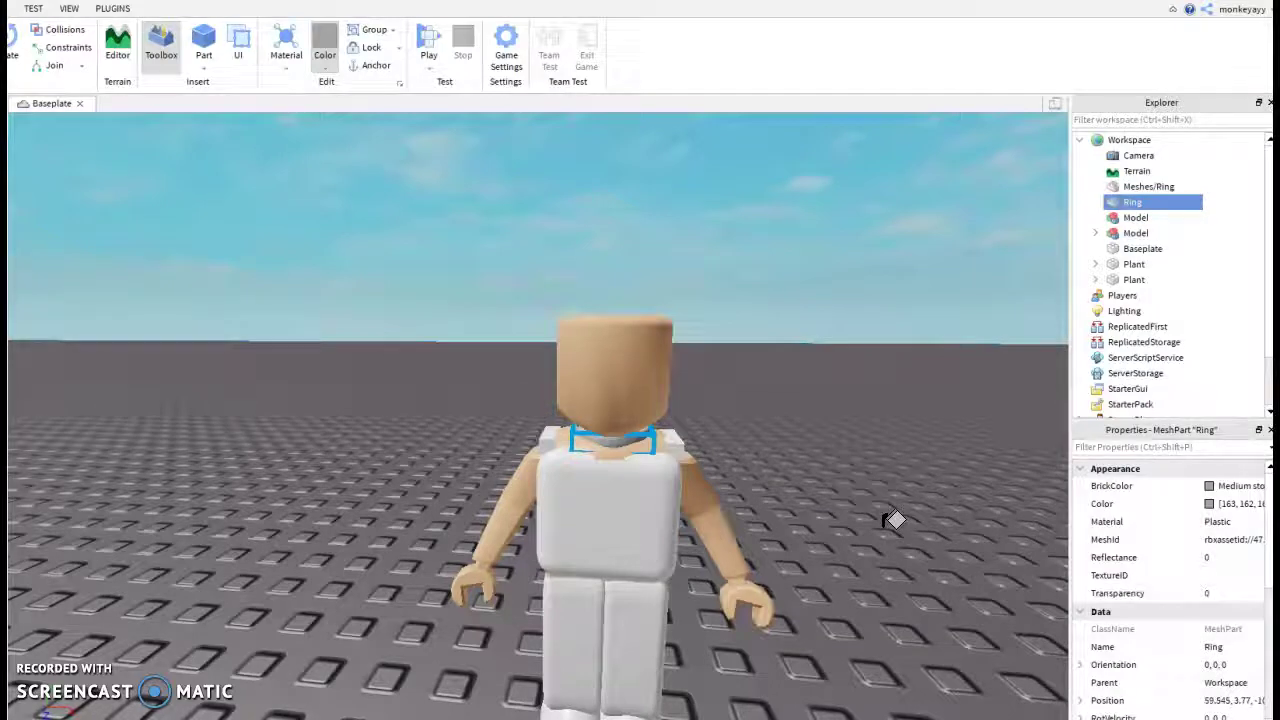
click(325, 70)
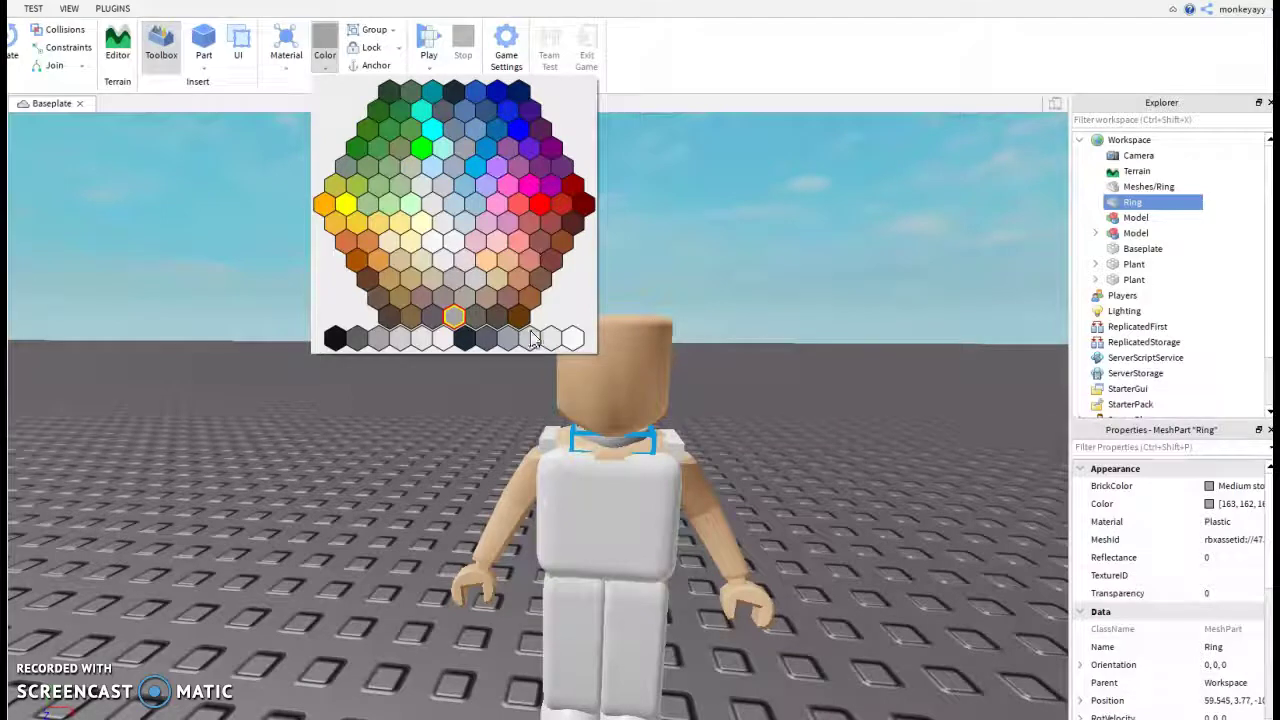
click(1207, 485)
click(1207, 485)
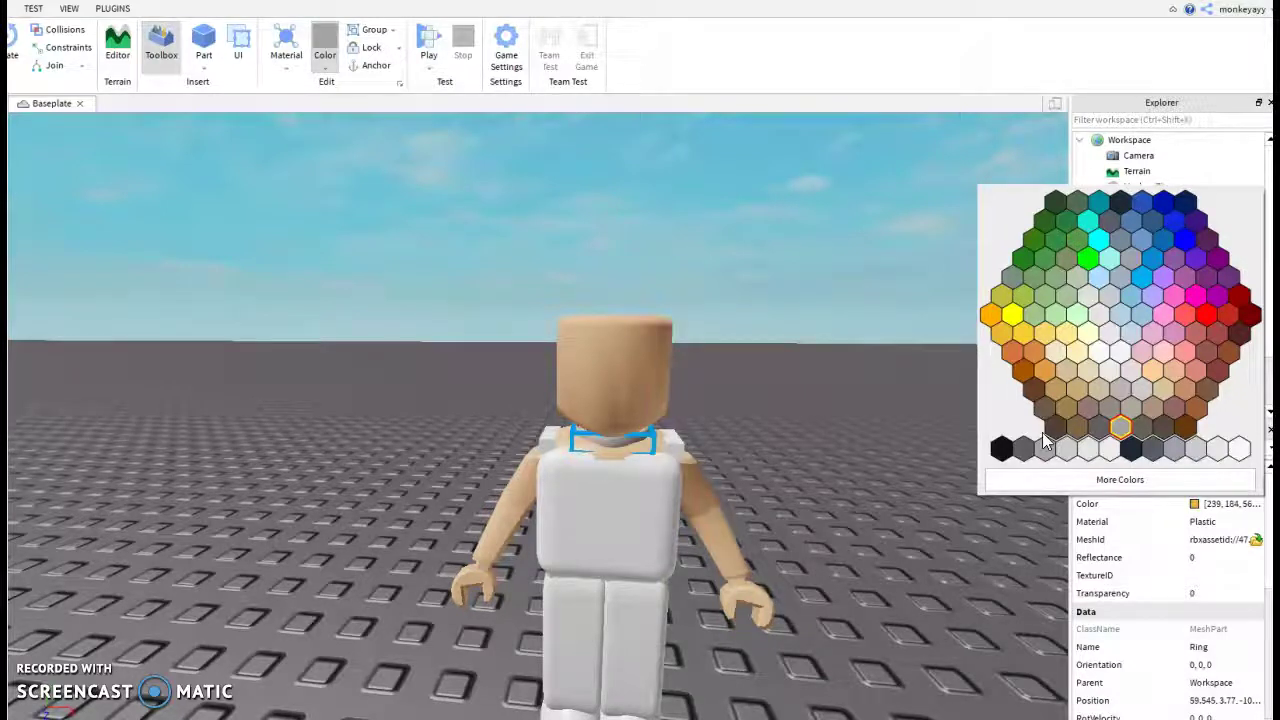
click(1119, 479)
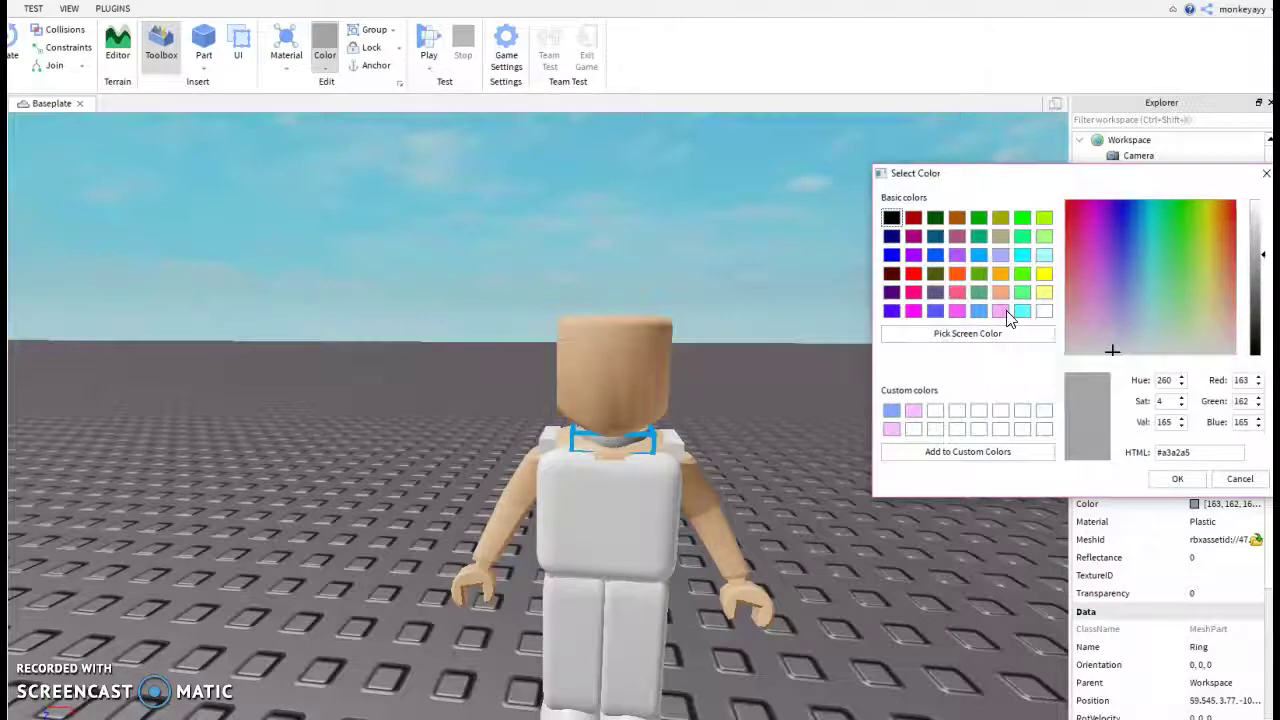
click(1000, 311)
click(978, 311)
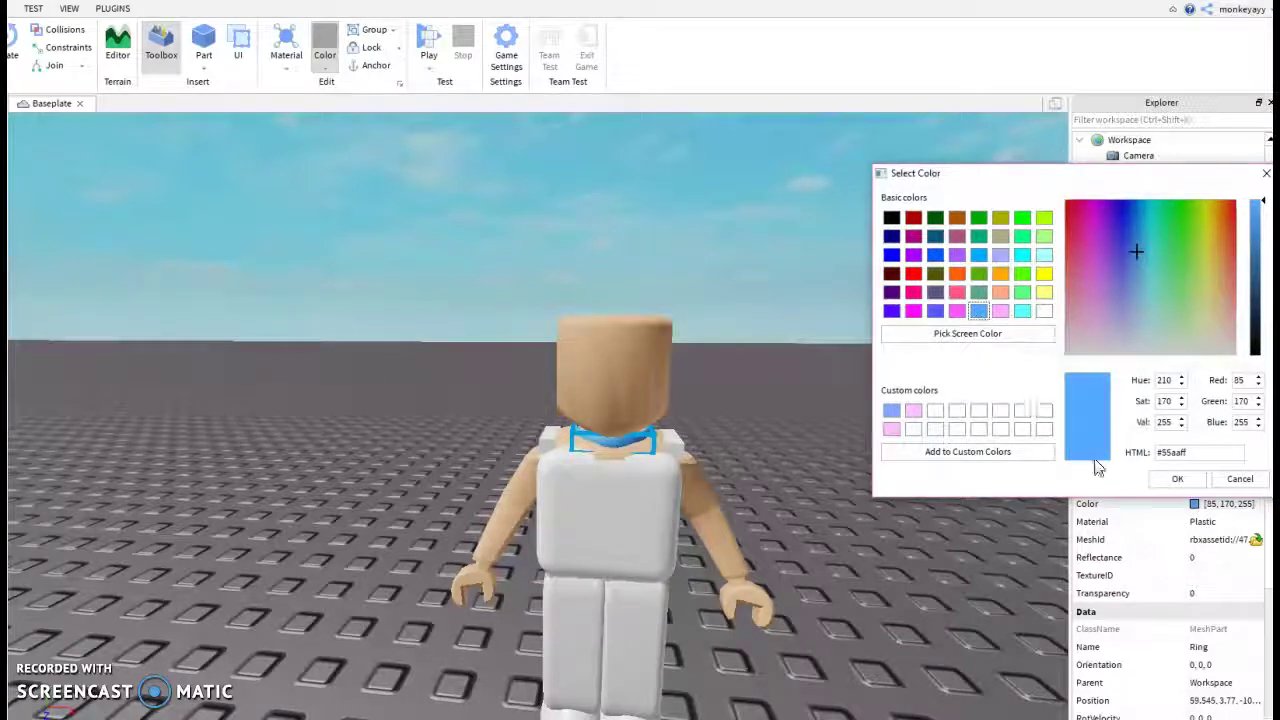
click(1178, 478)
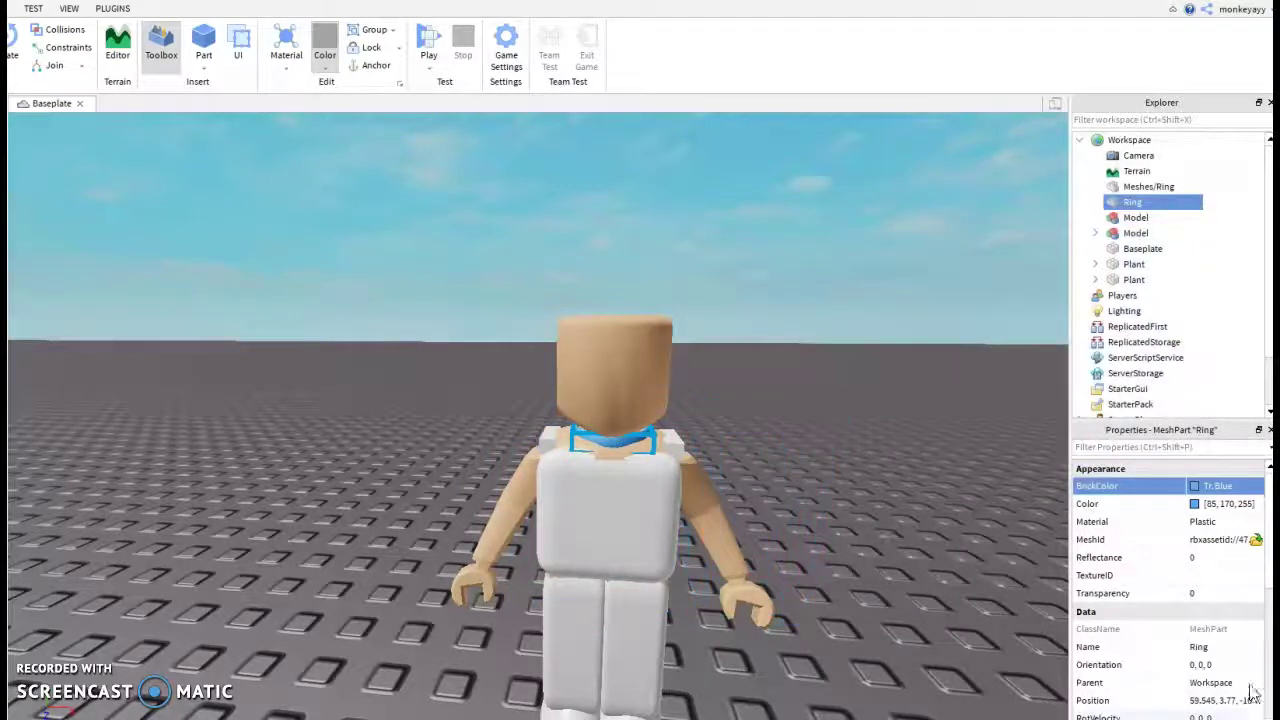
Step: Try the Foil and Glass materials on the neck ring
click(1212, 522)
click(1257, 523)
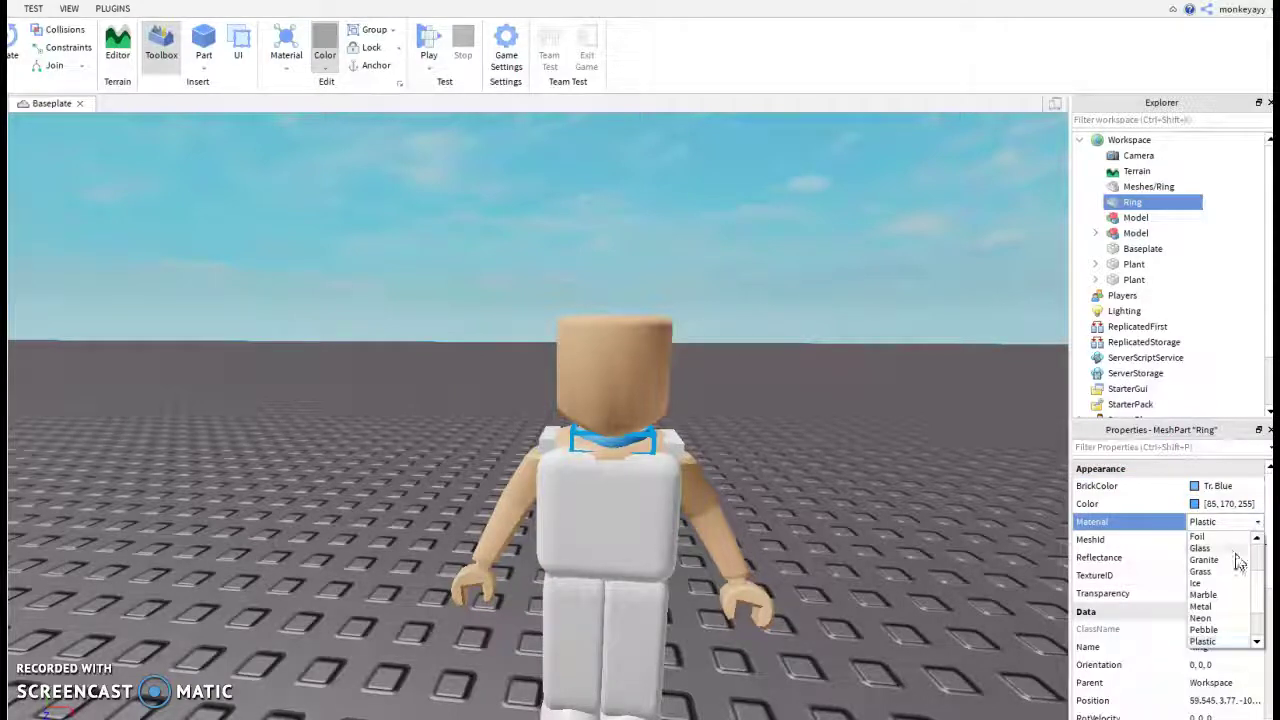
click(1225, 546)
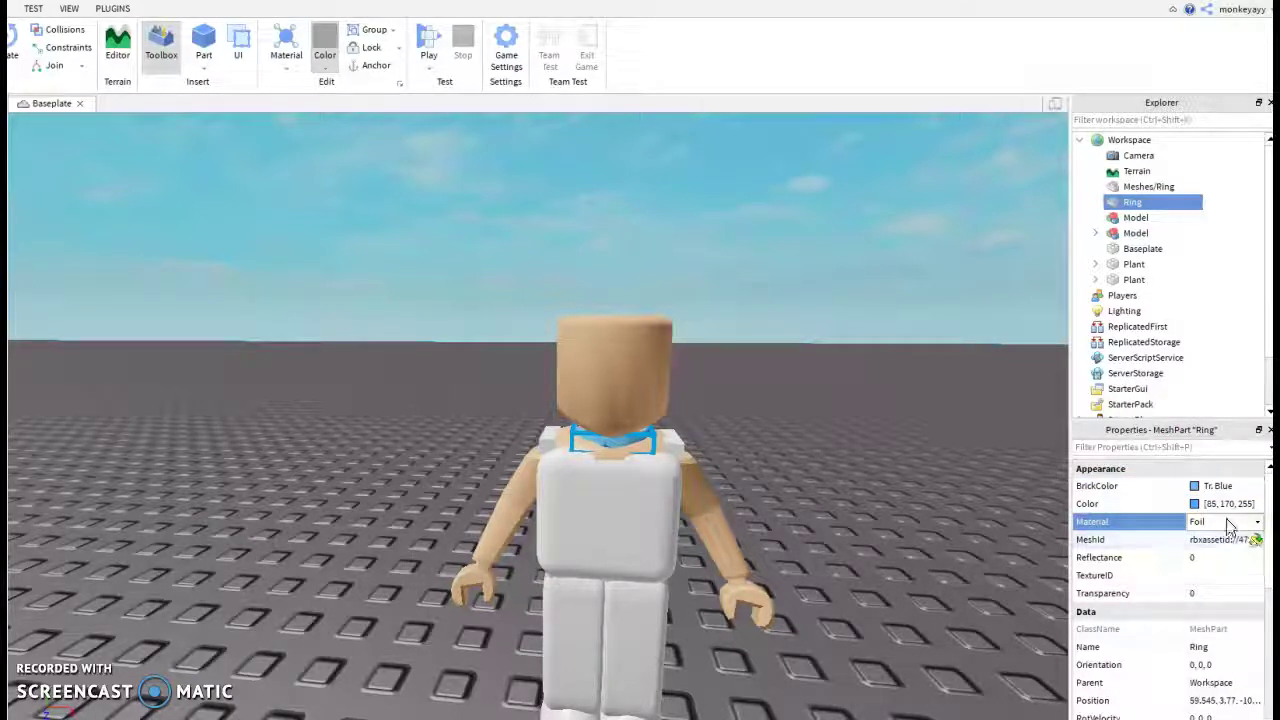
click(1257, 522)
click(1229, 549)
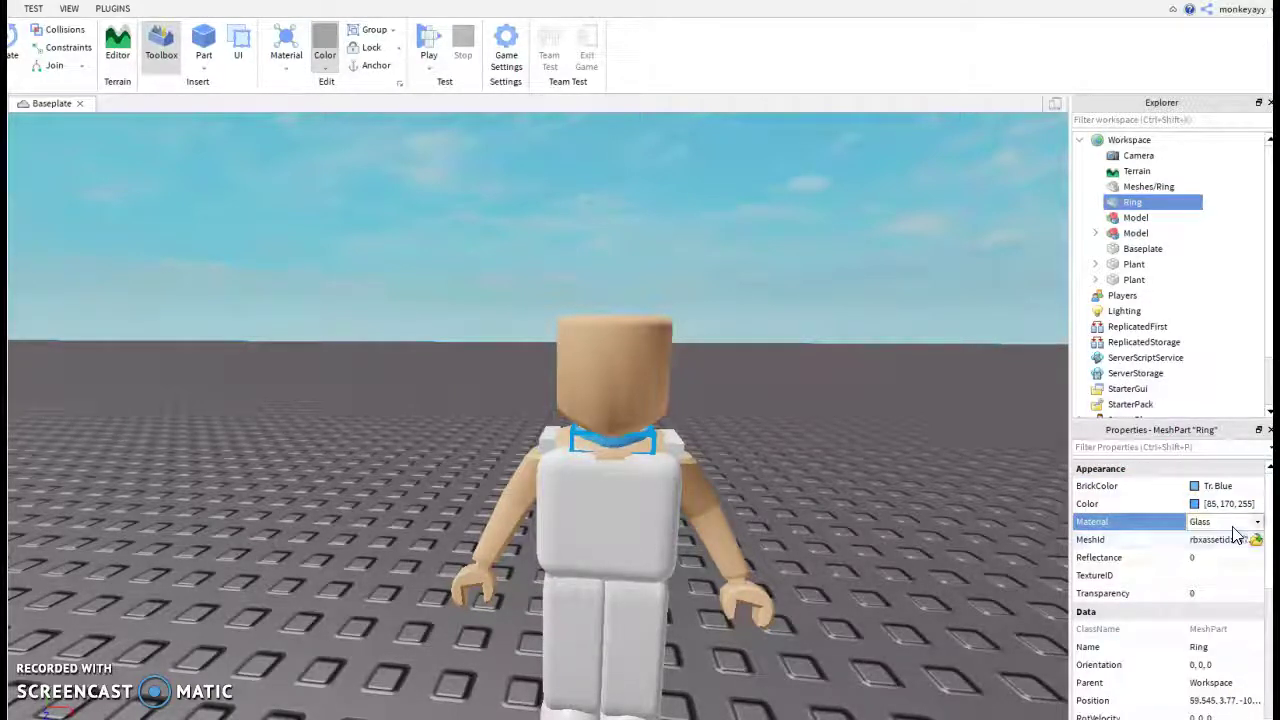
Step: Set the neck ring's material to SmoothPlastic
click(1255, 524)
drag(1261, 580, 1261, 608)
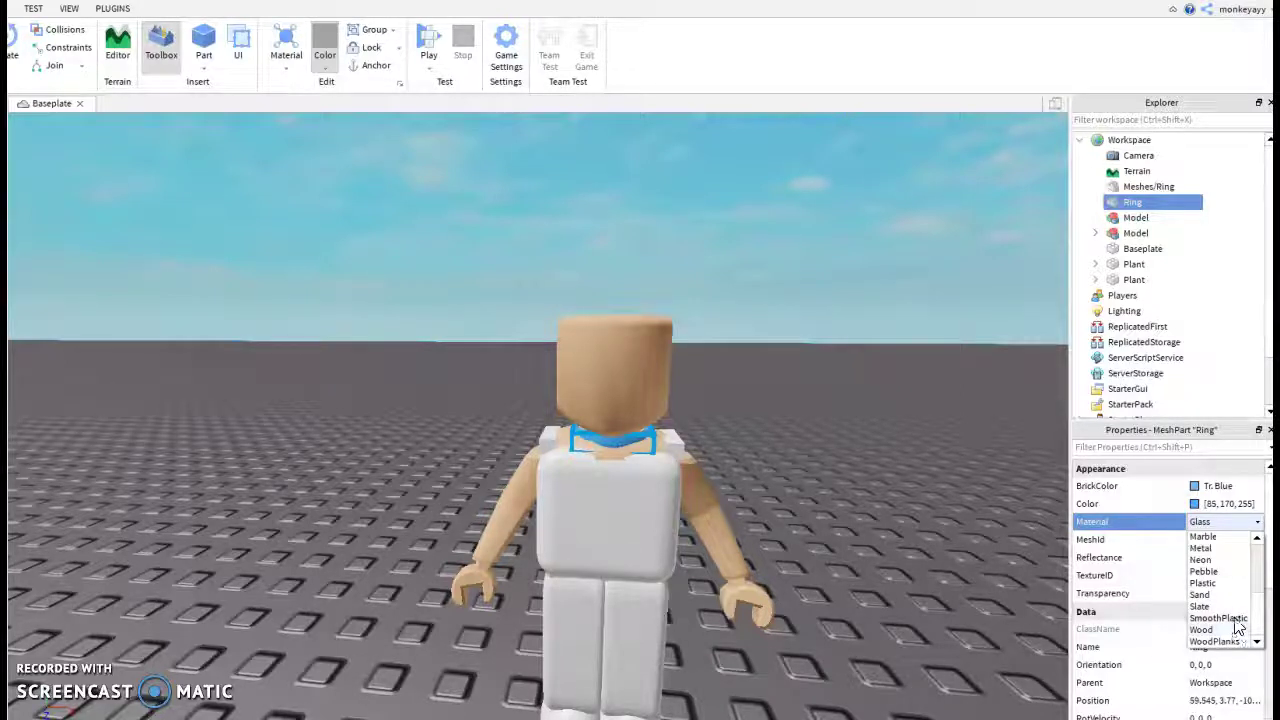
click(1238, 618)
right_drag(910, 541, 910, 540)
scroll(910, 540, down, 5)
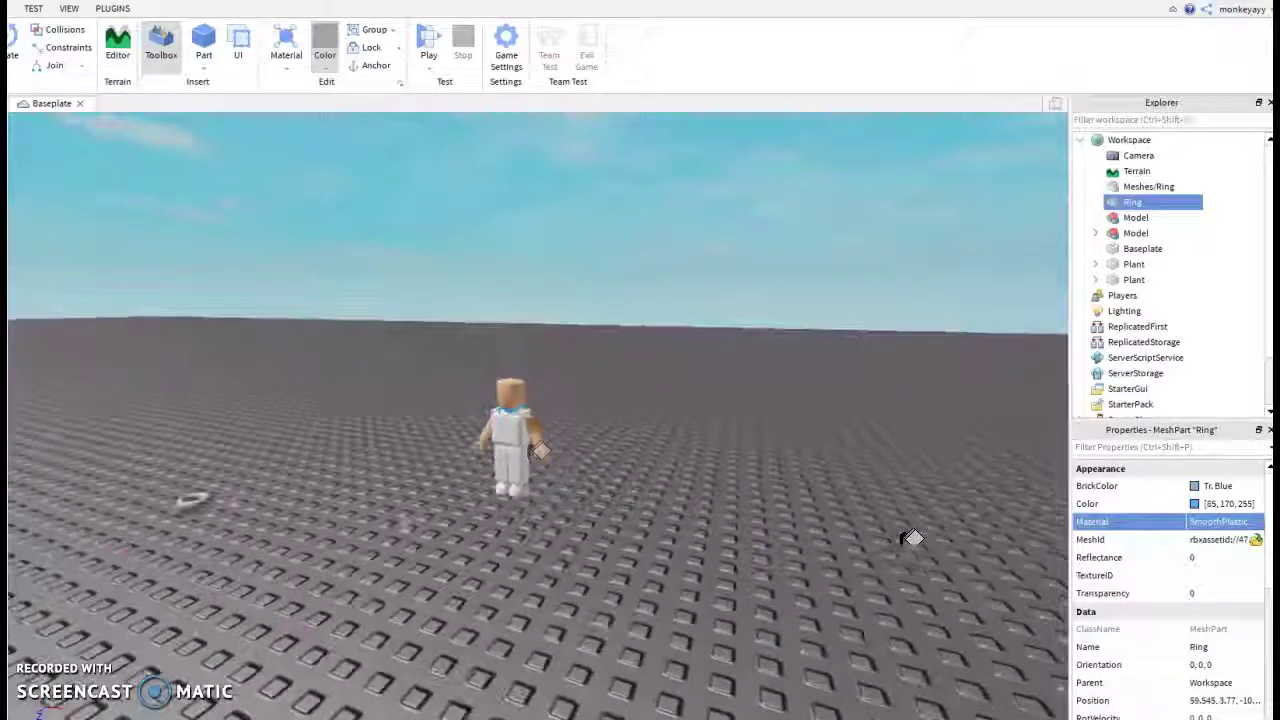
Step: Raise the pink plant near the character to Y position 2.585 and rotate it to a Y orientation of -85.48
right_drag(706, 541, 704, 537)
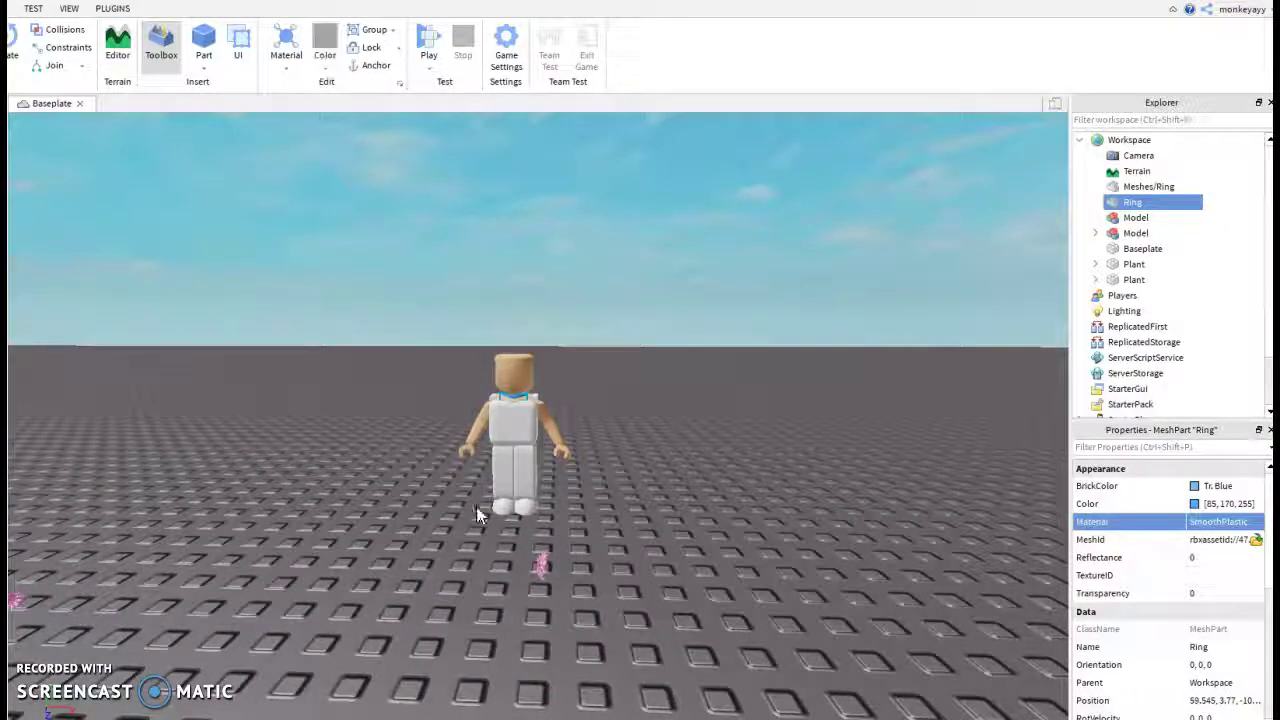
click(537, 570)
key(f)
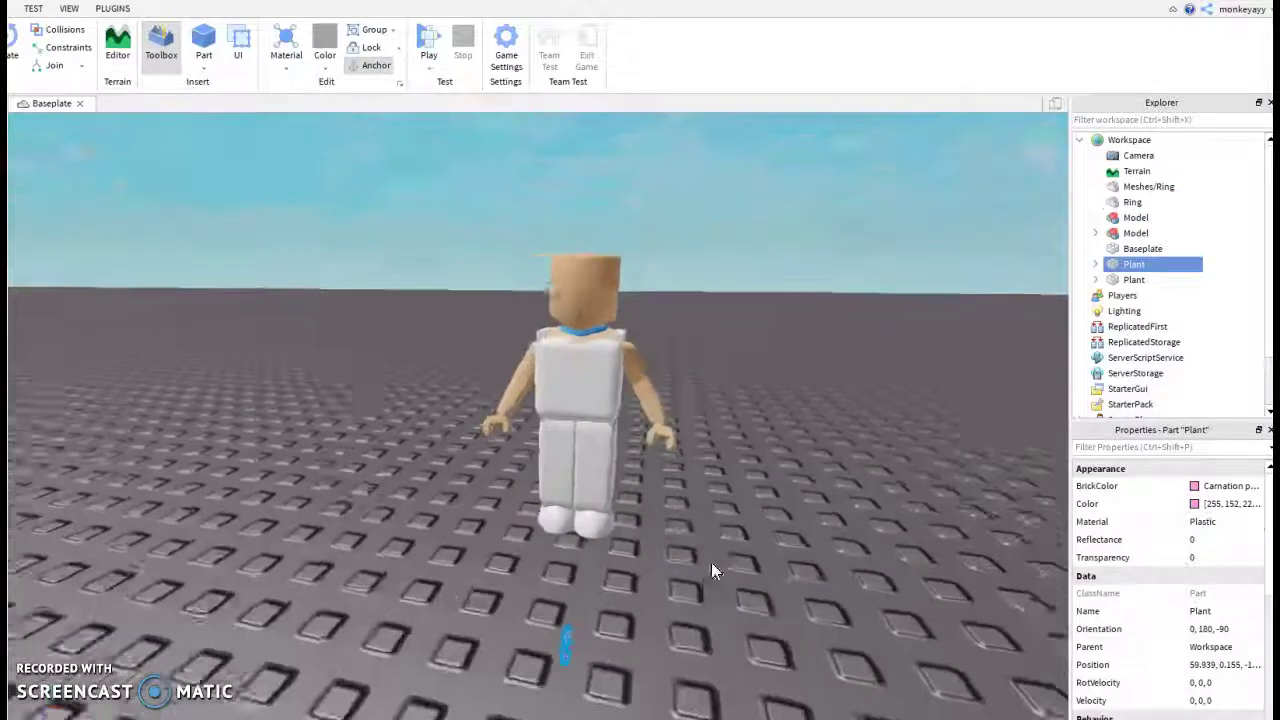
drag(547, 403, 624, 240)
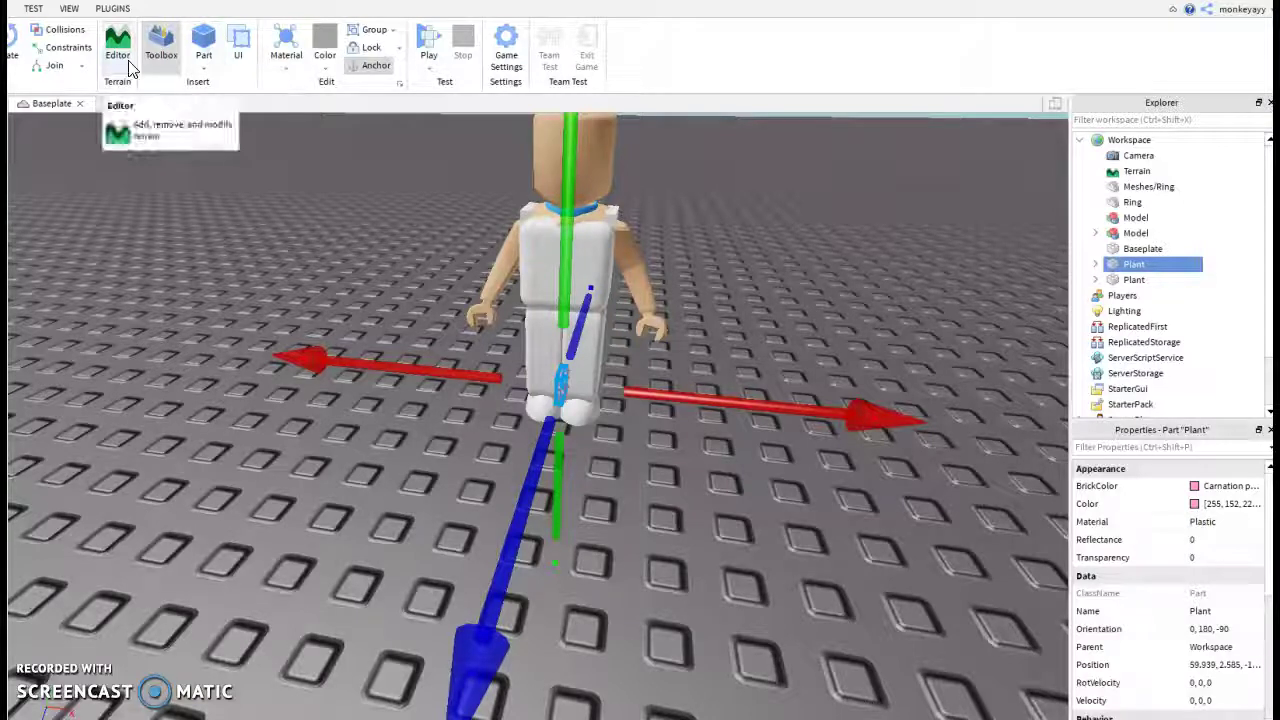
click(15, 45)
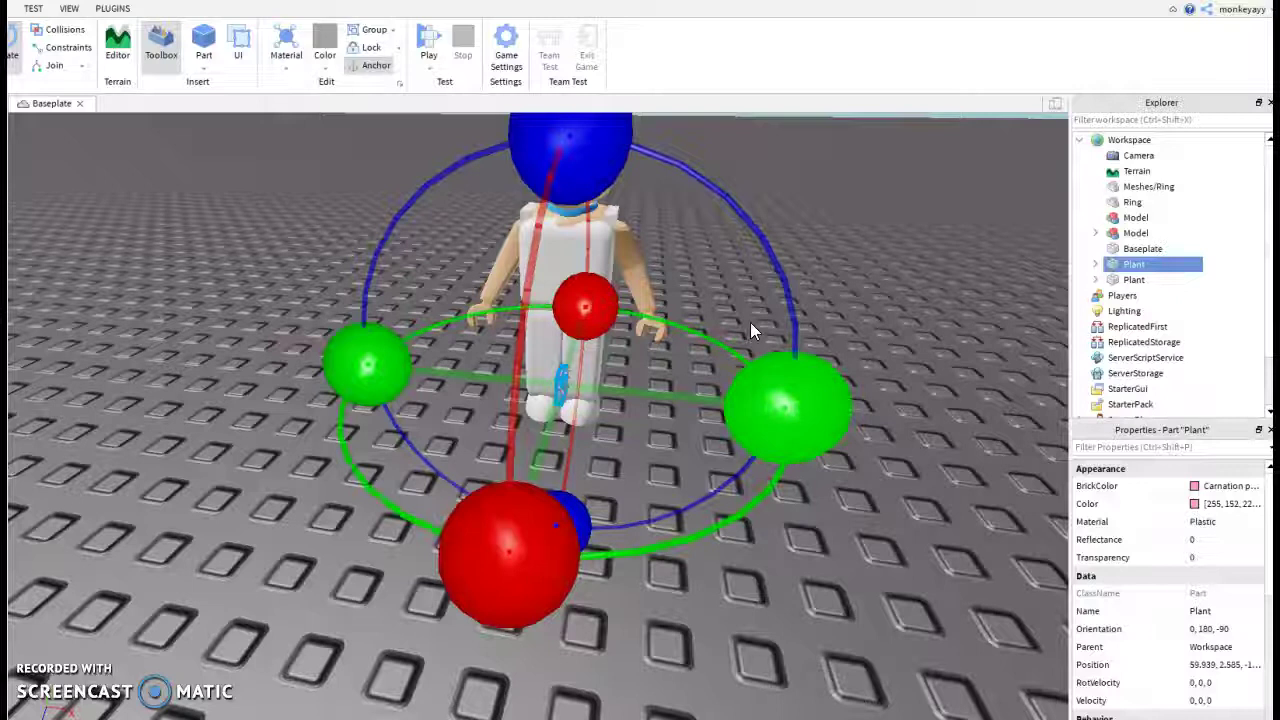
drag(367, 365, 529, 566)
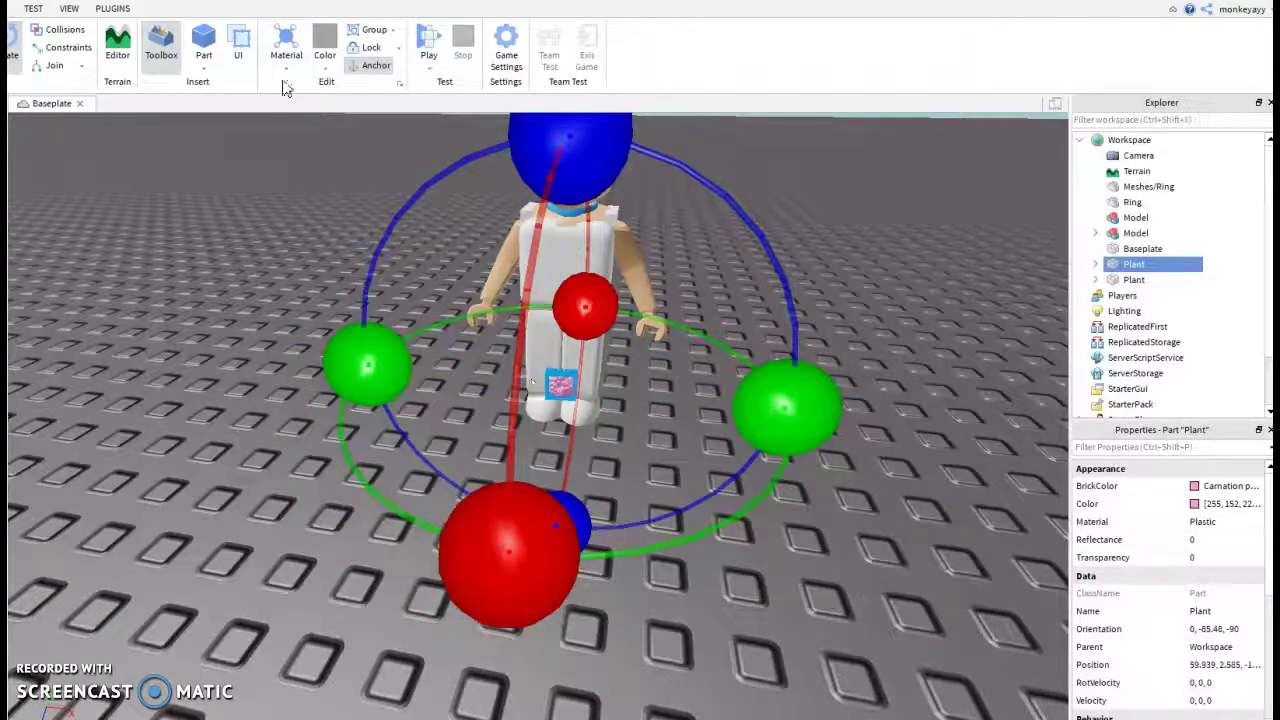
Step: Raise the pink plant to Y position 3.635 in front of the torso and reduce its width from both sides
key(ctrl+2)
drag(564, 280, 598, 187)
key(ctrl+3)
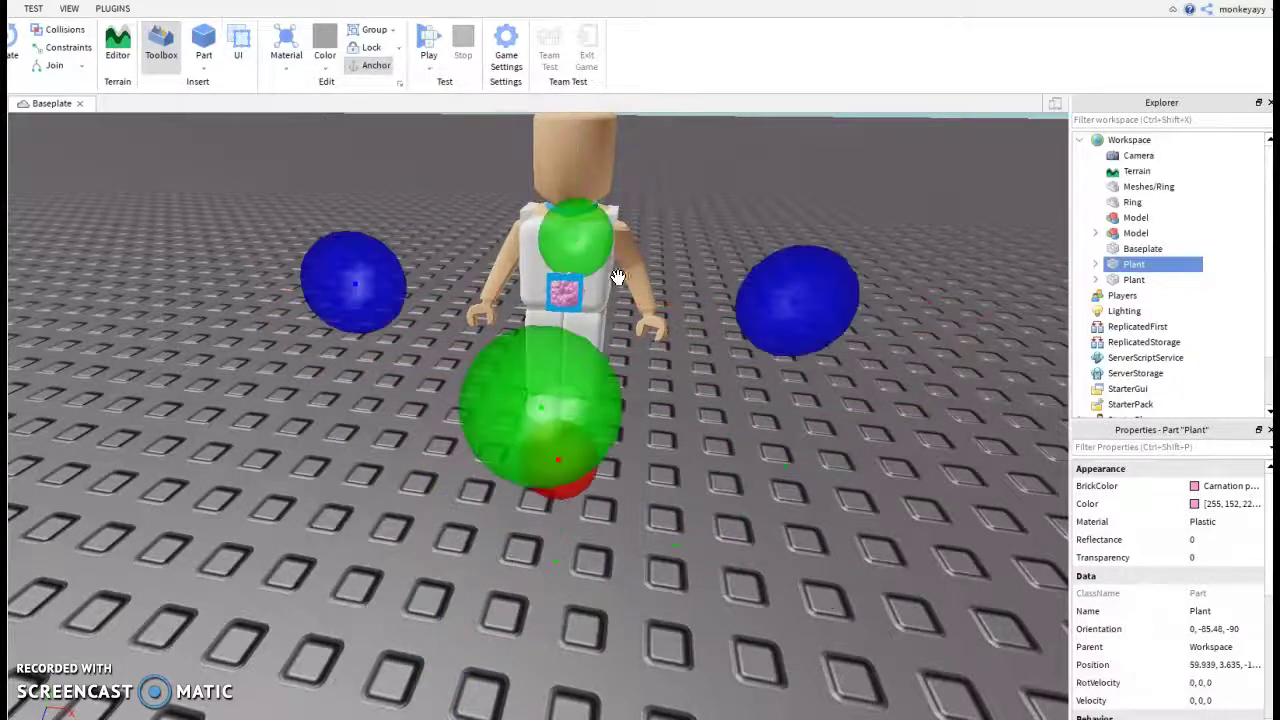
drag(391, 277, 407, 284)
mouse_move(804, 311)
mouse_down()
mouse_move(763, 306)
mouse_move(792, 303)
mouse_up()
Step: Reselect the raised pink Plant part in front of the character rather than the character model or the other plant
click(643, 395)
click(592, 328)
scroll(629, 352, down, 3)
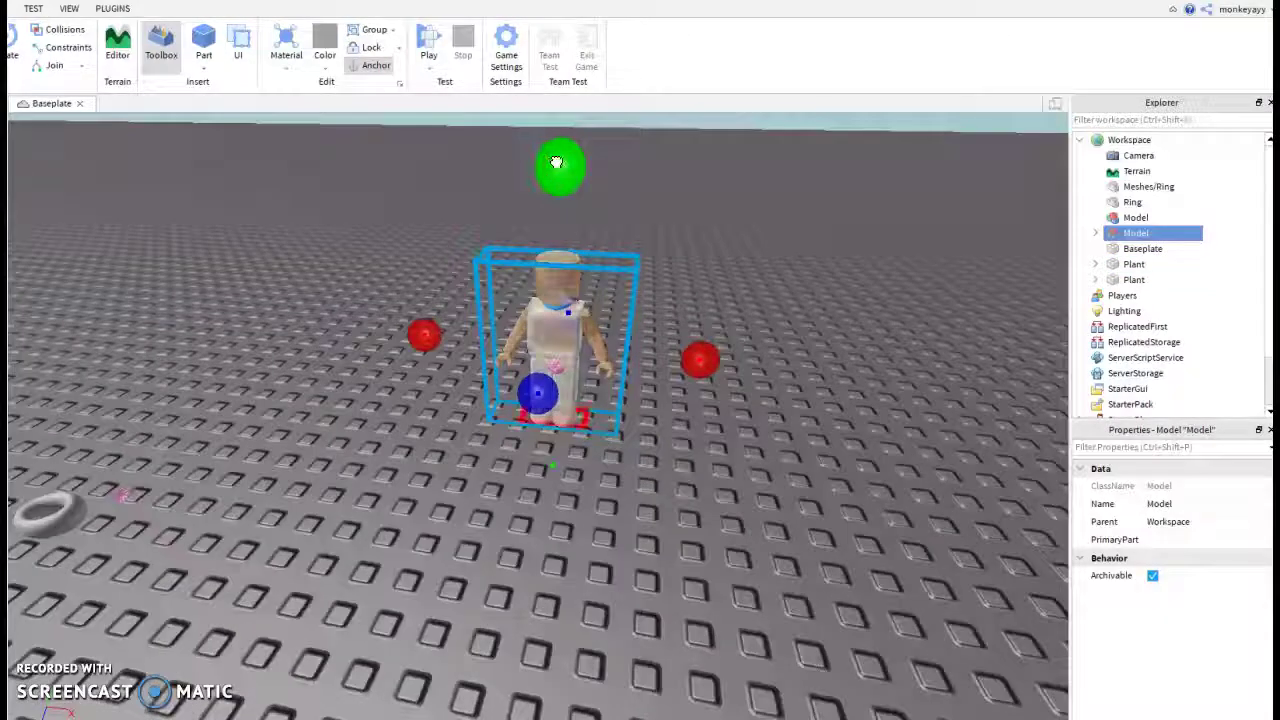
click(645, 457)
click(554, 368)
click(633, 471)
click(1139, 221)
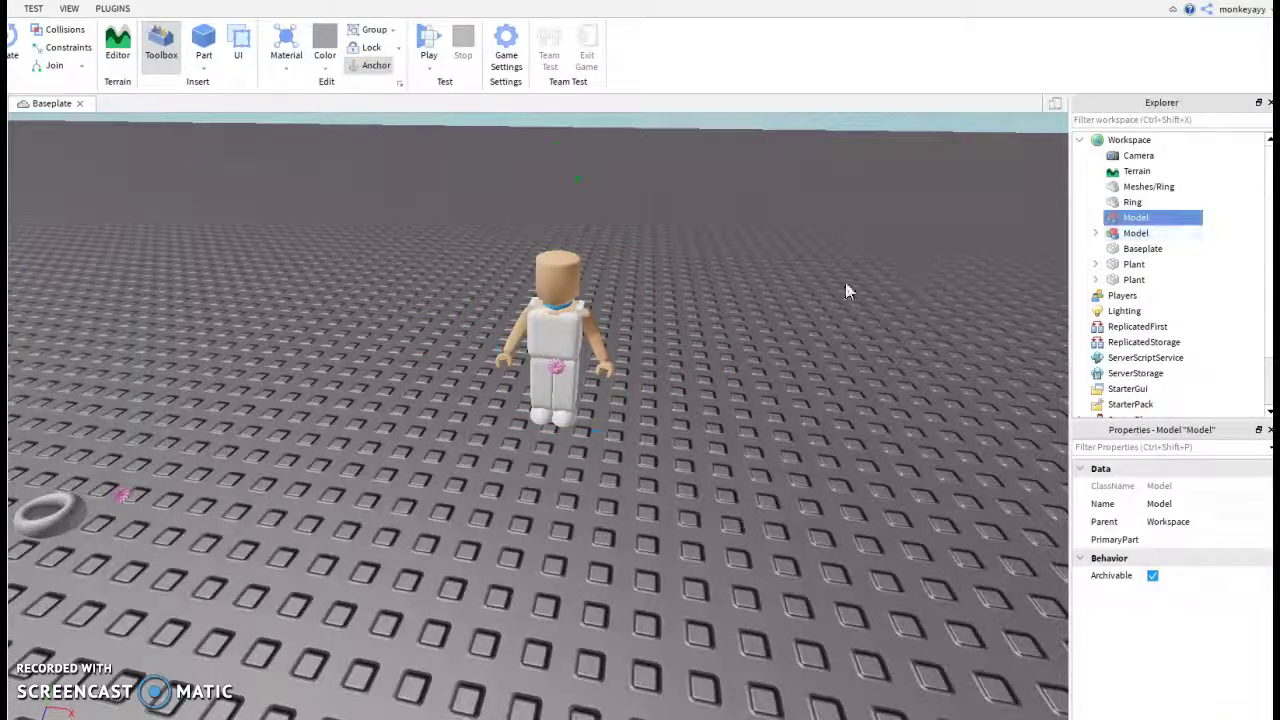
click(1128, 236)
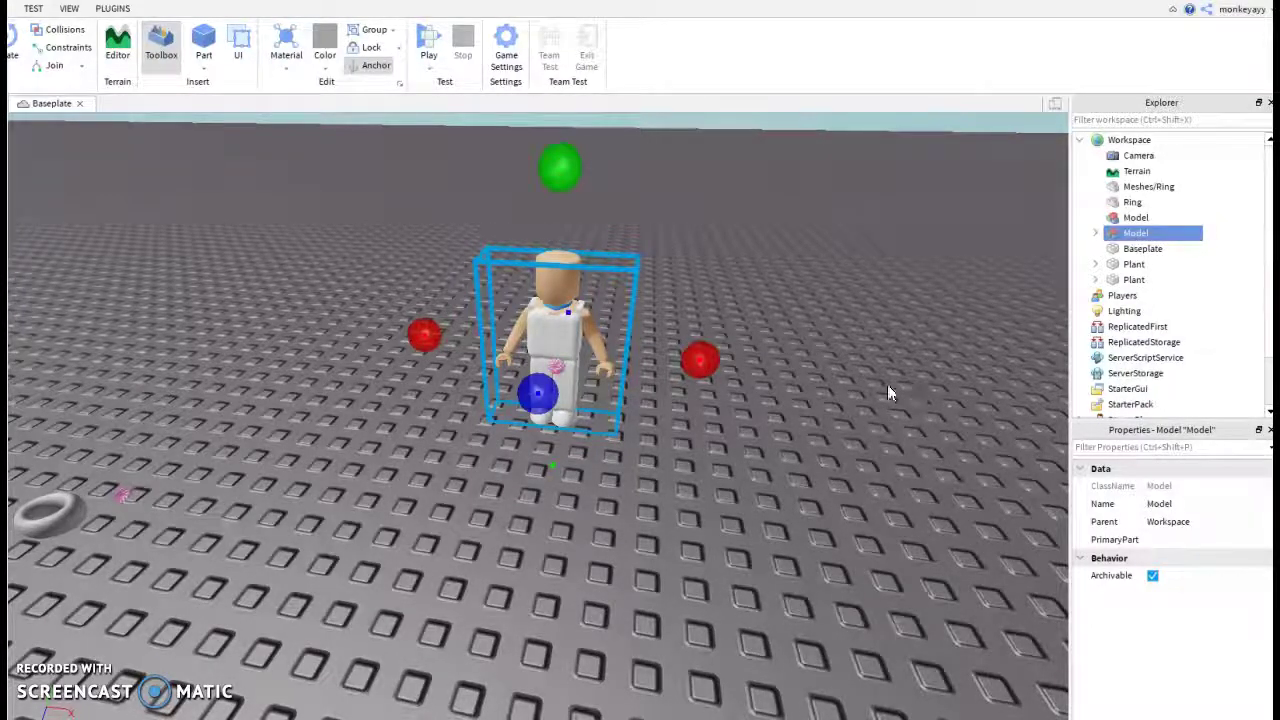
click(1130, 280)
click(1133, 264)
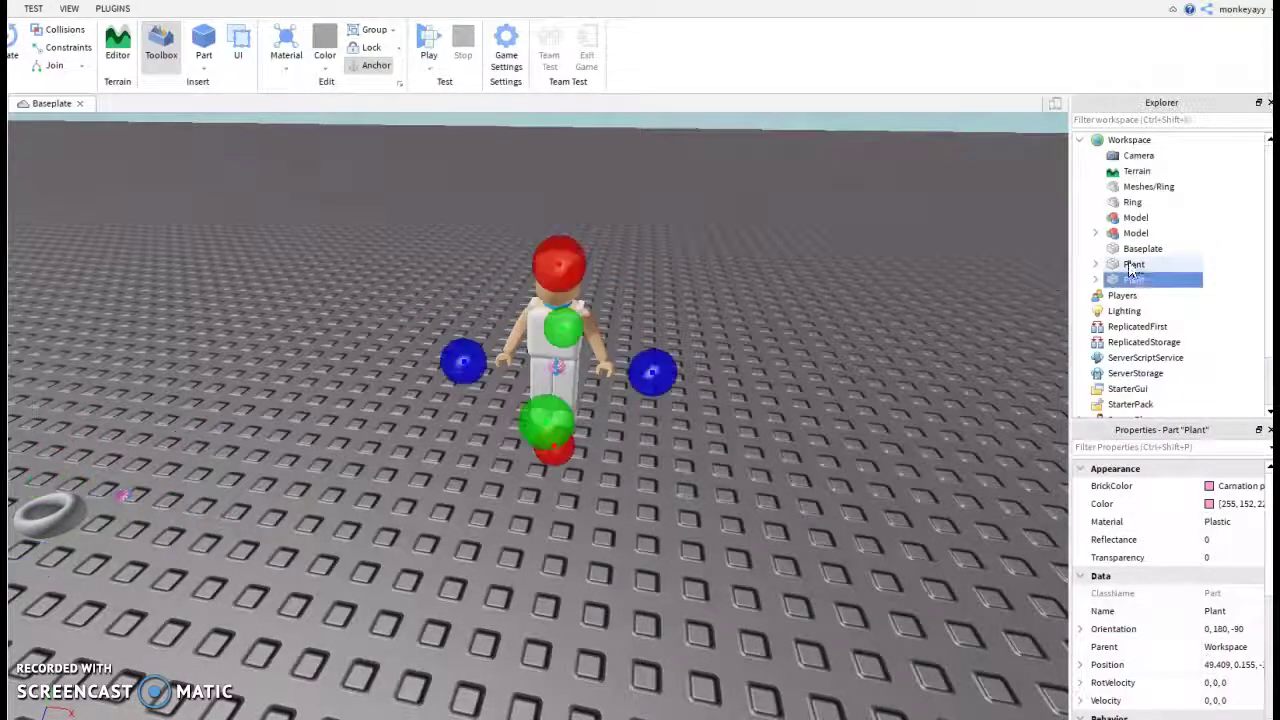
Step: Select the raised pink Plant in front of the character and shrink it from one side with the Model Resize handles
mouse_move(661, 372)
mouse_down()
mouse_move(794, 377)
mouse_move(648, 378)
mouse_up()
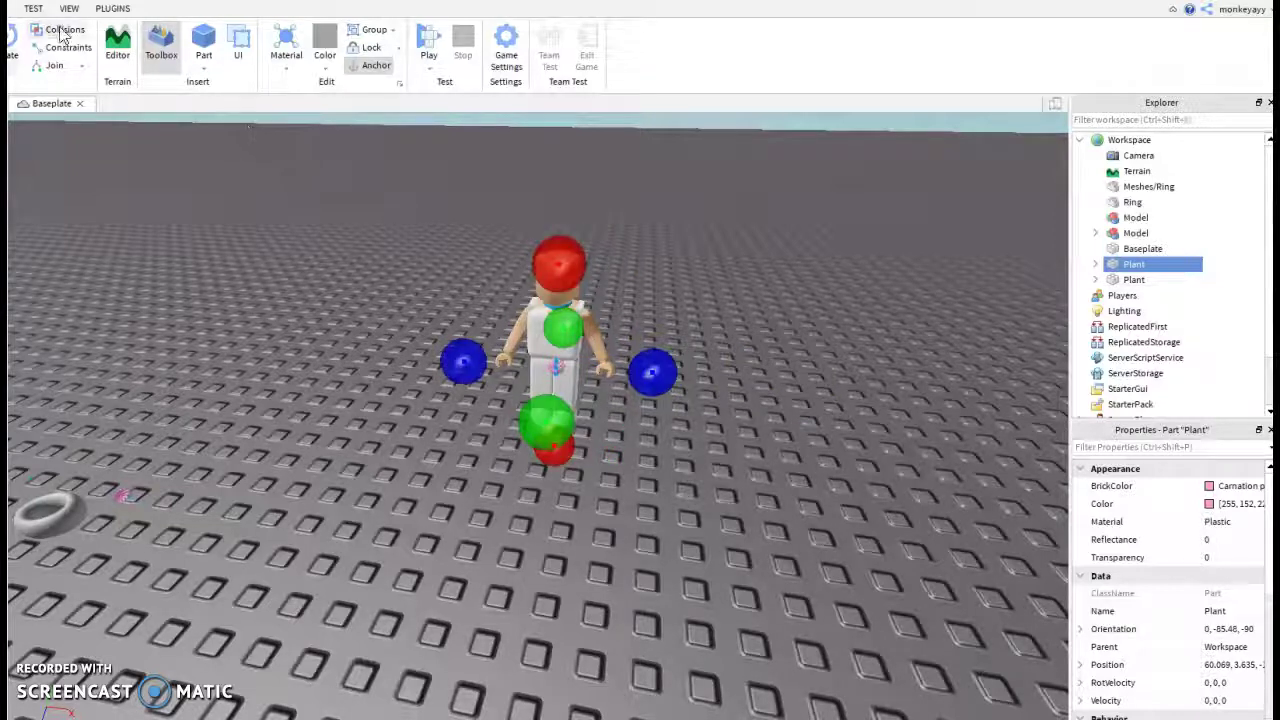
click(112, 8)
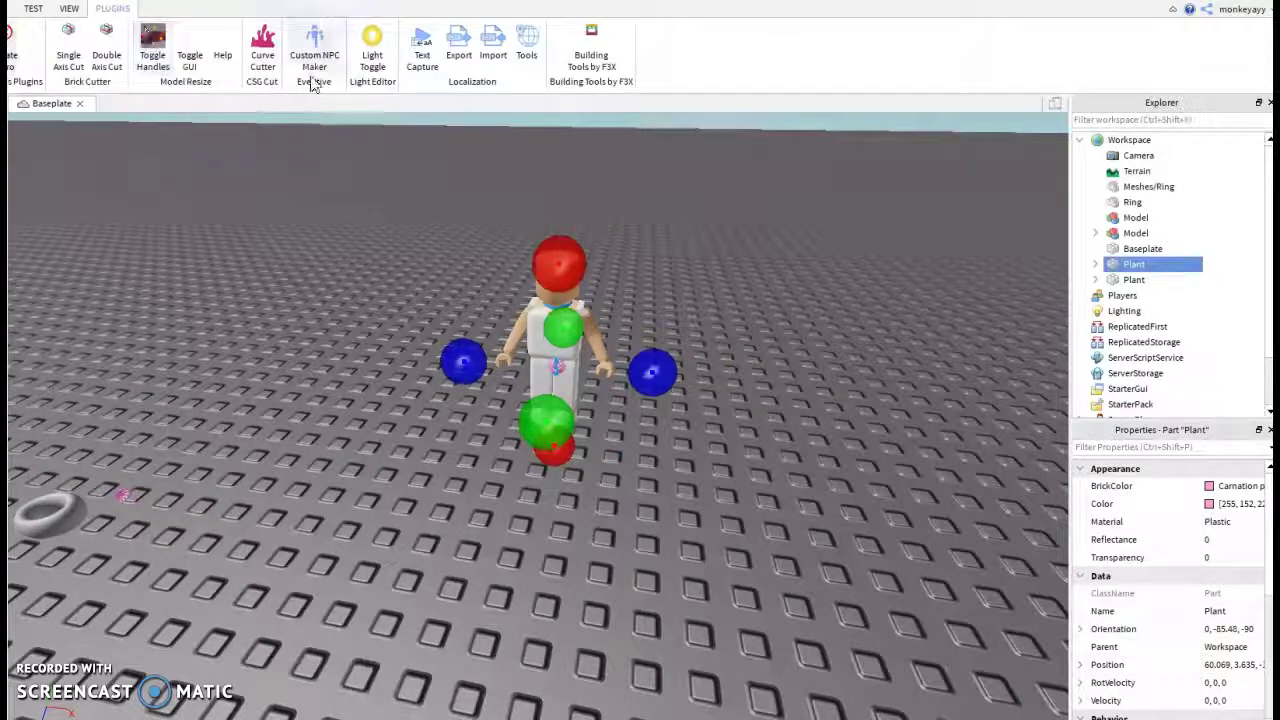
click(155, 45)
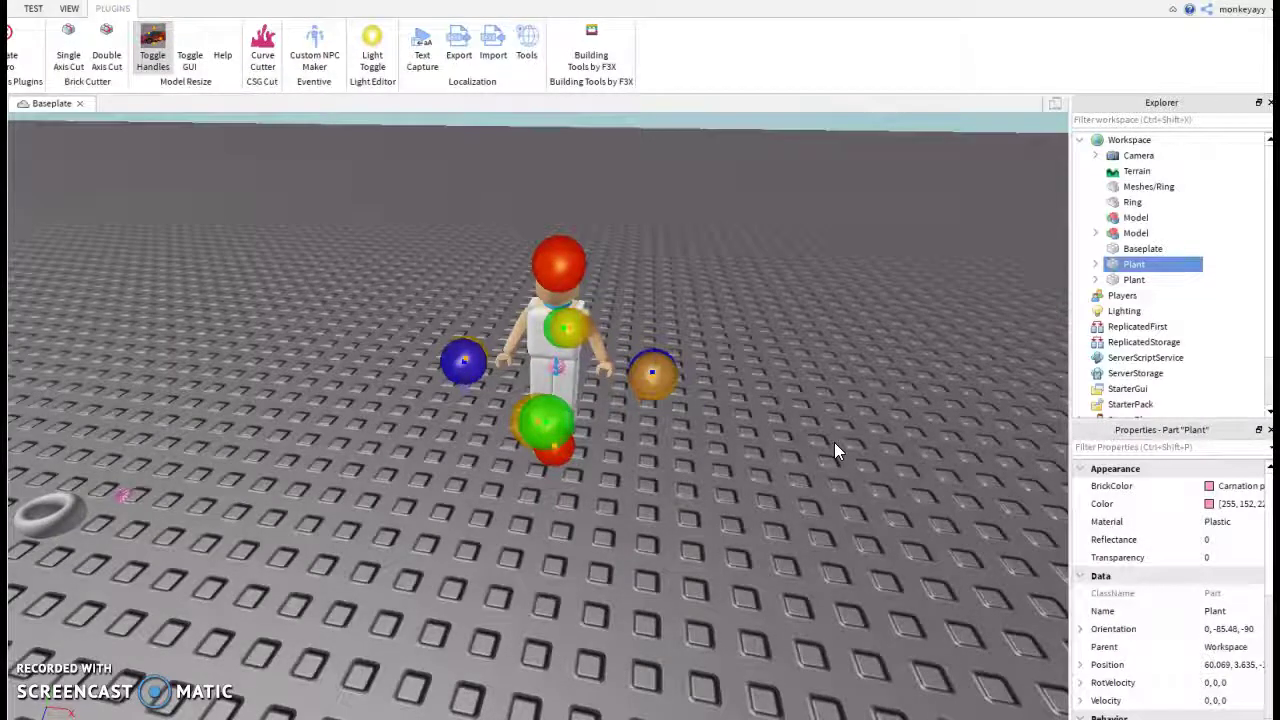
right_drag(658, 496, 672, 410)
drag(672, 410, 534, 502)
Step: Shrink the Plant further from above with the Model Resize handles, bringing its center to Y position 3.135
scroll(561, 505, up, 3)
right_drag(561, 505, 561, 505)
scroll(561, 505, down, 5)
scroll(561, 505, up, 5)
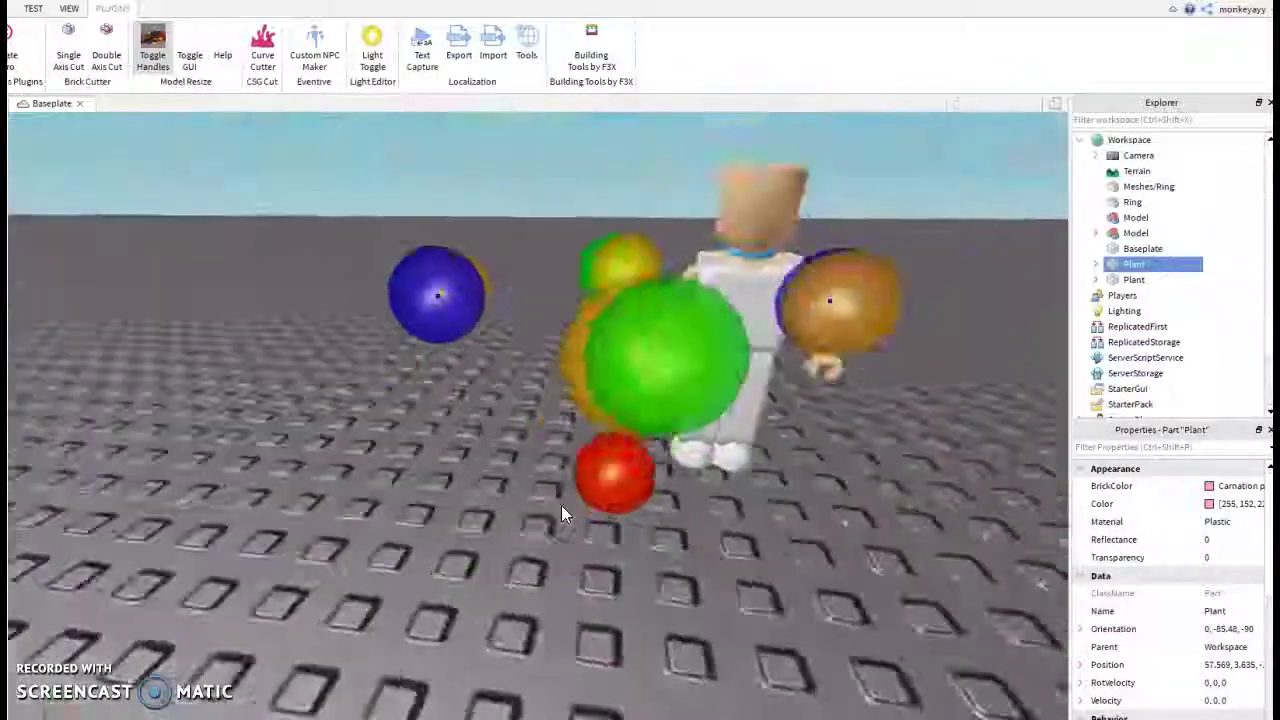
scroll(561, 505, up, 4)
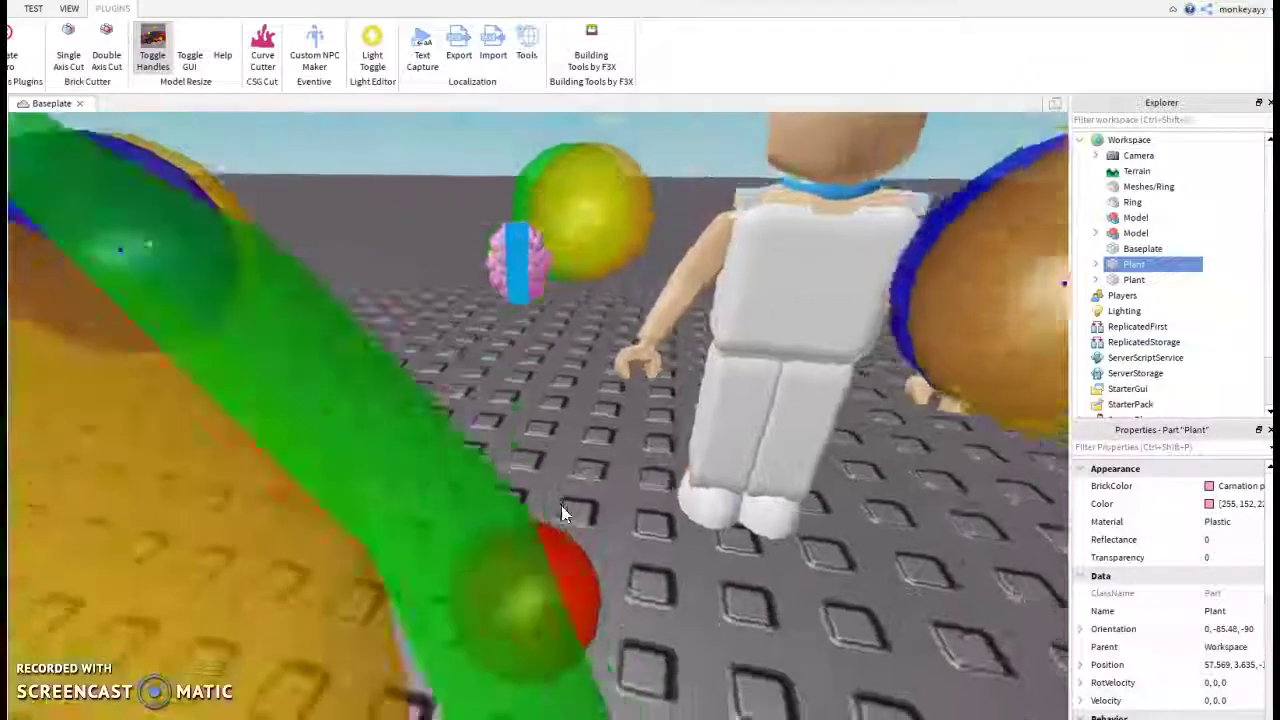
scroll(561, 505, down, 4)
drag(514, 150, 526, 234)
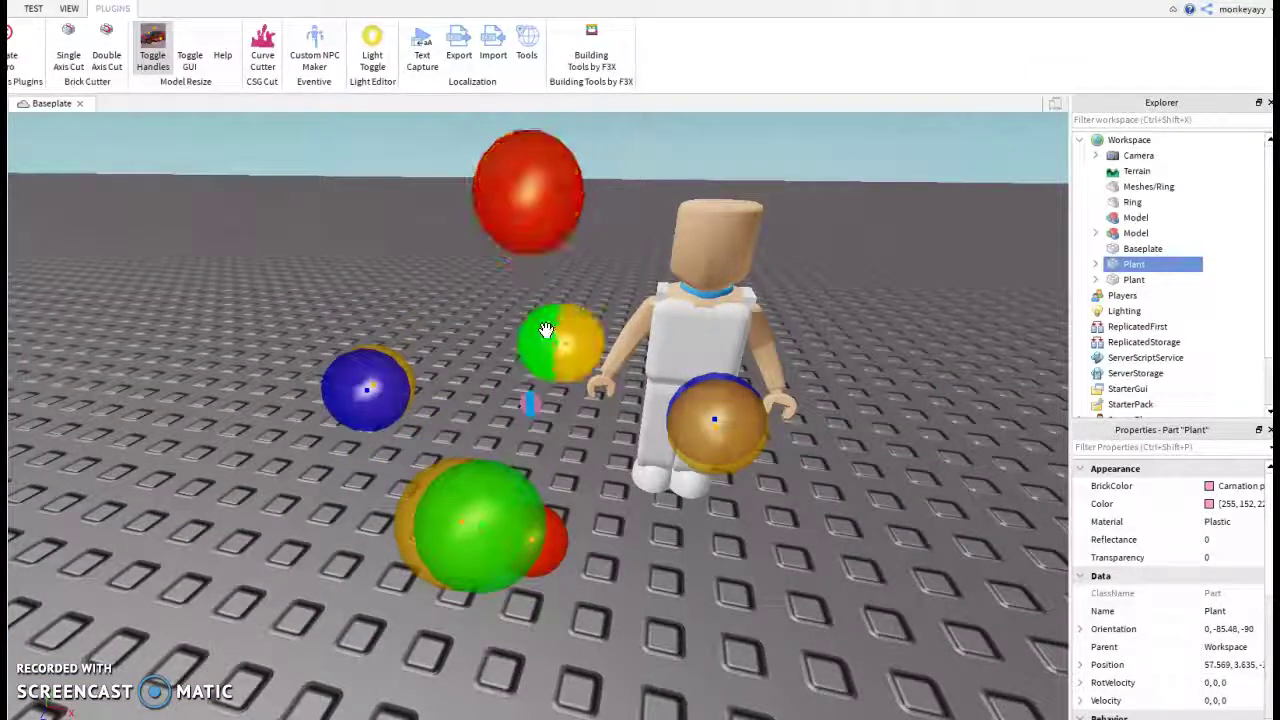
Step: Move the shrunken Plant to X position 59.299 and Y 3.465 in front of the chest, and turn off the resize handles
click(2, 8)
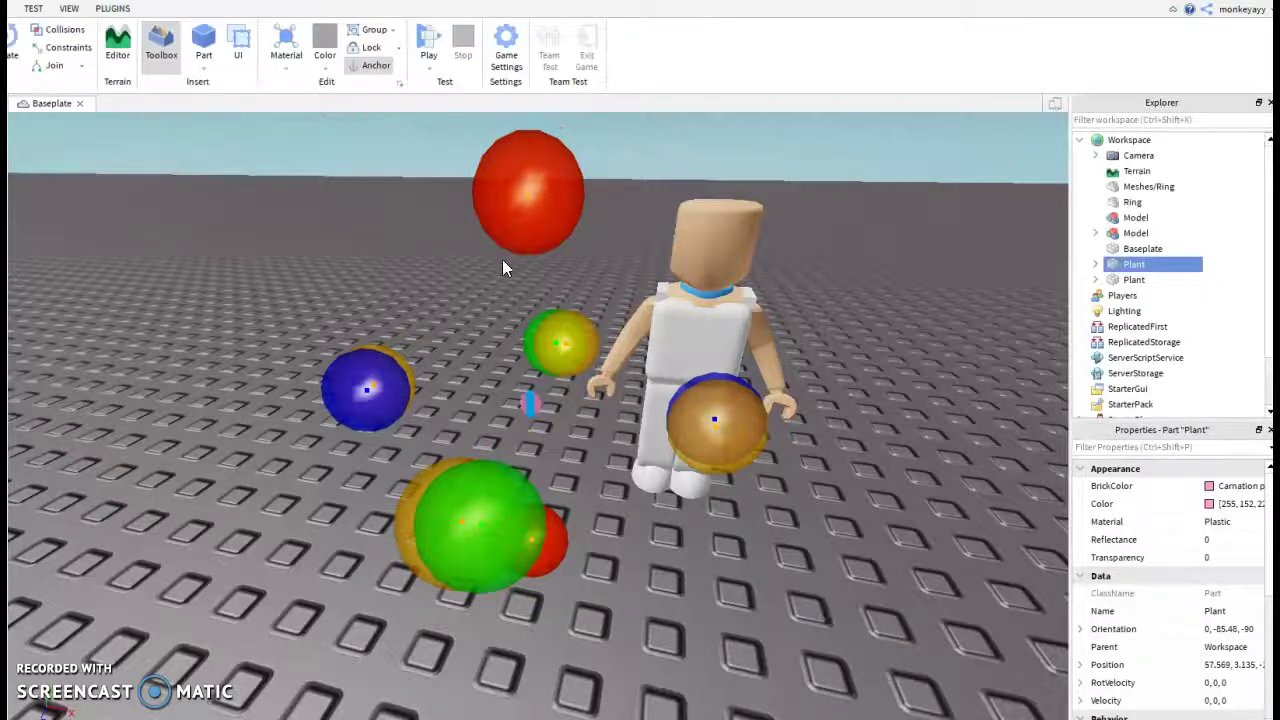
key(ctrl+2)
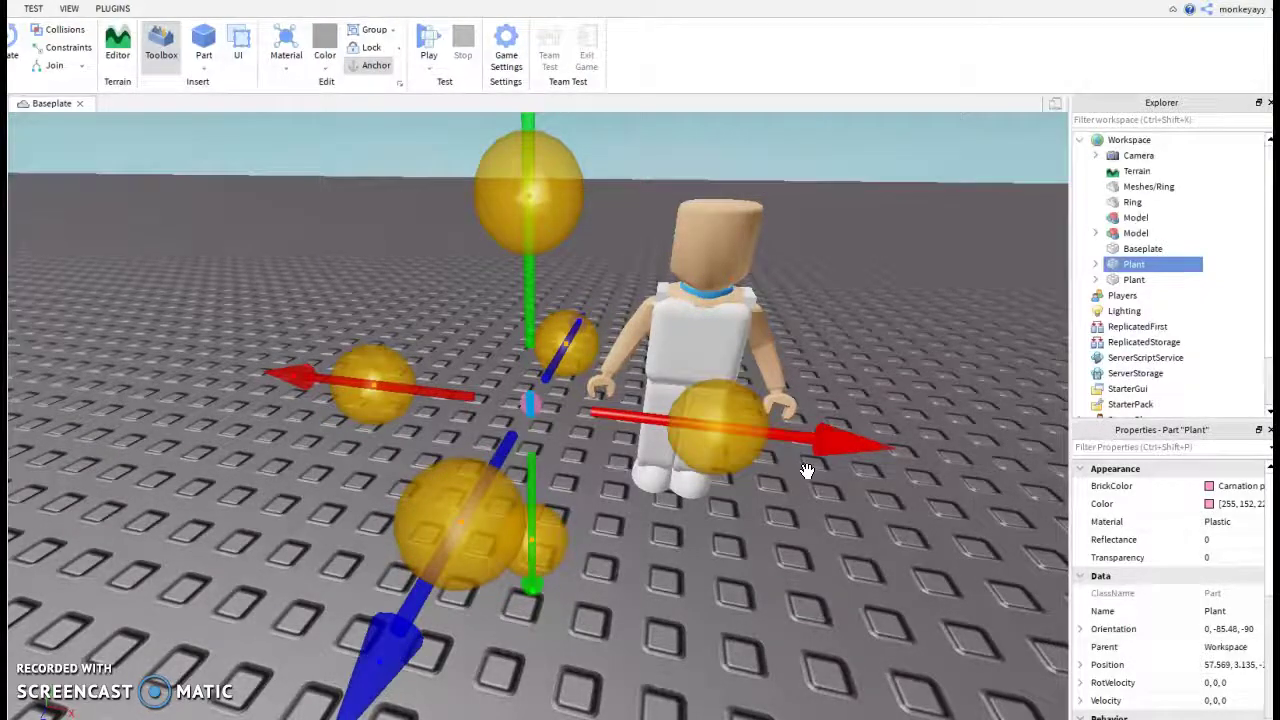
drag(870, 450, 1046, 469)
drag(714, 303, 702, 161)
click(112, 8)
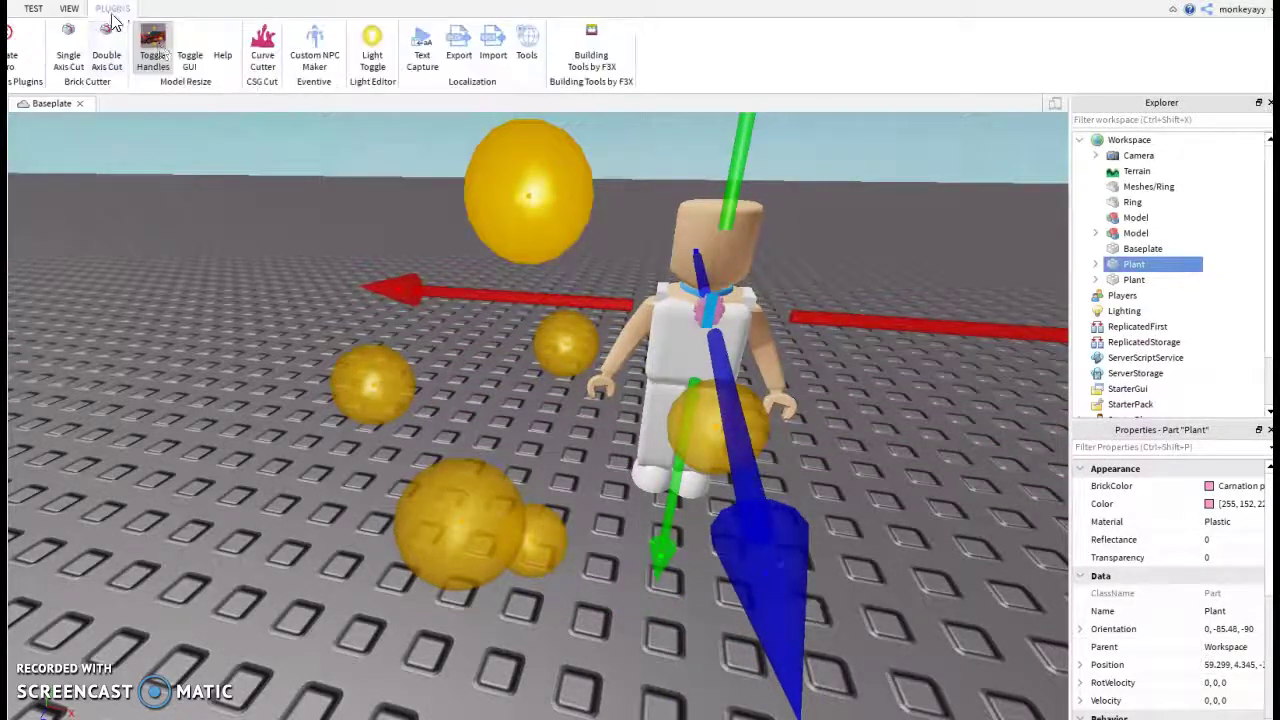
click(0, 8)
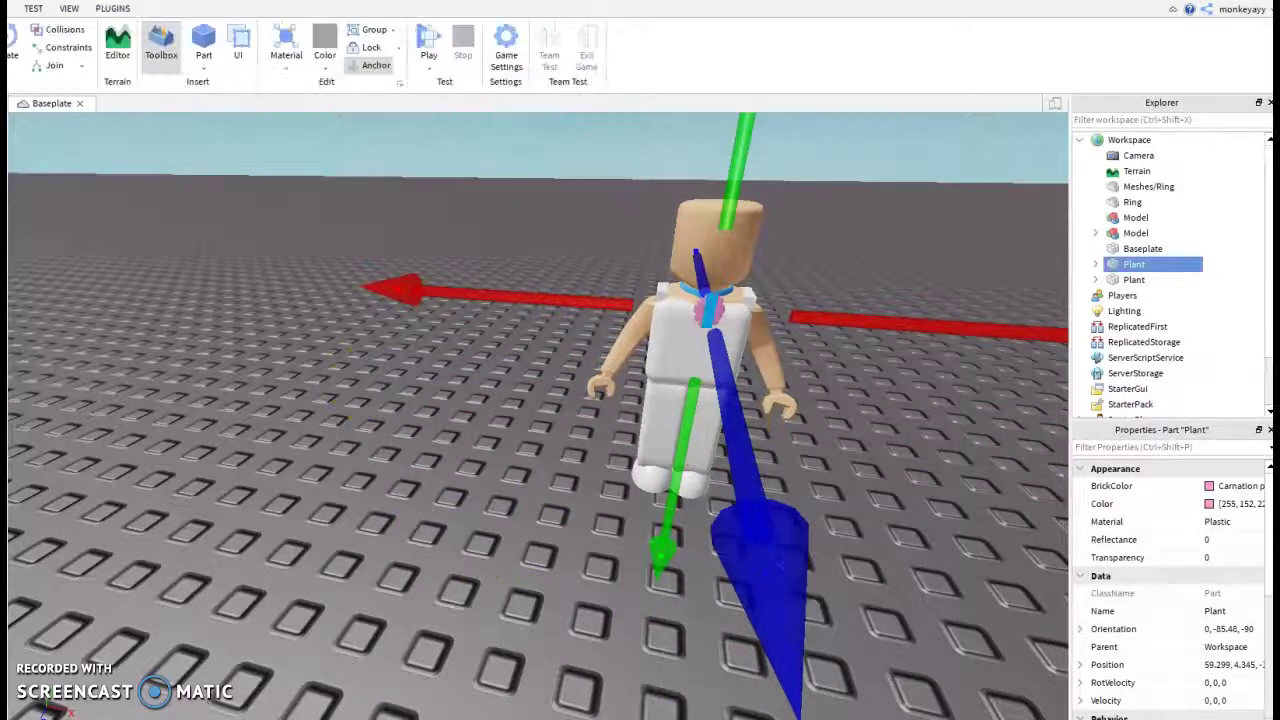
right_drag(834, 416, 817, 366)
drag(726, 310, 740, 560)
Step: Reposition the Plant in front of the neck ring at X position 59.599 and Y 3.915
scroll(900, 390, down, 5)
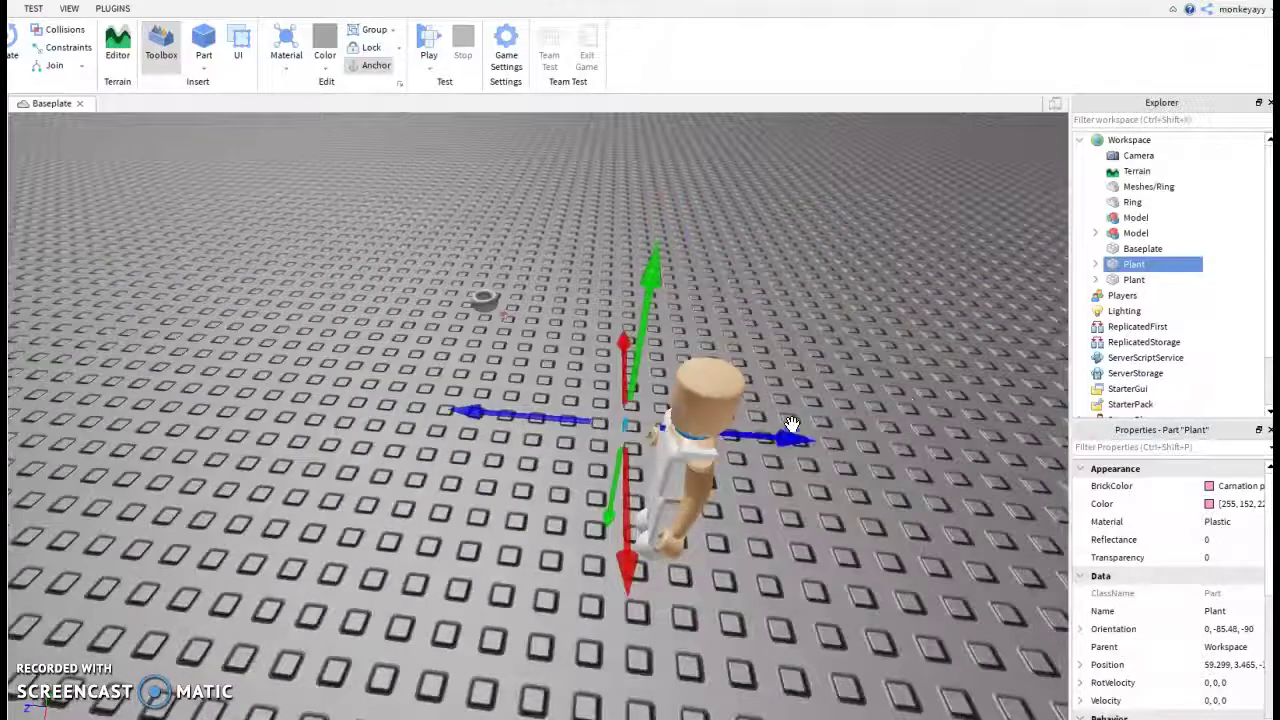
key(f)
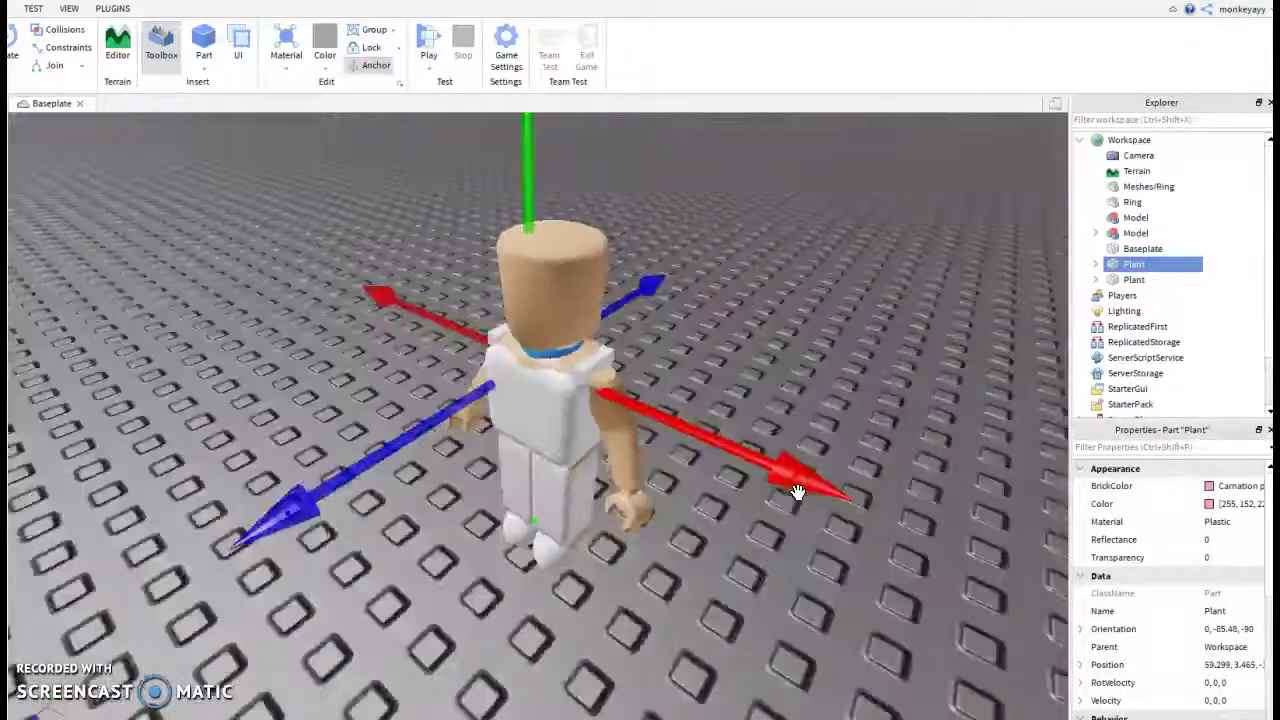
scroll(797, 492, down, 5)
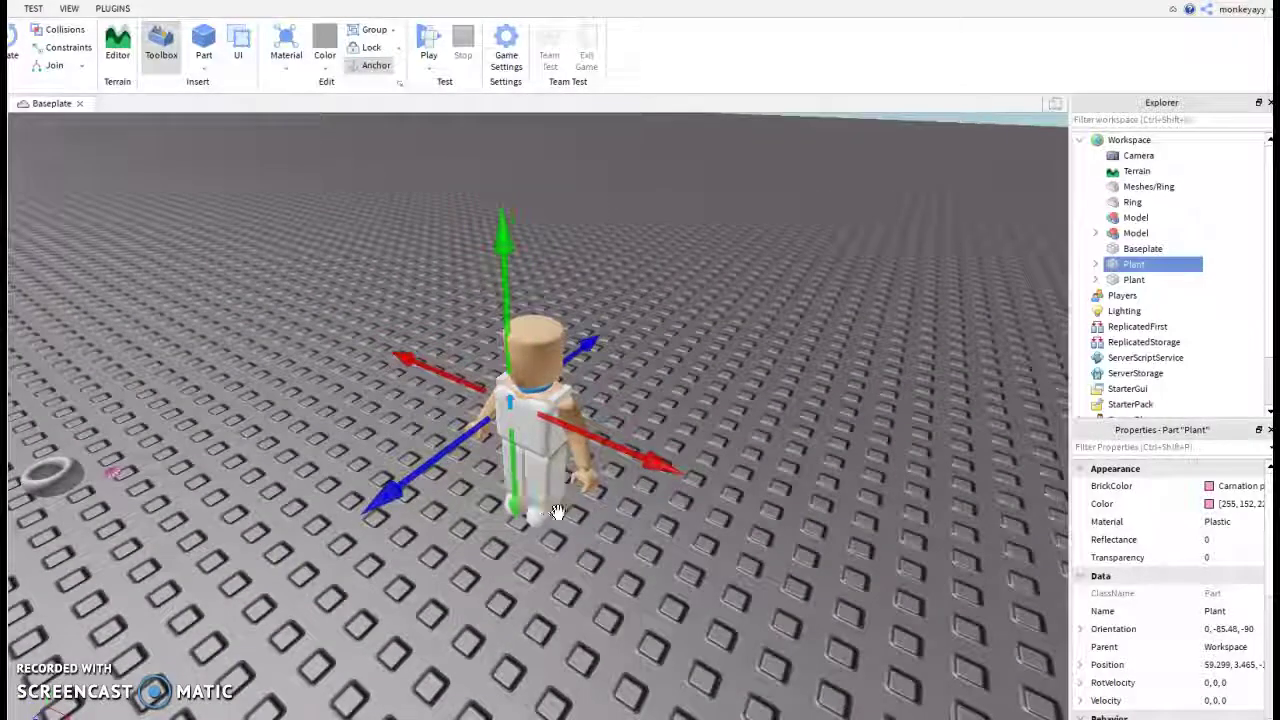
scroll(557, 512, up, 5)
right_drag(557, 512, 560, 514)
scroll(560, 514, down, 2)
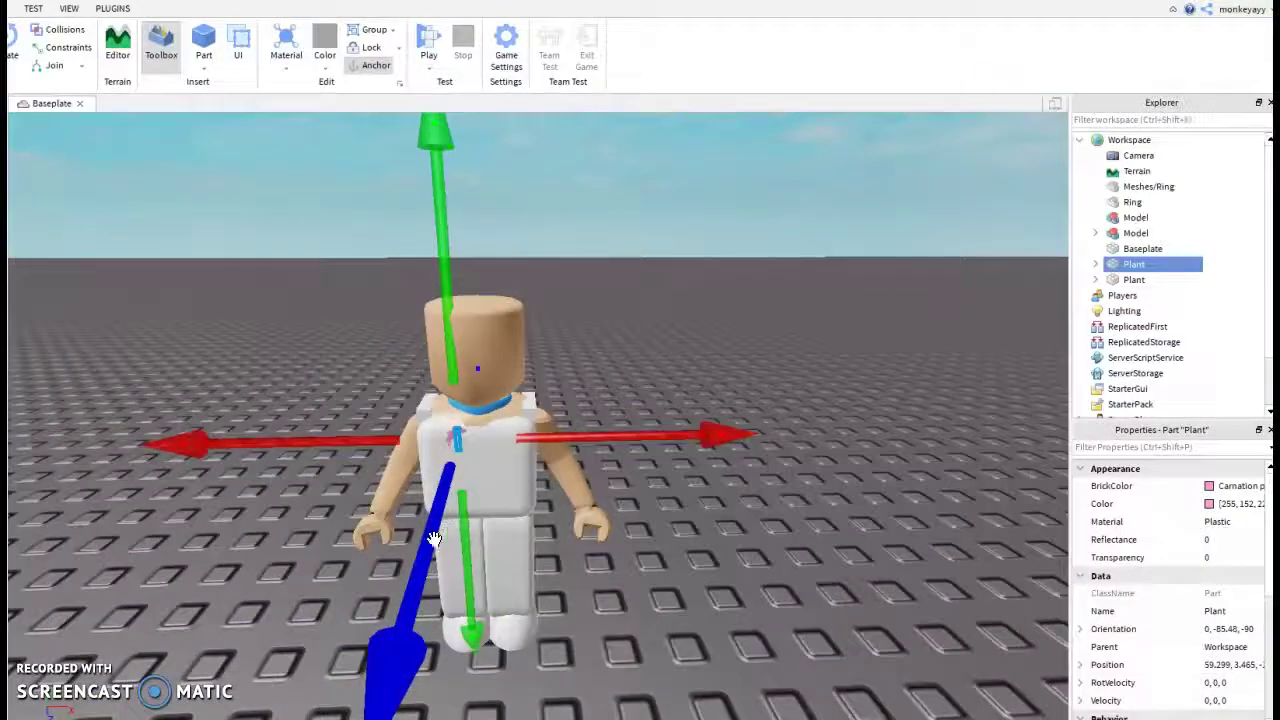
drag(425, 555, 400, 574)
drag(619, 448, 644, 446)
drag(510, 375, 586, 406)
Step: Push the Plant back toward the neck ring and check its placement from several angles
scroll(683, 470, up, 5)
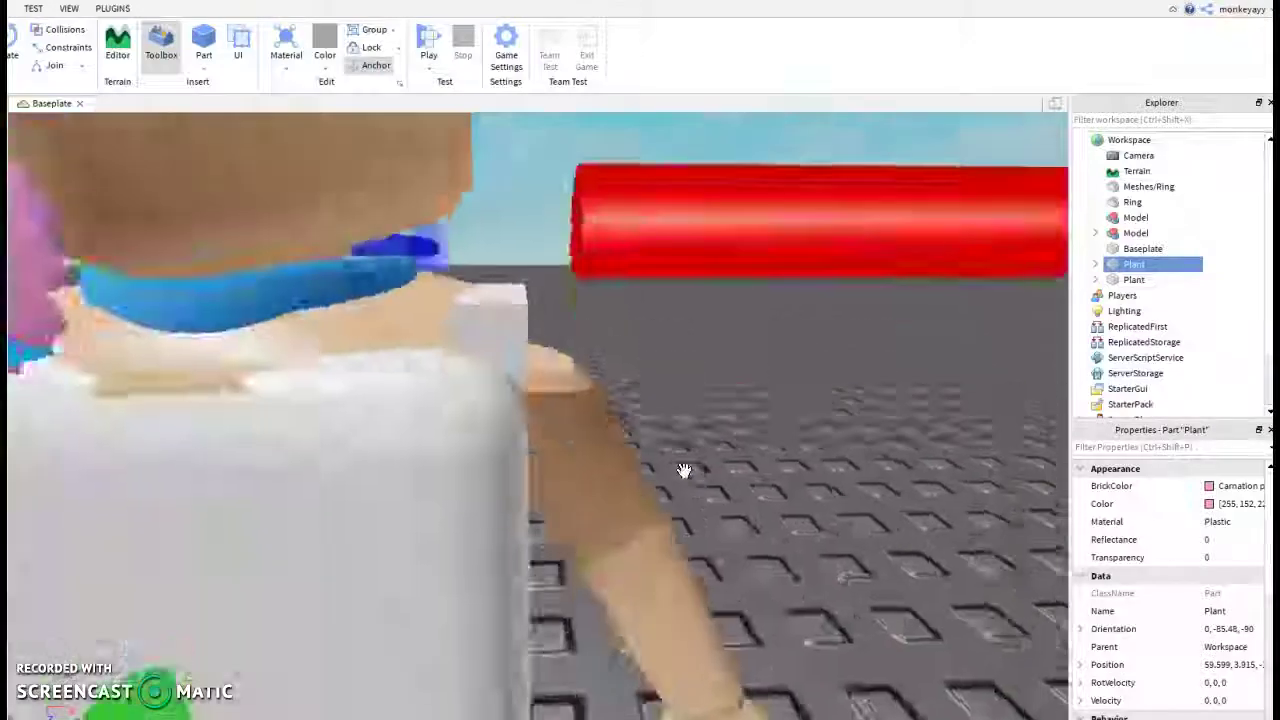
right_drag(684, 470, 687, 477)
drag(585, 251, 682, 272)
scroll(655, 313, down, 2)
right_drag(656, 313, 661, 318)
scroll(662, 315, down, 4)
scroll(660, 315, up, 4)
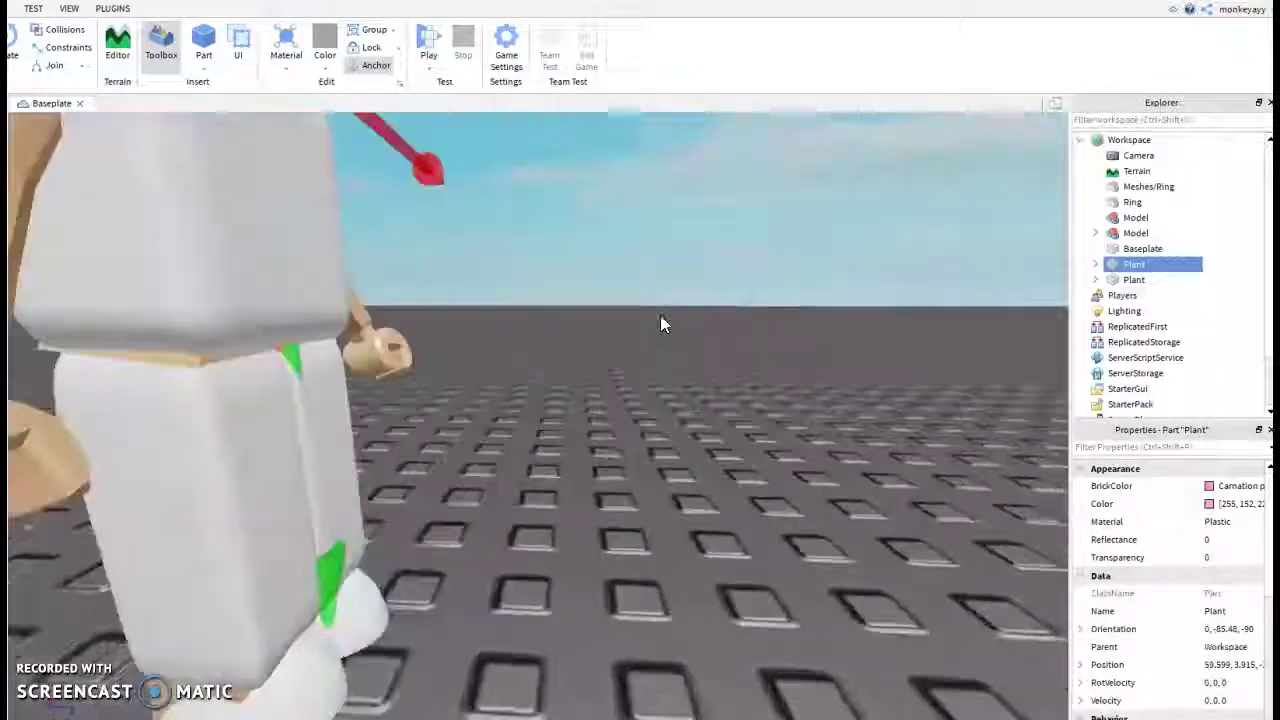
scroll(661, 318, down, 5)
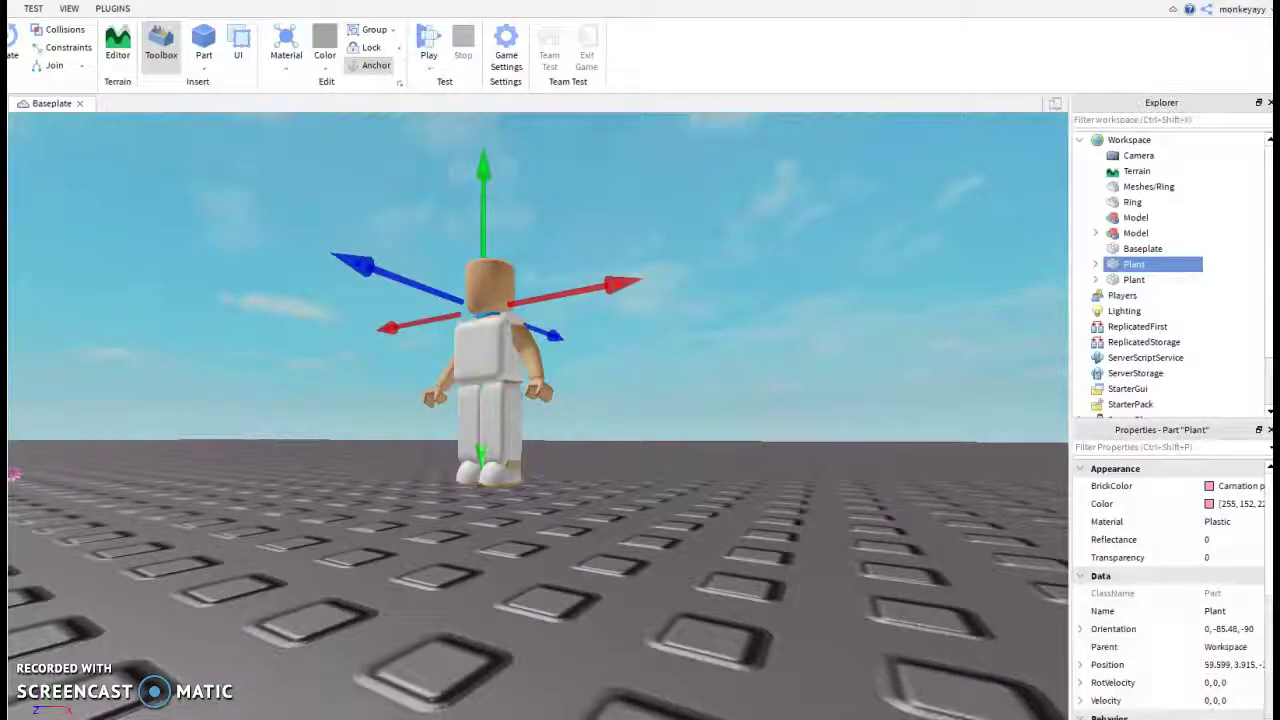
click(3, 8)
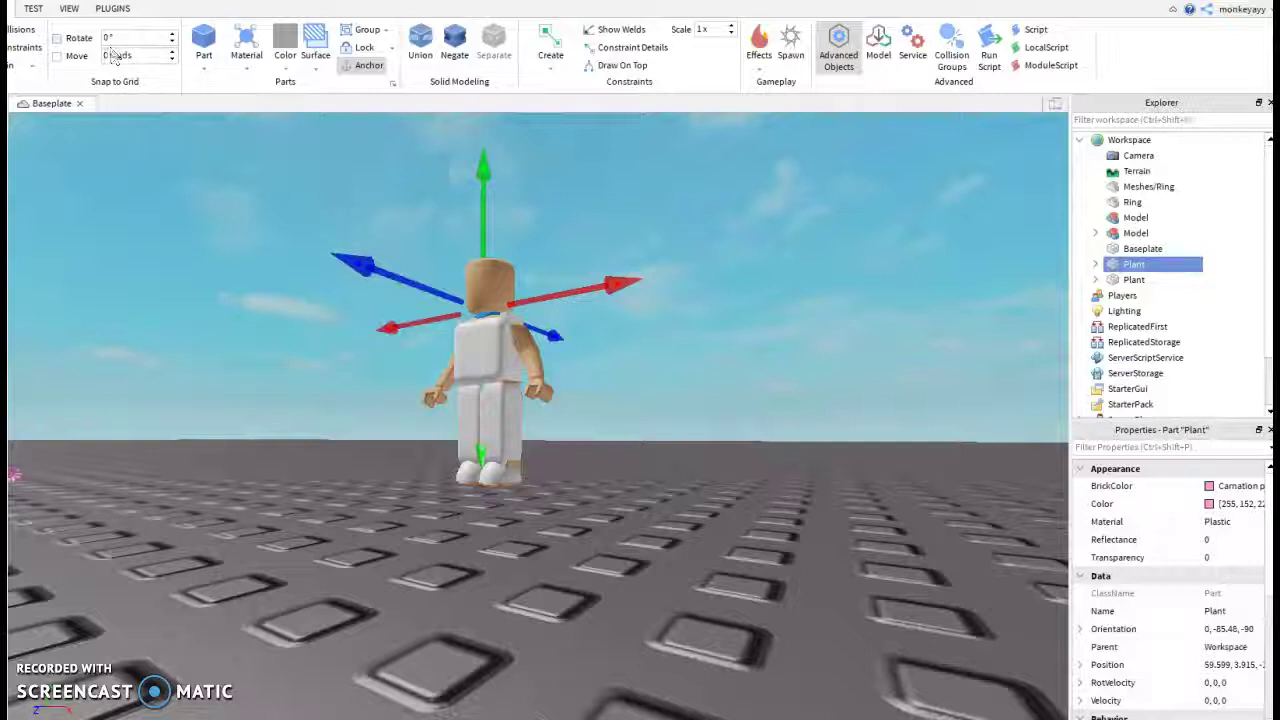
click(2, 8)
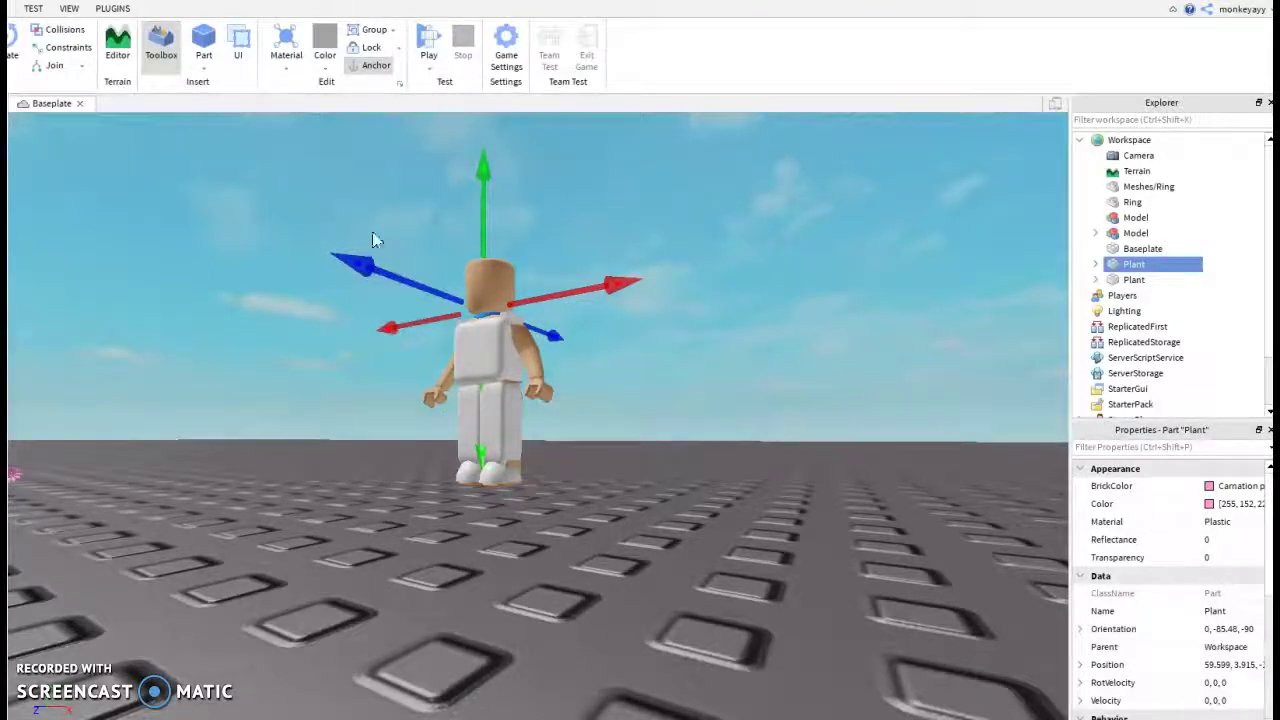
right_drag(698, 394, 698, 394)
key(super)
click(701, 569)
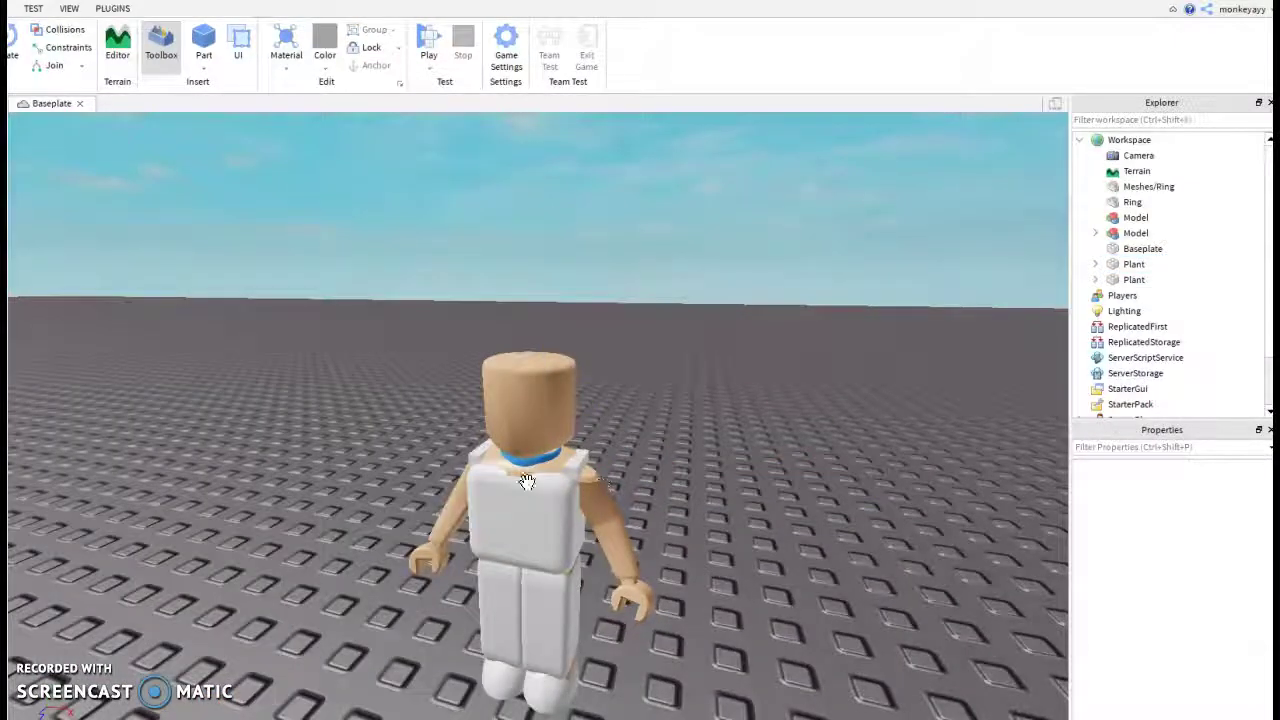
Step: Reselect the Plant at the neck and shrink it from above with the Model Resize handles
click(1134, 265)
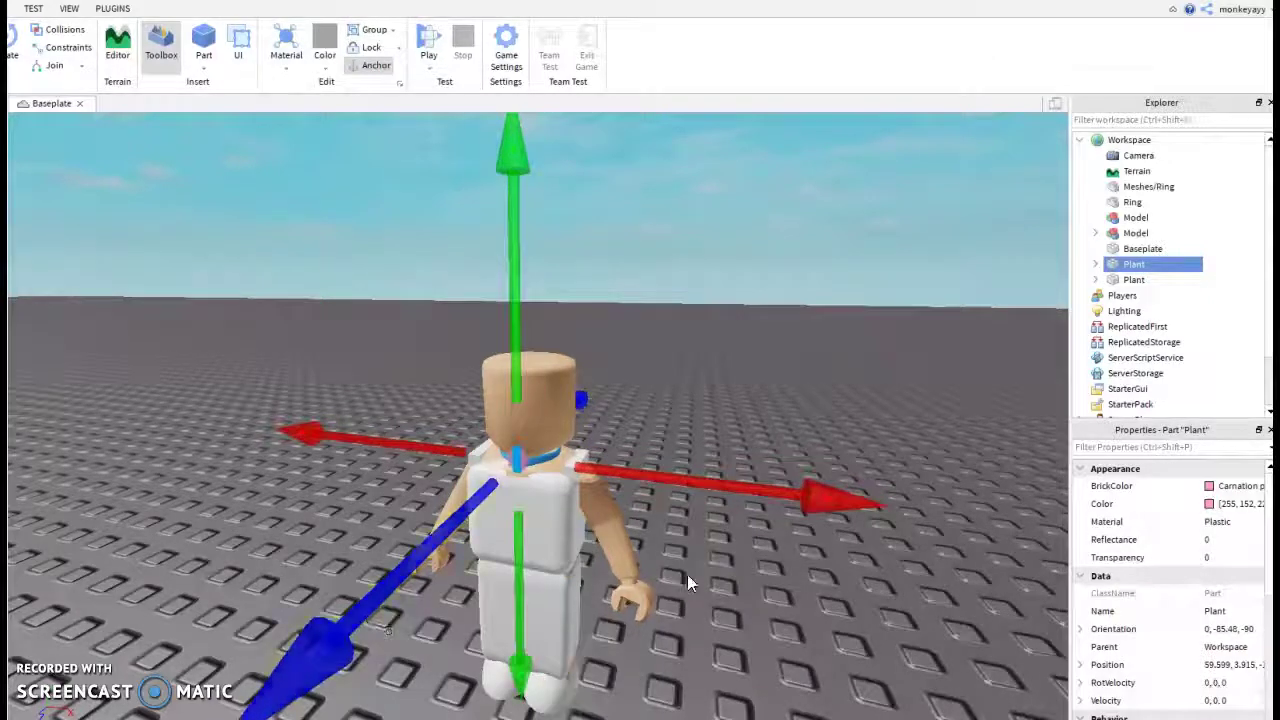
scroll(687, 574, up, 8)
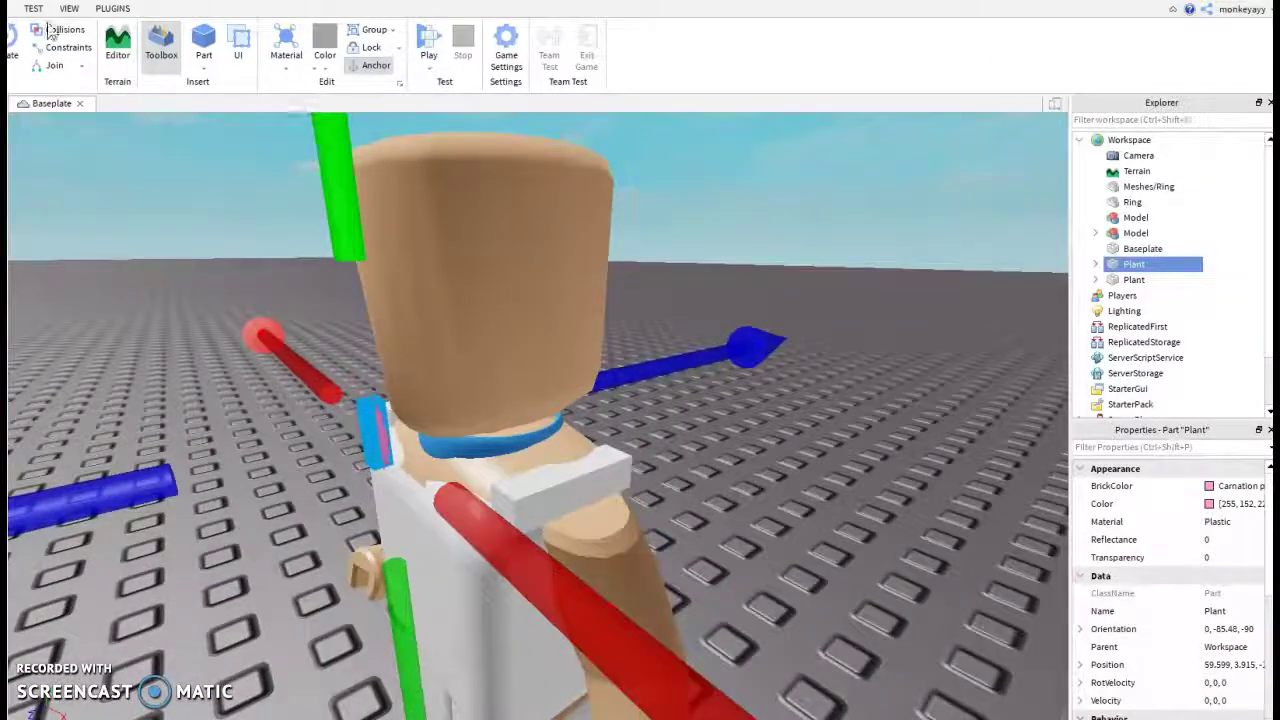
click(112, 8)
click(153, 45)
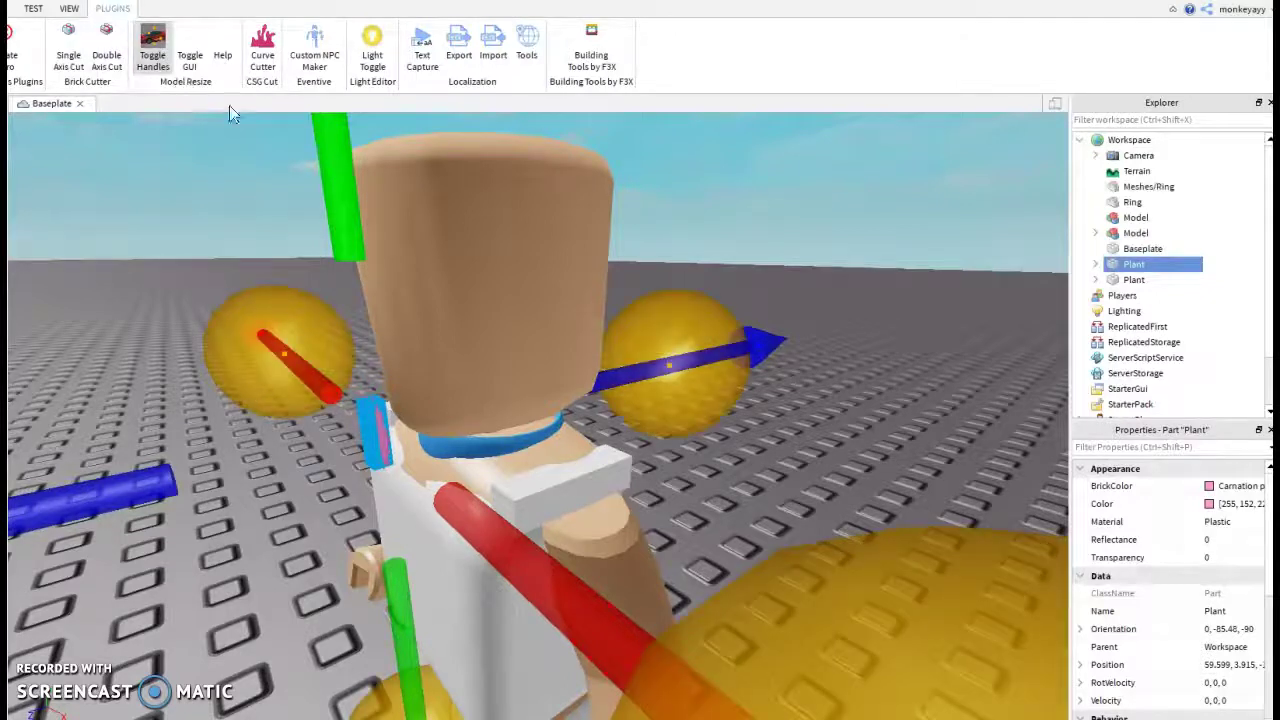
scroll(757, 472, down, 3)
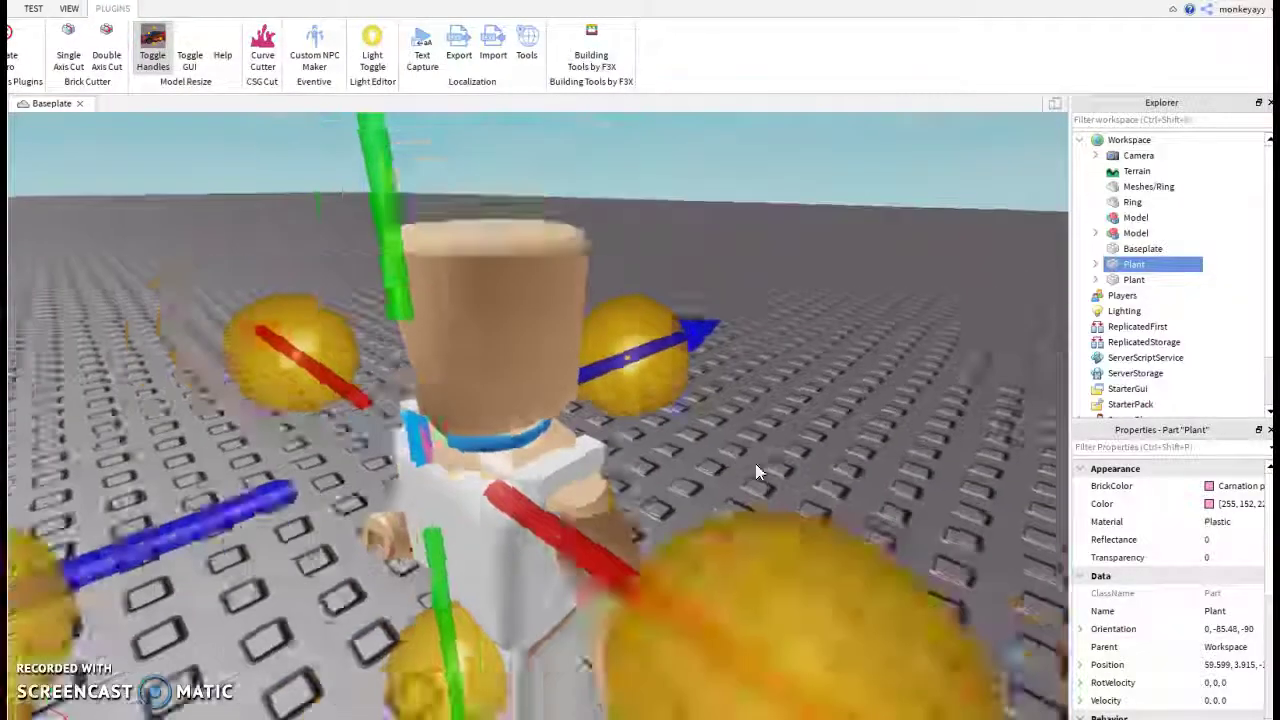
scroll(757, 472, down, 3)
drag(526, 277, 523, 294)
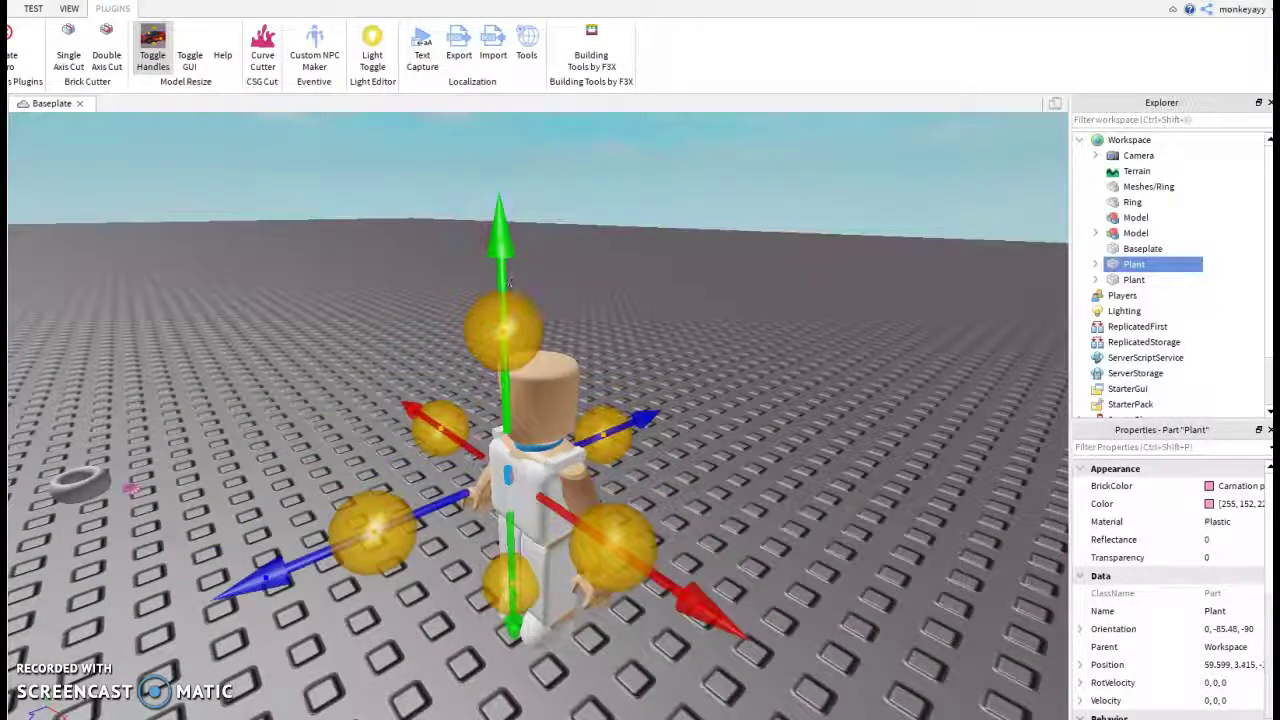
Step: Shrink the Plant once more from above, bringing its center to Y position 2.915, and activate the Move tool
click(8, 9)
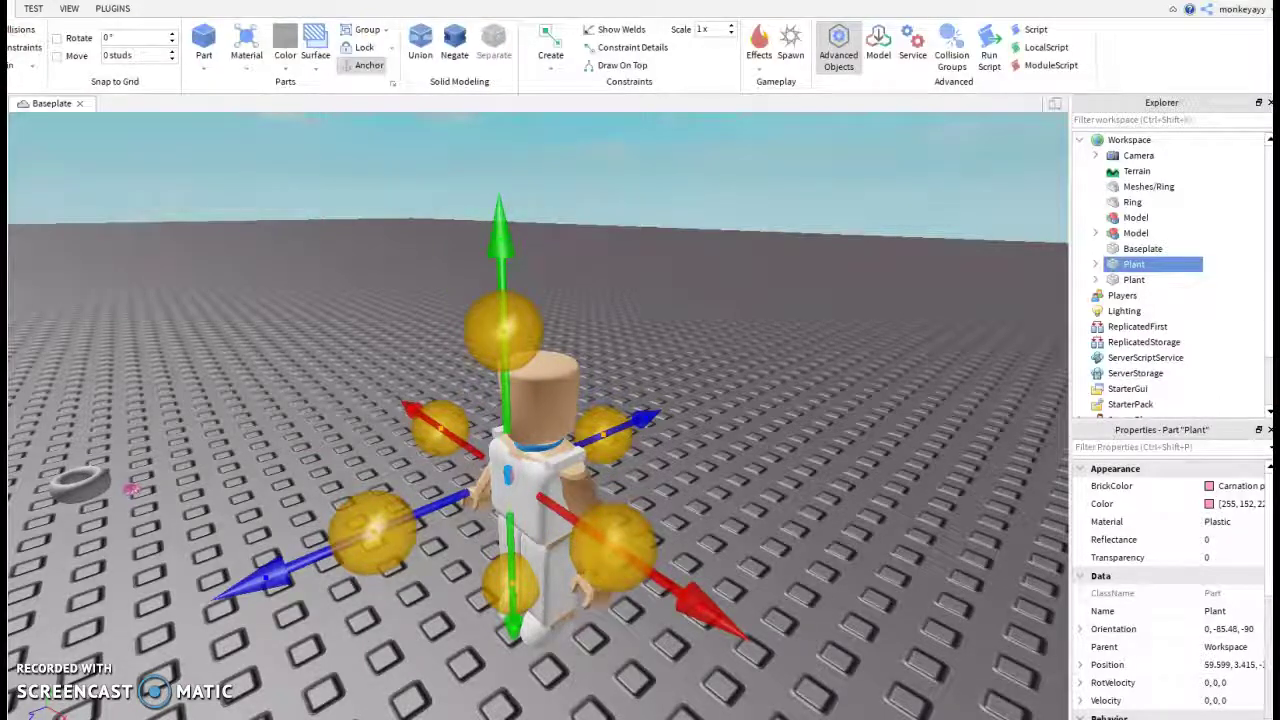
click(8, 40)
drag(508, 345, 528, 402)
right_drag(694, 488, 703, 486)
scroll(703, 486, up, 5)
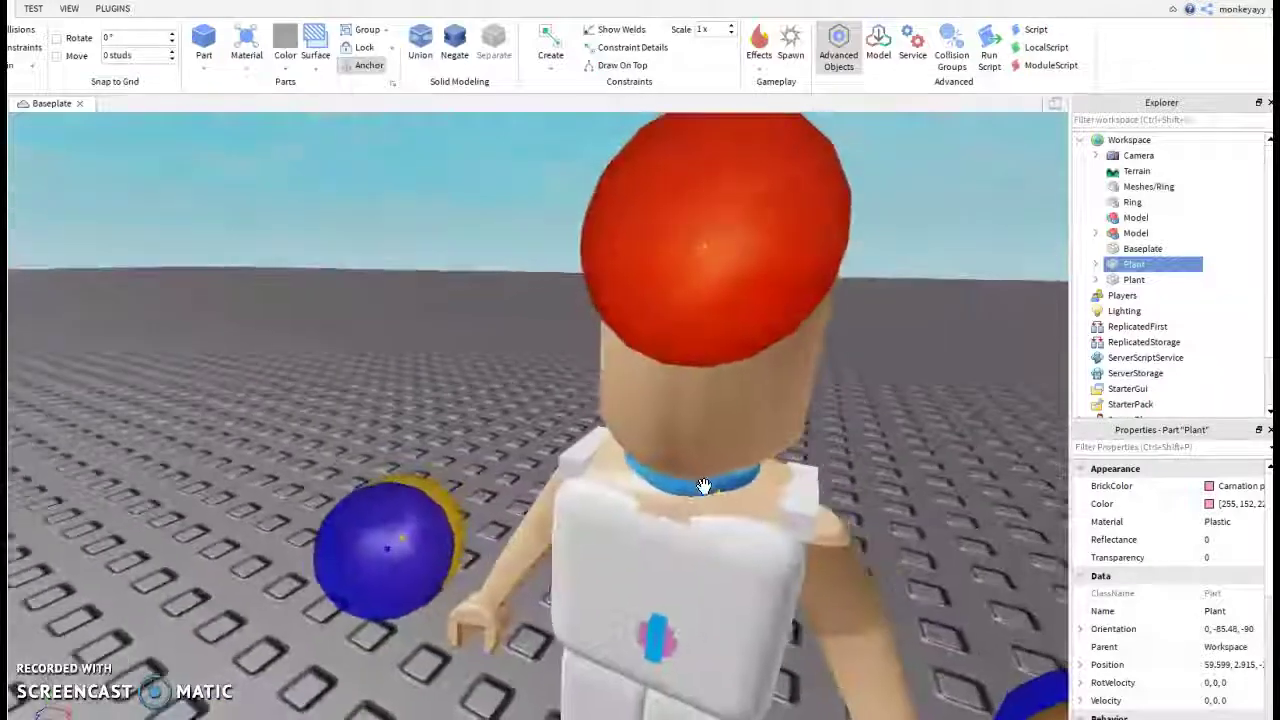
click(33, 9)
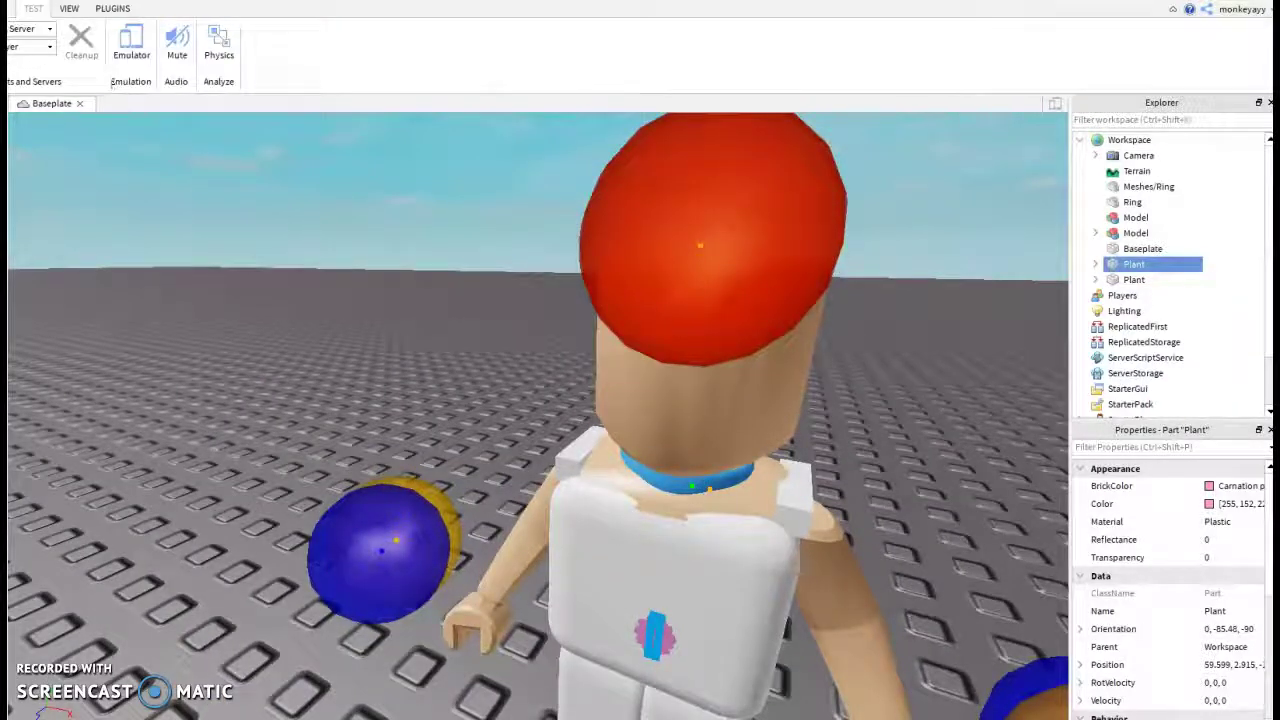
click(0, 9)
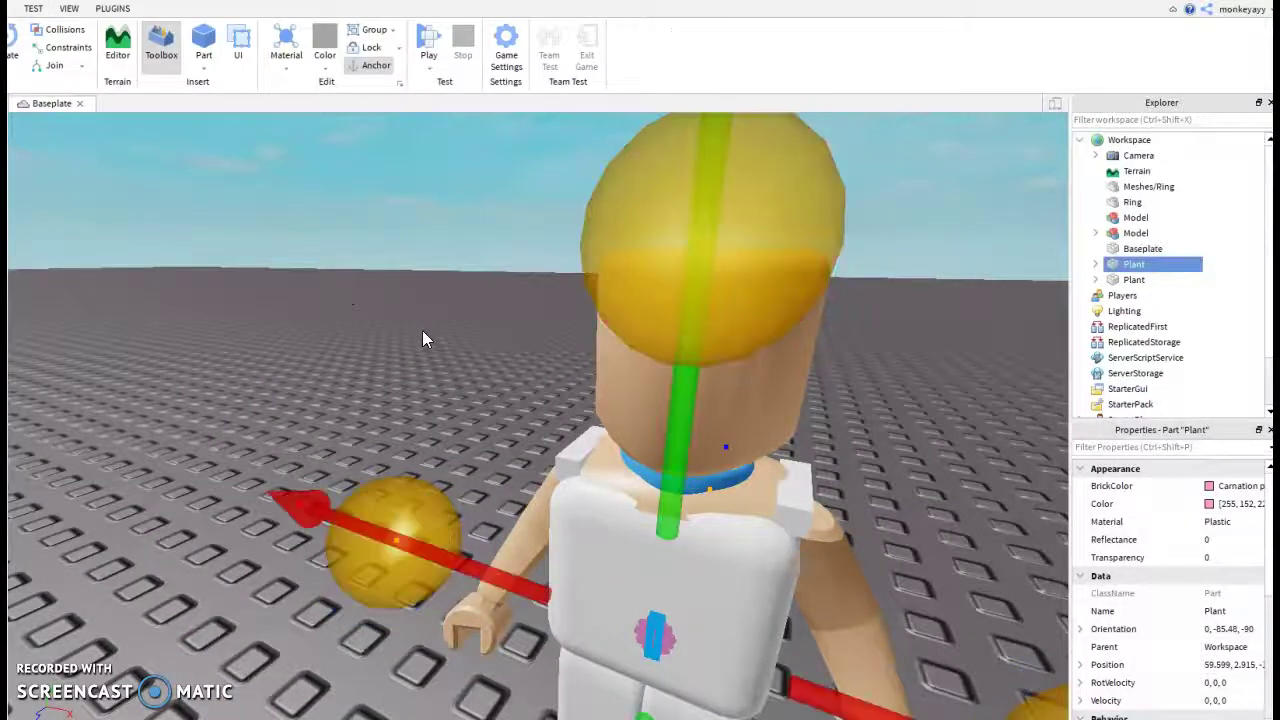
drag(671, 437, 708, 385)
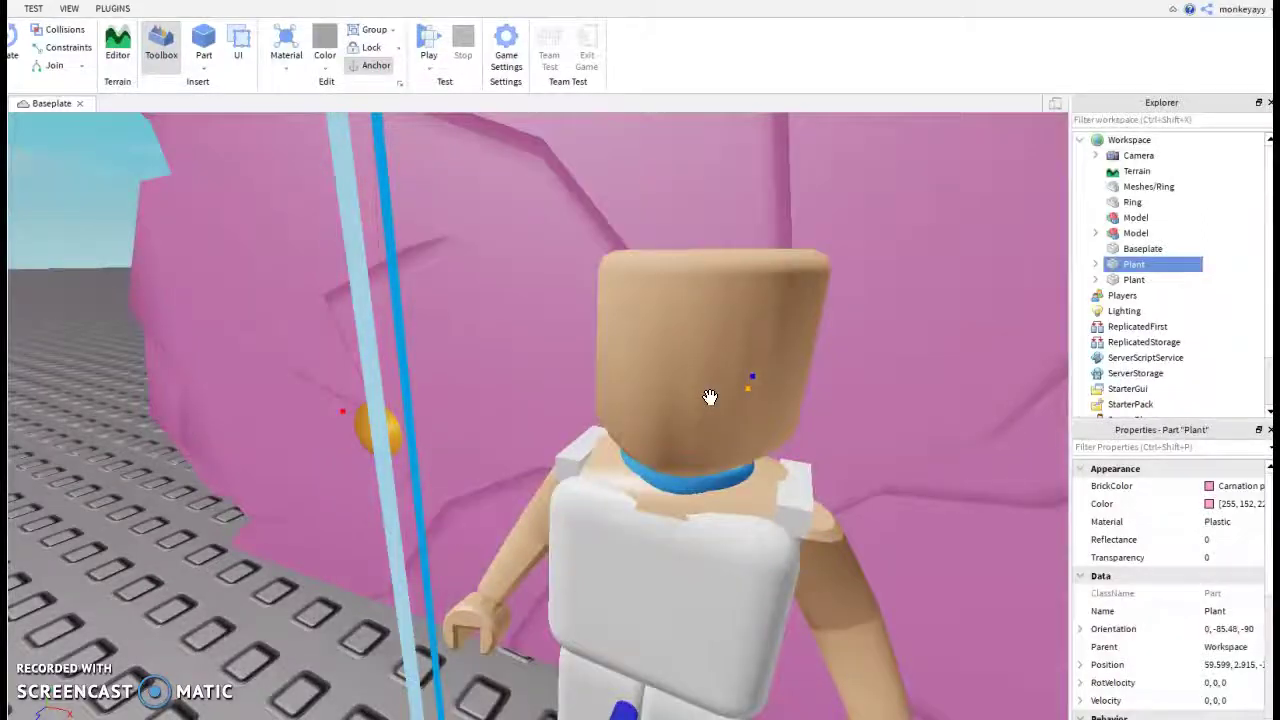
key(ctrl+z)
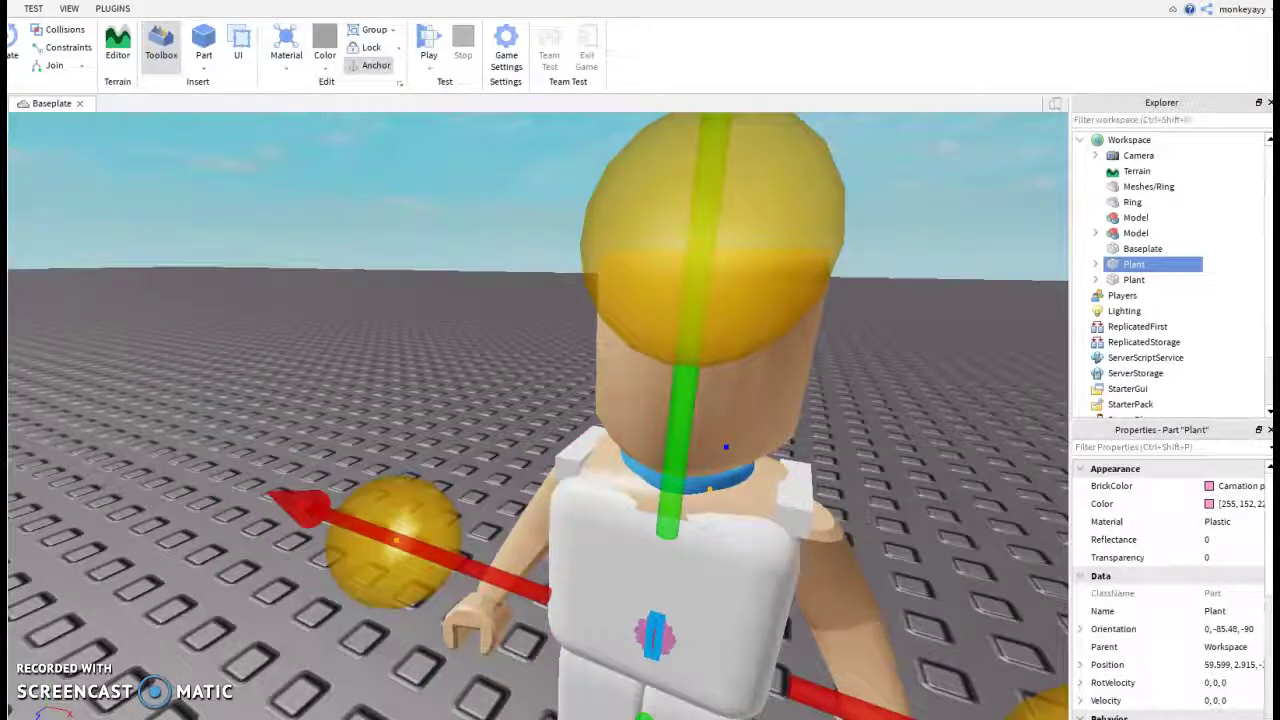
scroll(53, 25, down, 1)
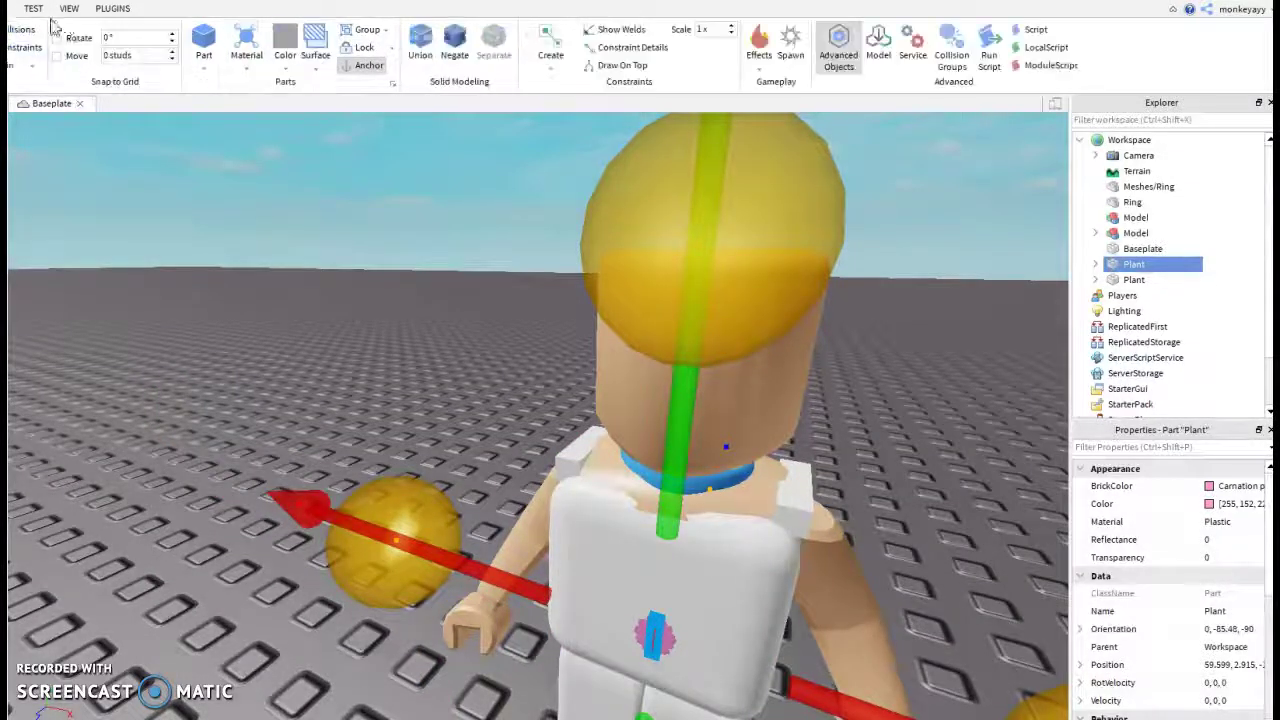
Step: Turn off the Model Resize handles and raise the Plant to Y position 3.945 at the front of the neck ring
click(118, 8)
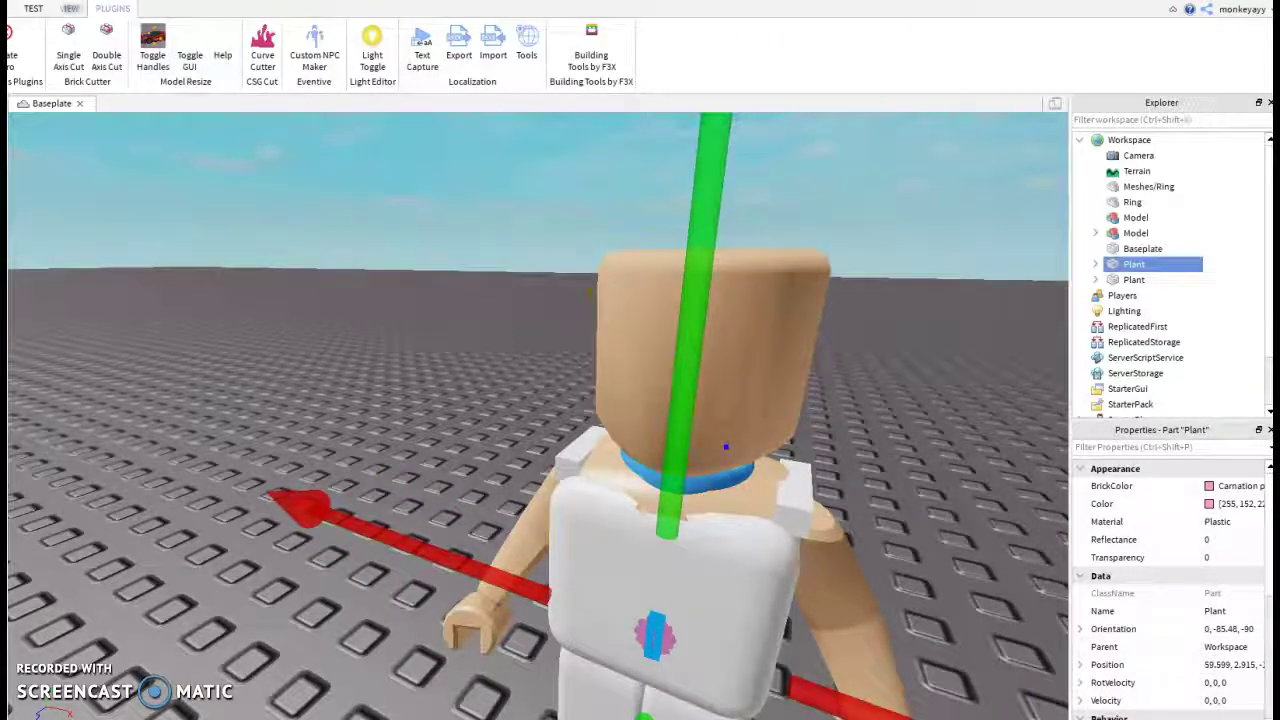
drag(712, 242, 729, 97)
scroll(698, 246, down, 5)
drag(572, 331, 572, 300)
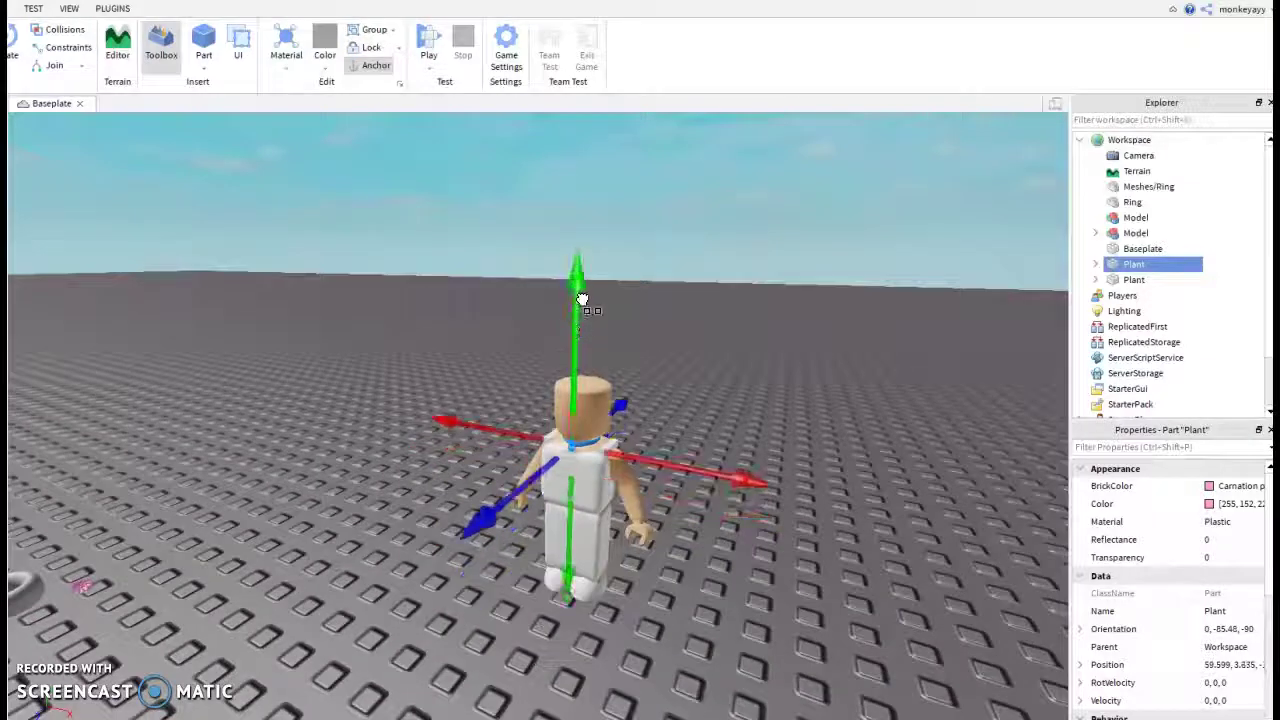
scroll(666, 506, up, 3)
right_drag(674, 510, 682, 504)
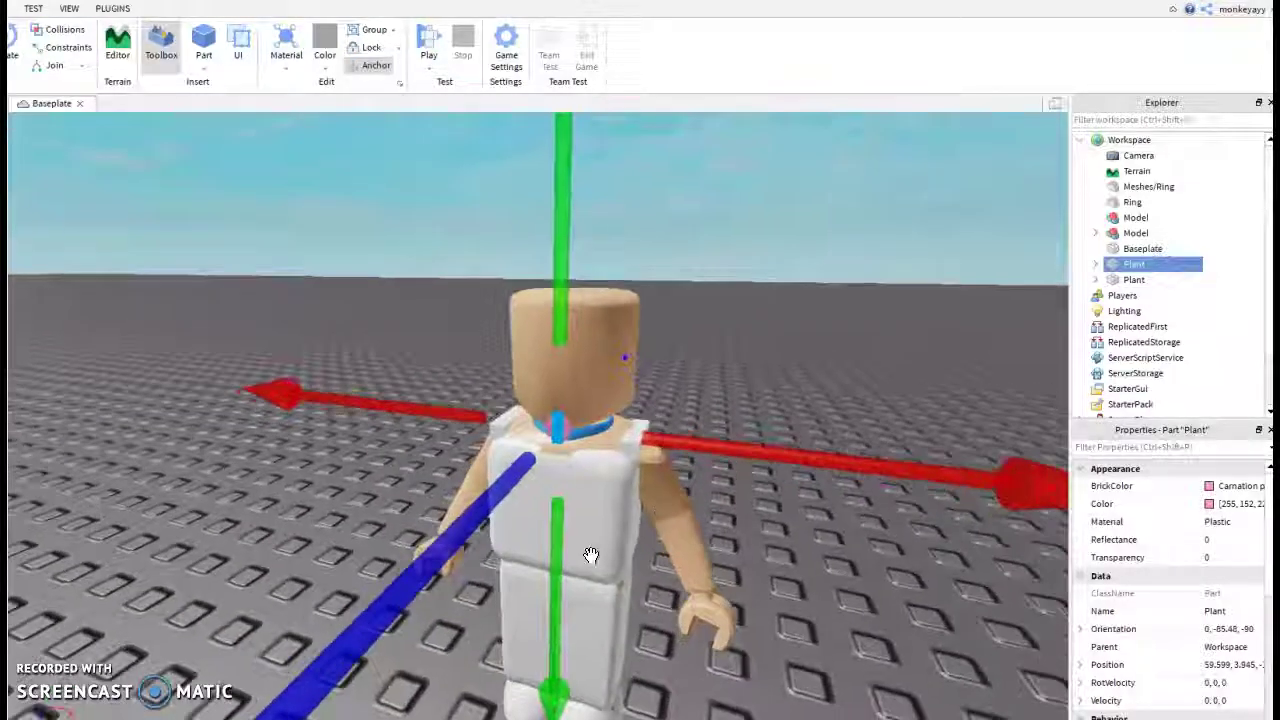
Step: Lower the Plant to Y position 3.875 so it sits at the front of the neck ring
drag(561, 557, 563, 565)
right_drag(728, 574, 723, 571)
scroll(723, 571, up, 4)
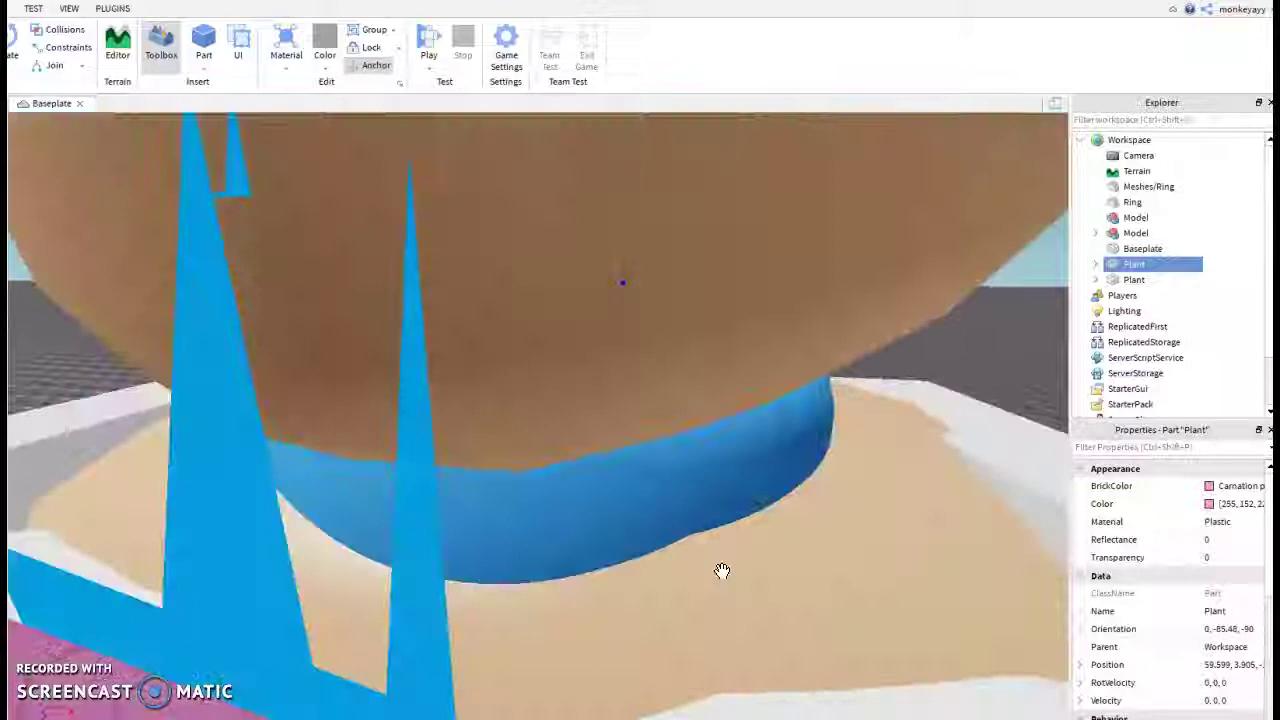
scroll(728, 572, down, 4)
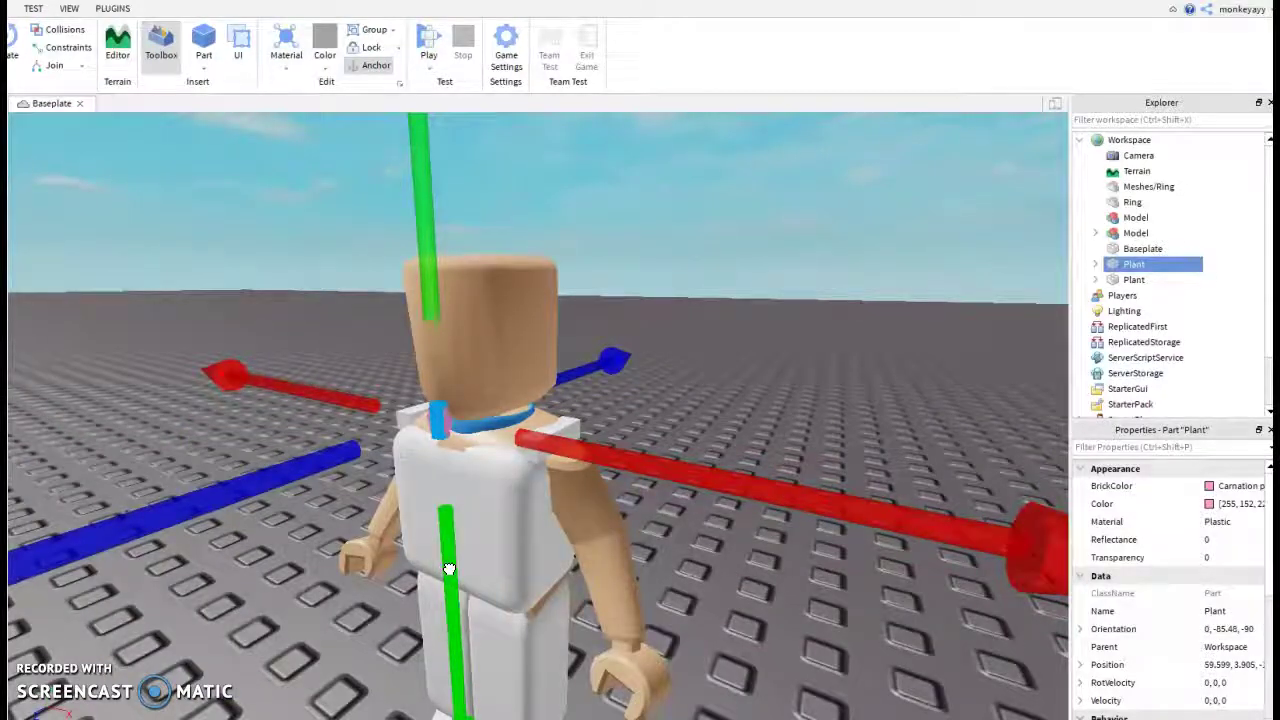
drag(449, 570, 450, 584)
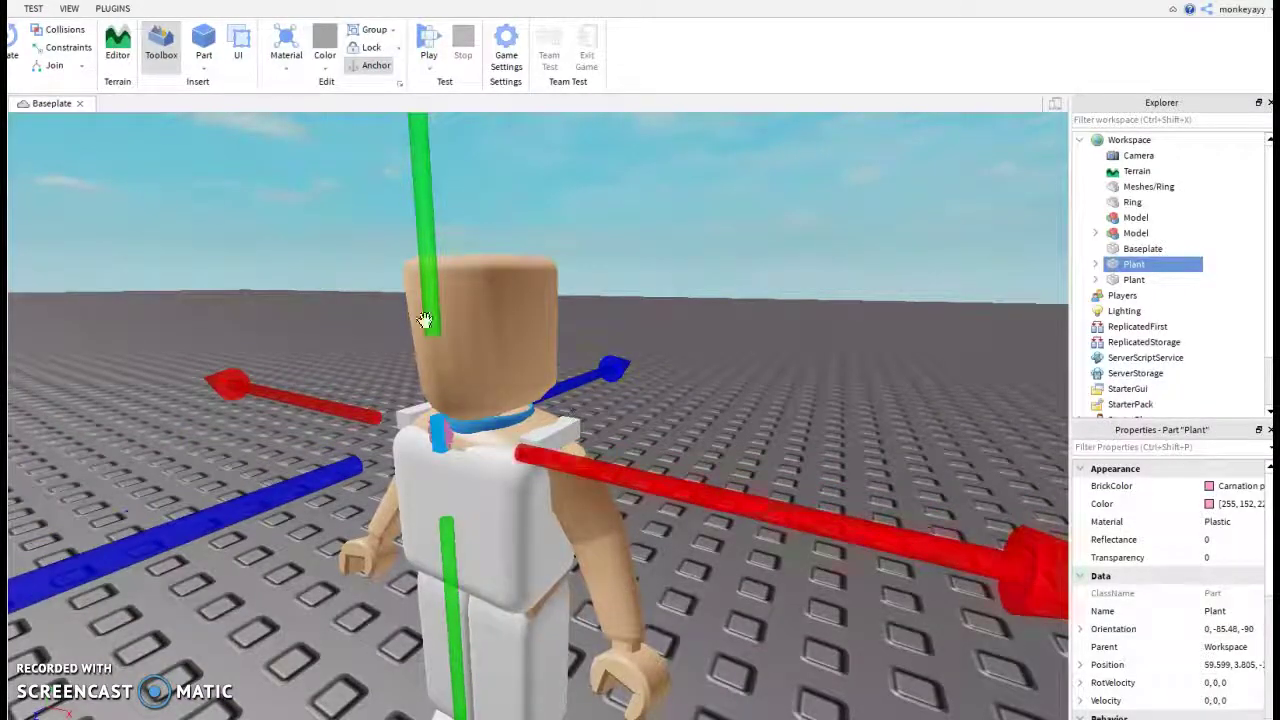
drag(437, 304, 434, 294)
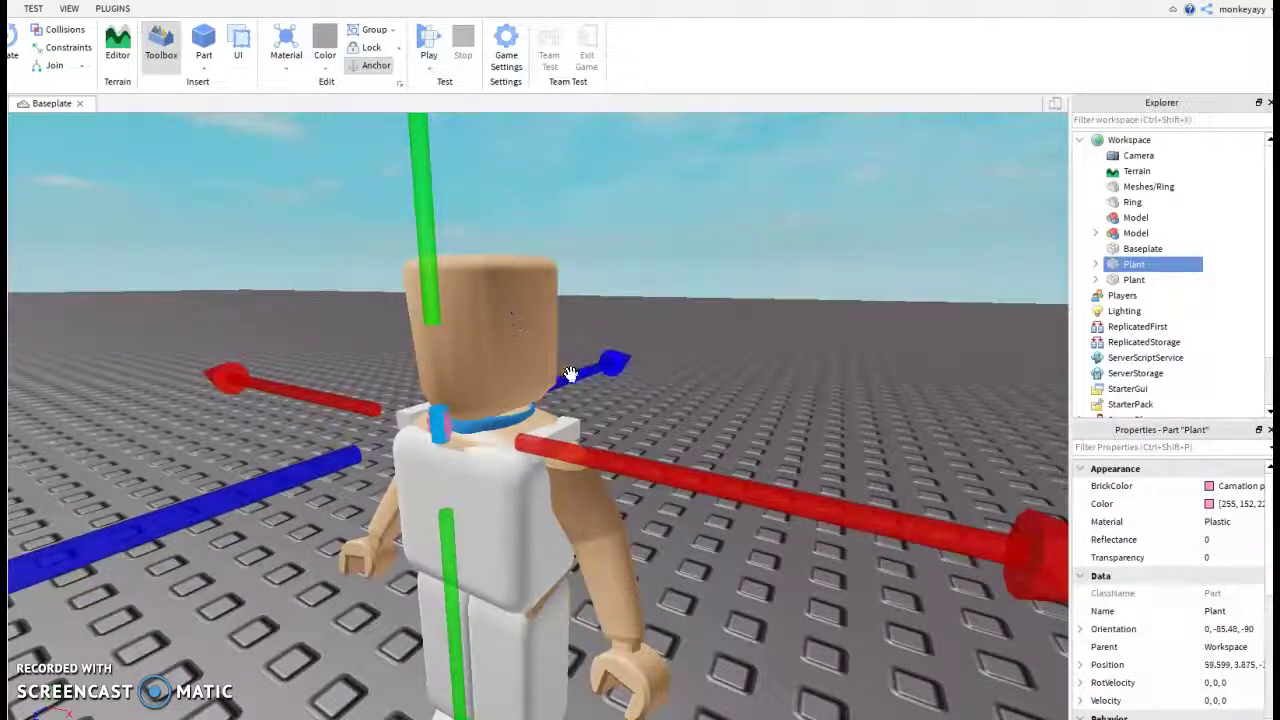
Step: Turn on the Model Resize handles and resize the Plant with the Scale tool, bringing its center to X 60.599 and Y 2.375
click(113, 8)
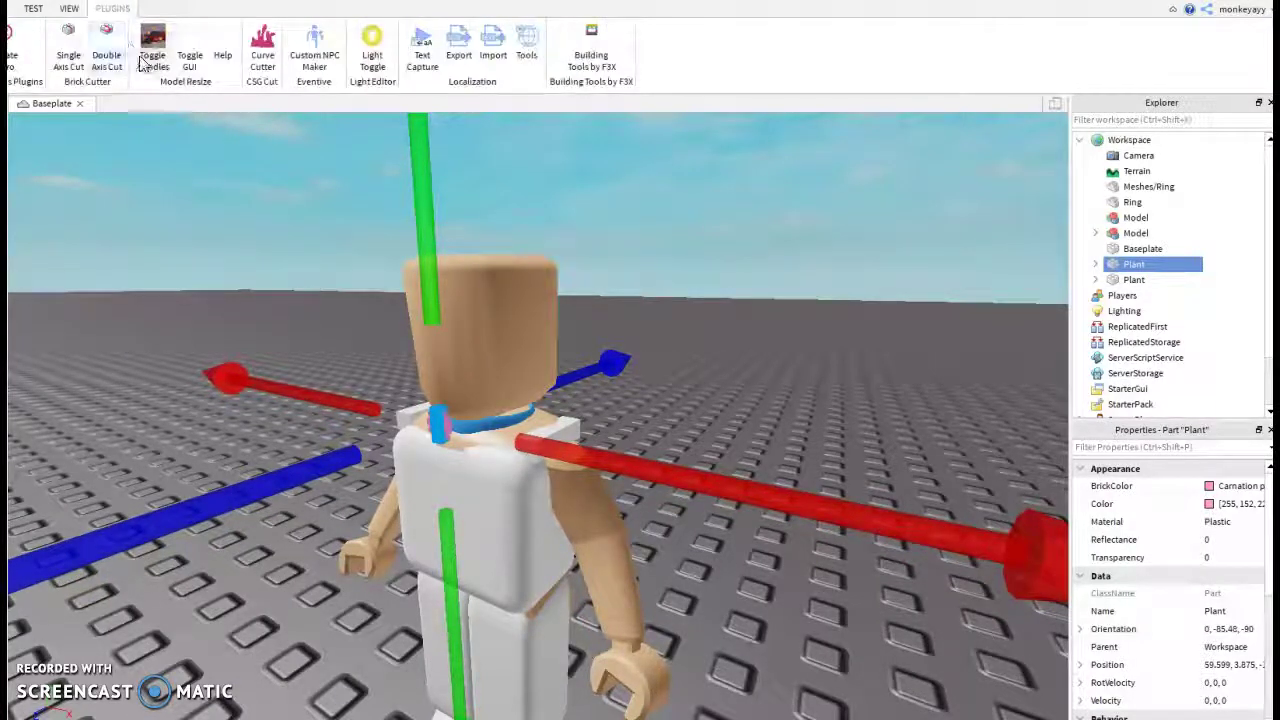
click(153, 58)
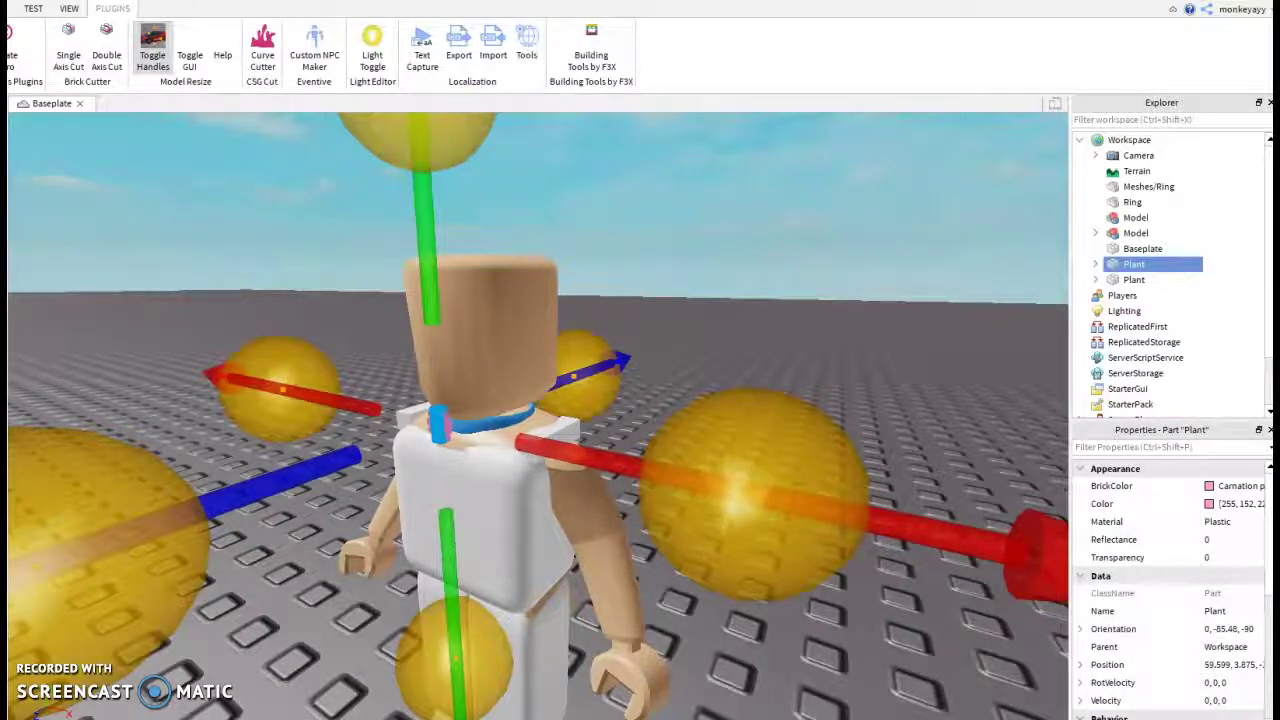
click(2, 8)
key(ctrl+3)
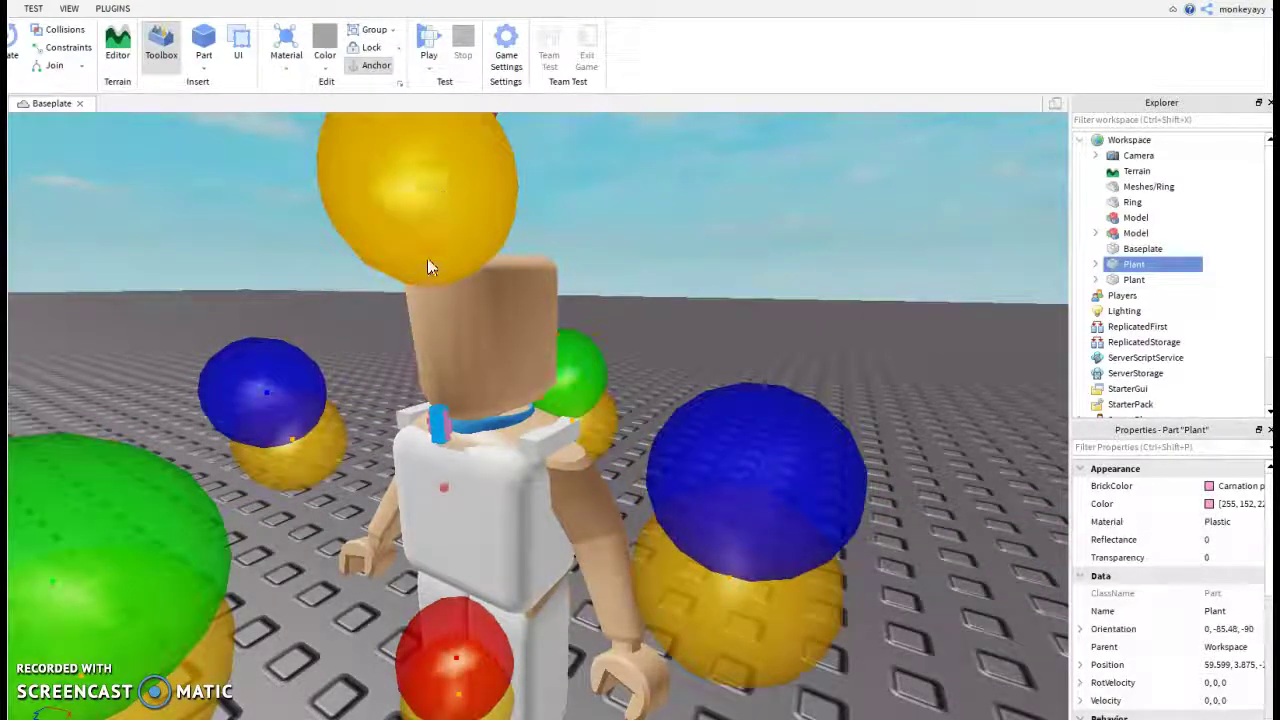
key(ctrl+z)
drag(335, 191, 413, 272)
drag(400, 380, 415, 362)
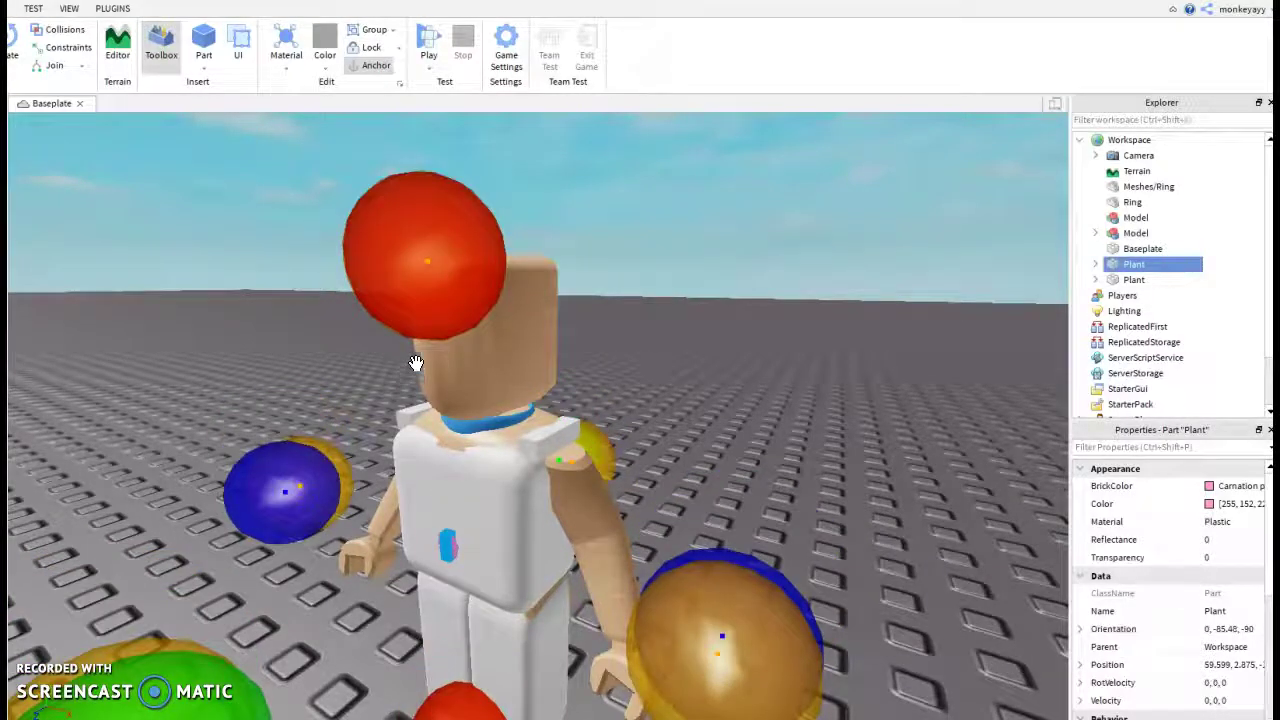
drag(371, 291, 339, 567)
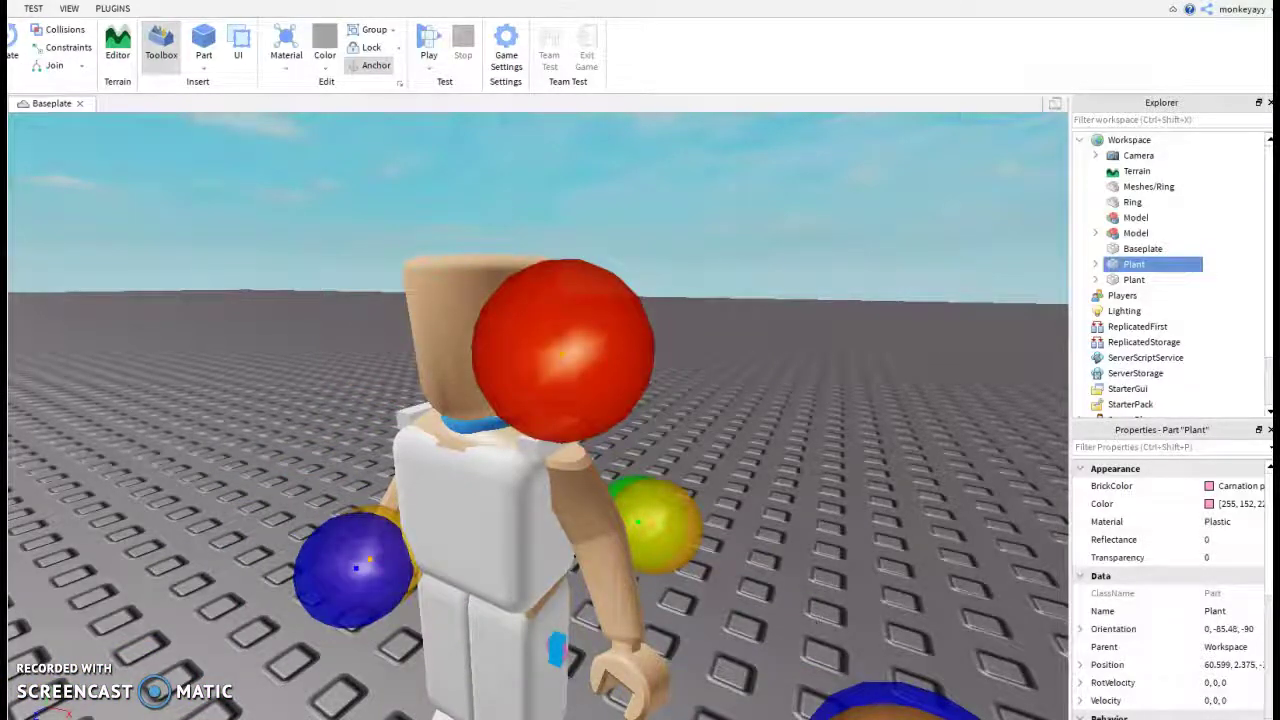
Step: Turn off the Model Resize handles and move the Plant back up to the neck at X 59.519, Y 3.715
click(12, 7)
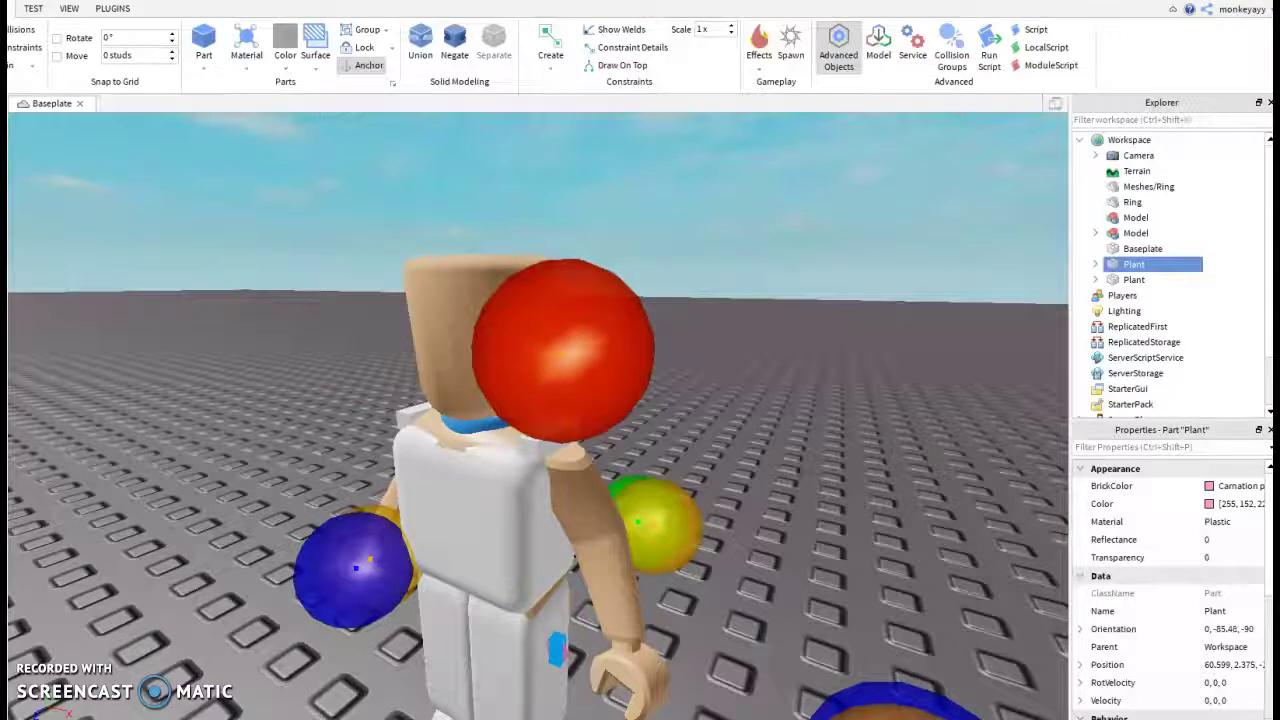
click(3, 48)
click(104, 9)
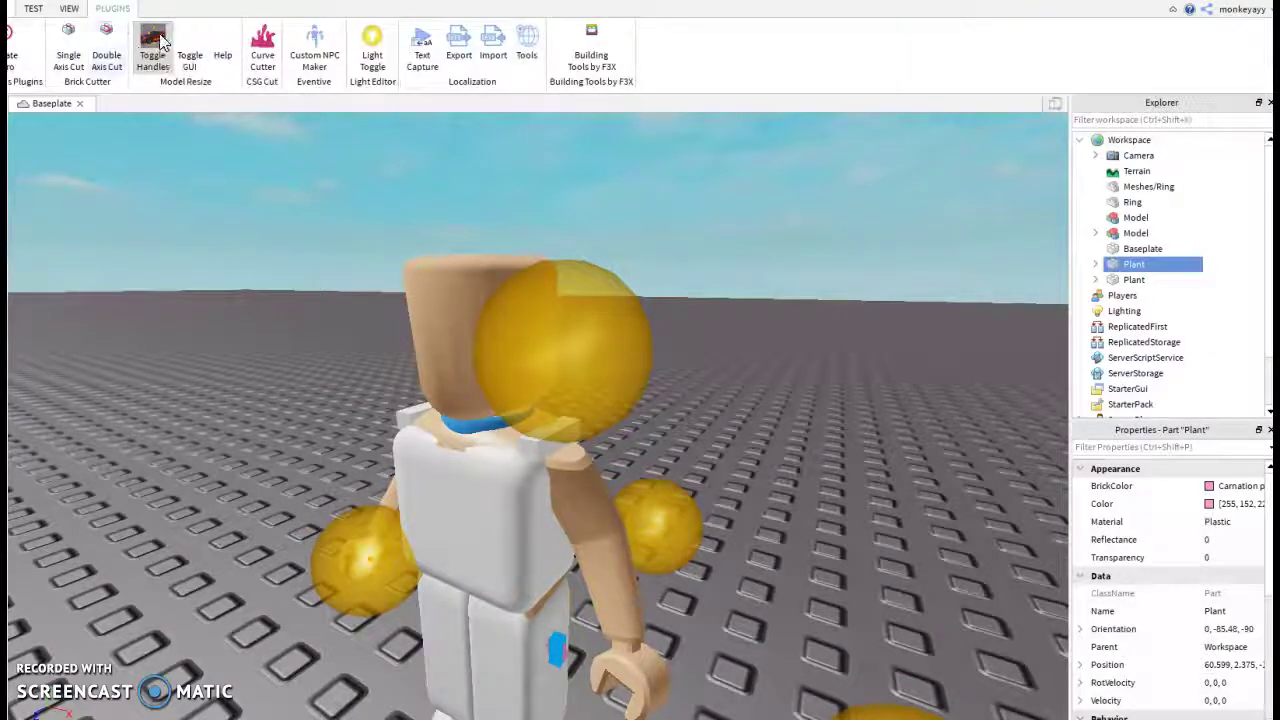
click(152, 42)
click(2, 8)
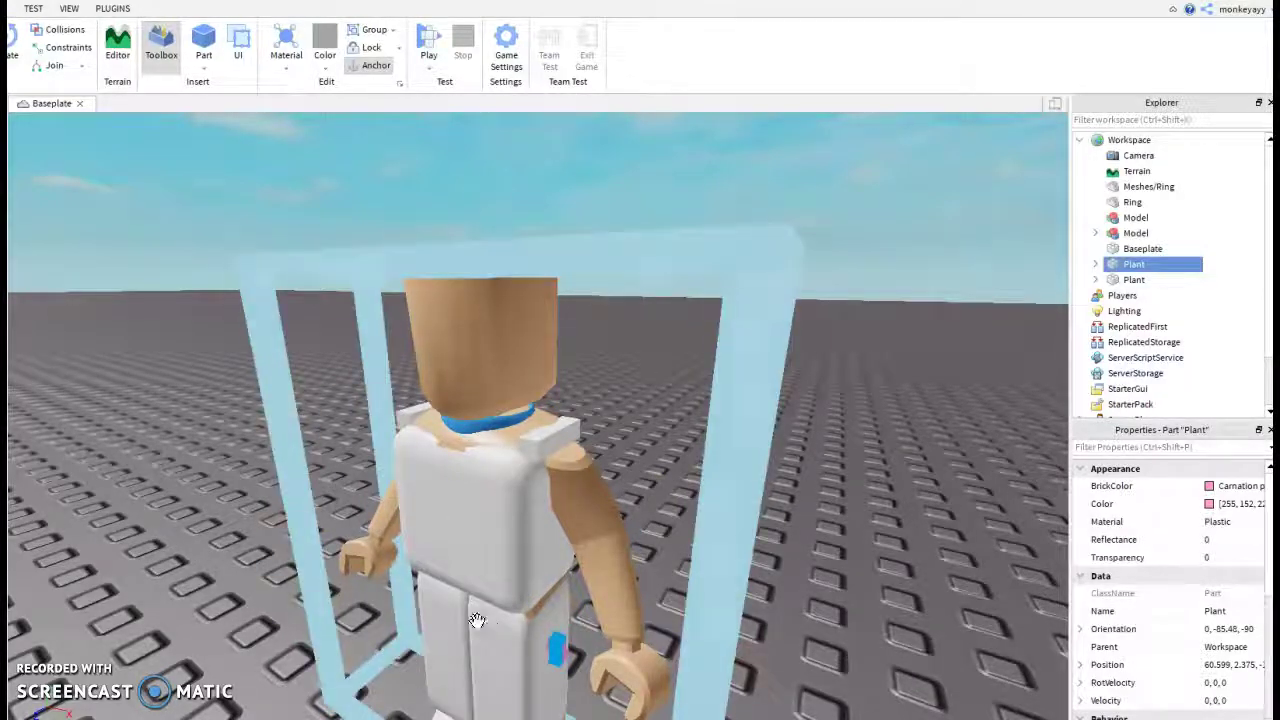
key(ctrl+2)
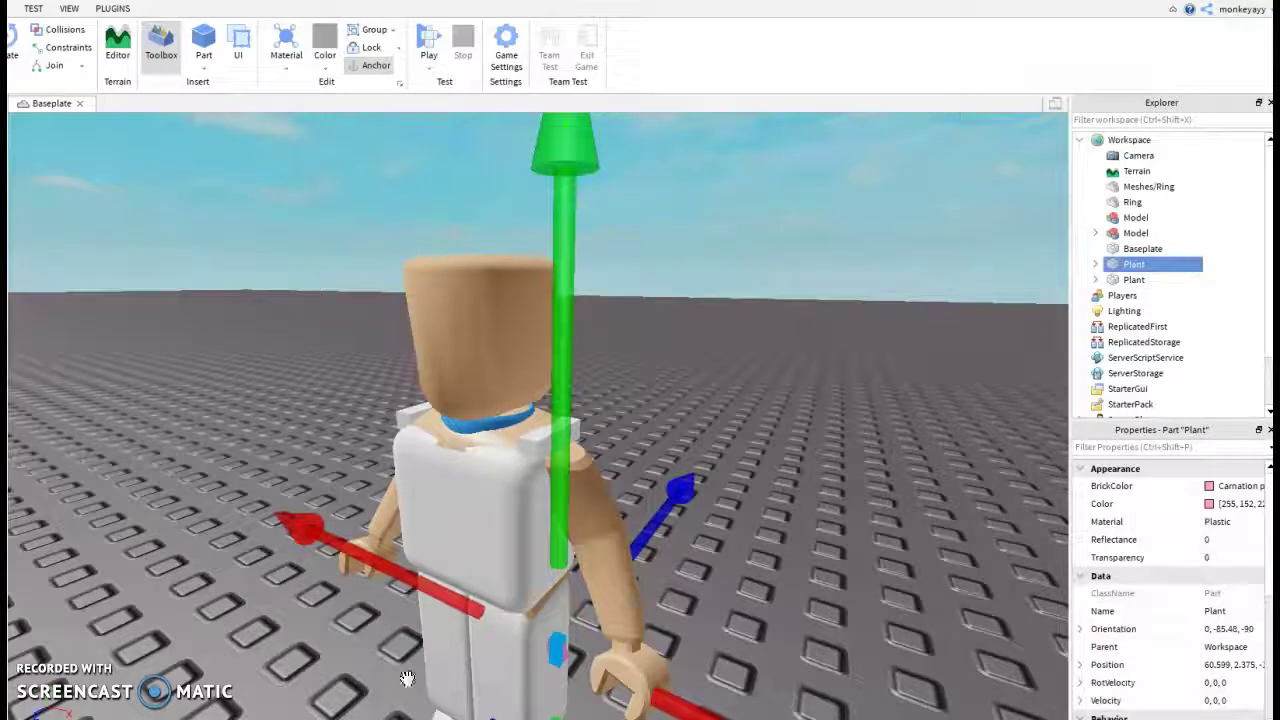
drag(389, 590, 552, 318)
drag(591, 378, 620, 433)
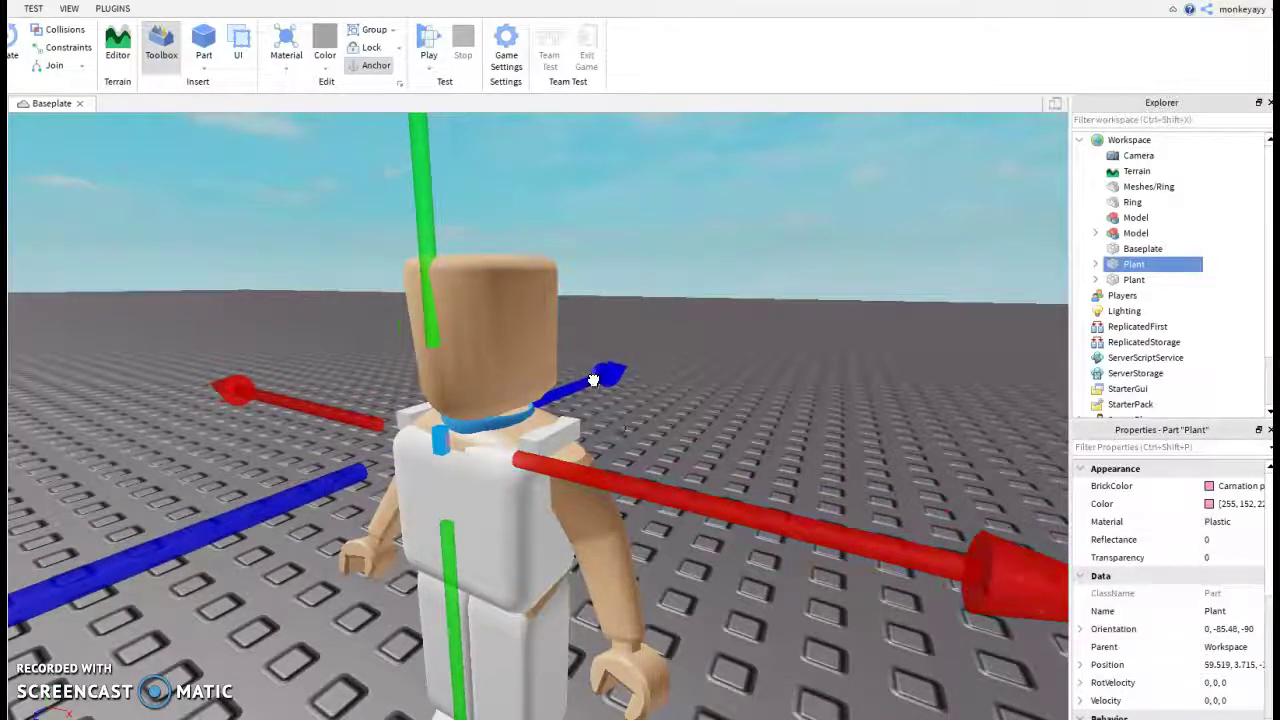
Step: Push the Plant back against the neck ring, raise it to Y position 3.755, and check the fit with it deselected
drag(593, 377, 603, 378)
scroll(619, 394, up, 4)
scroll(619, 396, down, 4)
scroll(615, 394, up, 4)
scroll(615, 398, down, 4)
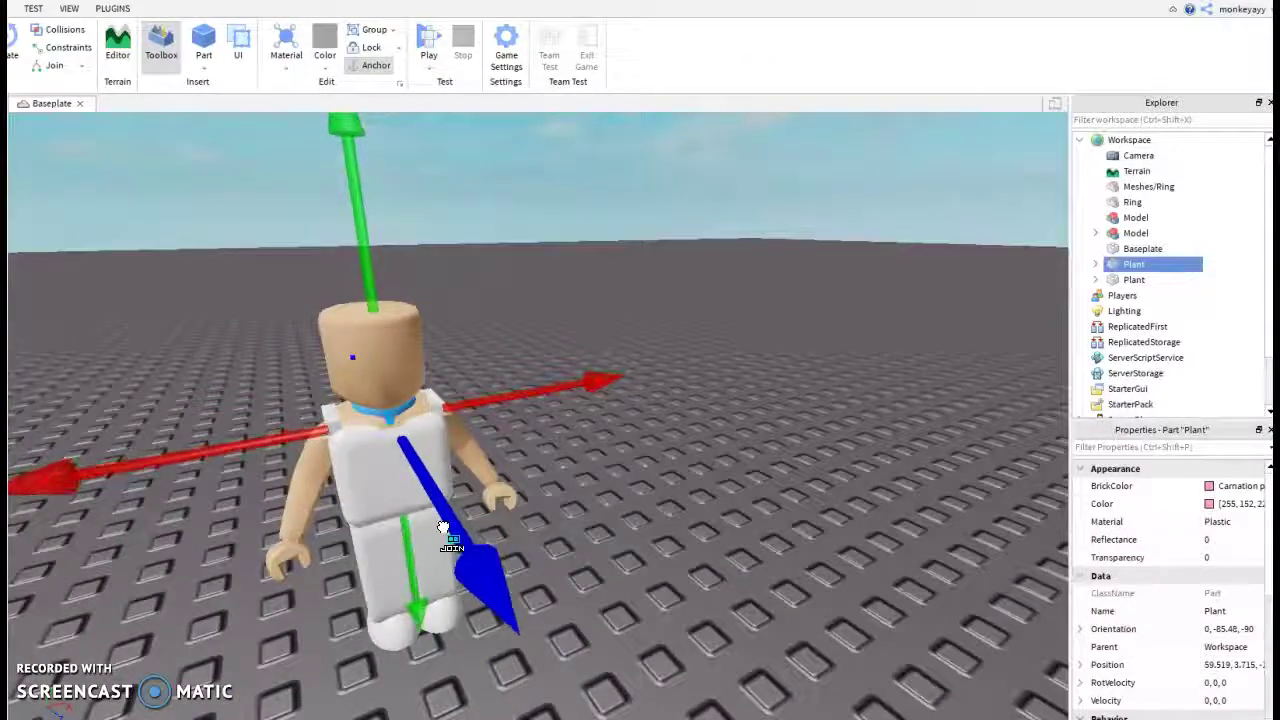
scroll(480, 468, up, 5)
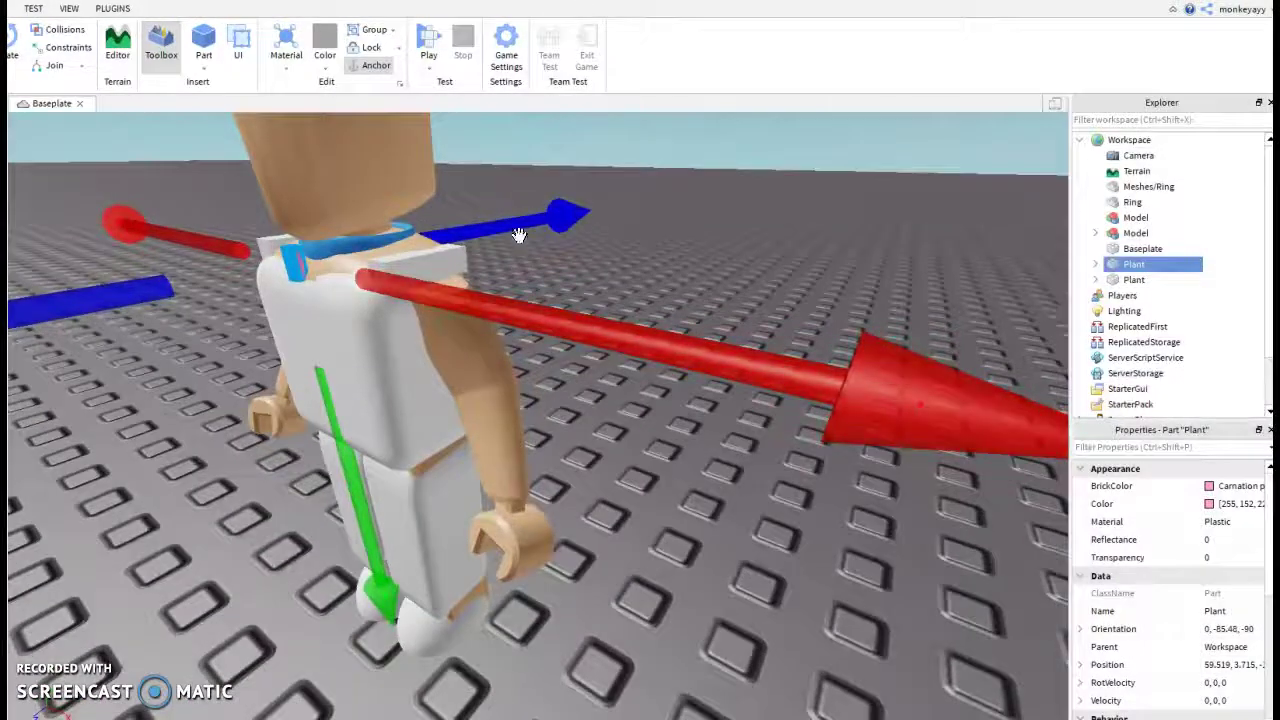
scroll(668, 500, down, 4)
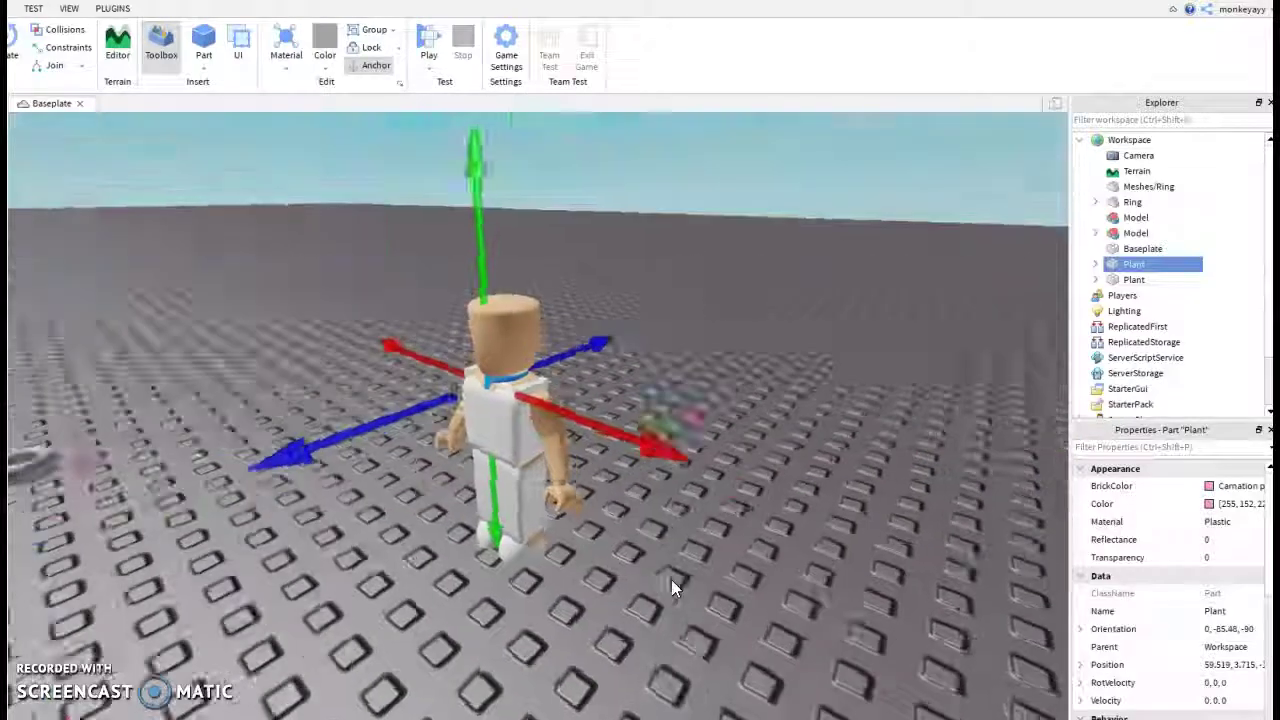
scroll(675, 582, up, 4)
scroll(677, 582, down, 4)
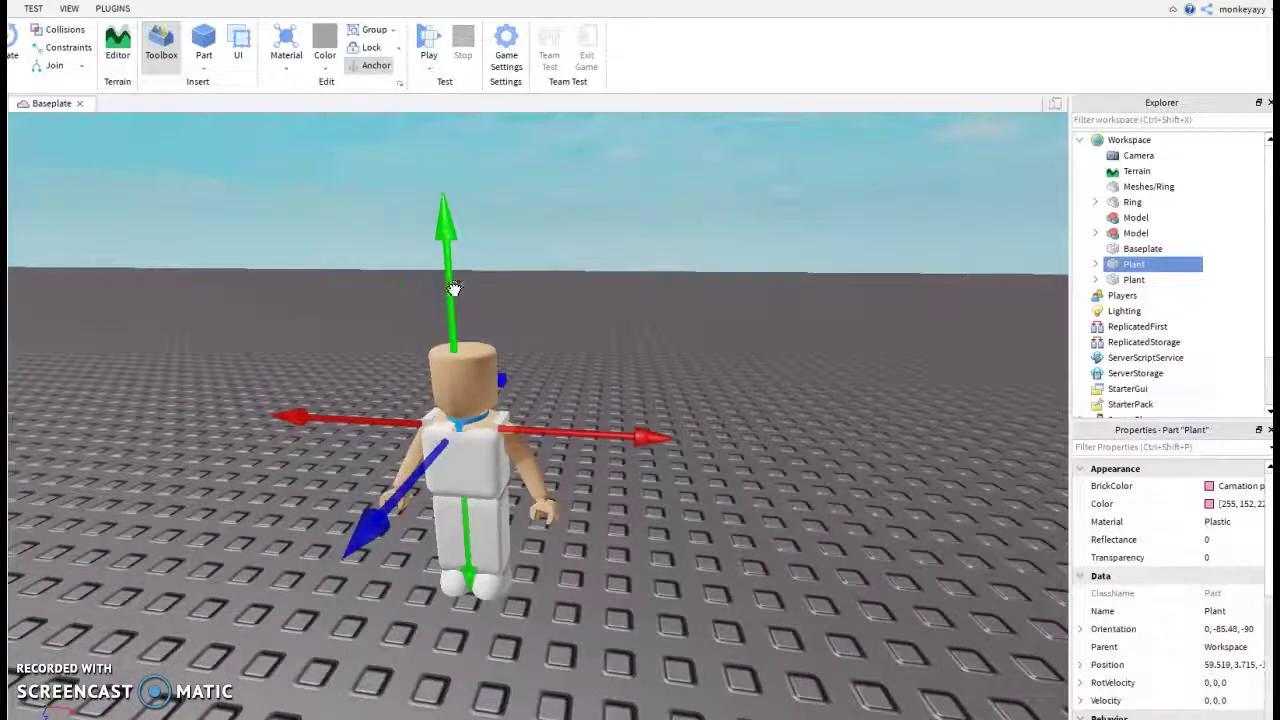
scroll(592, 603, up, 3)
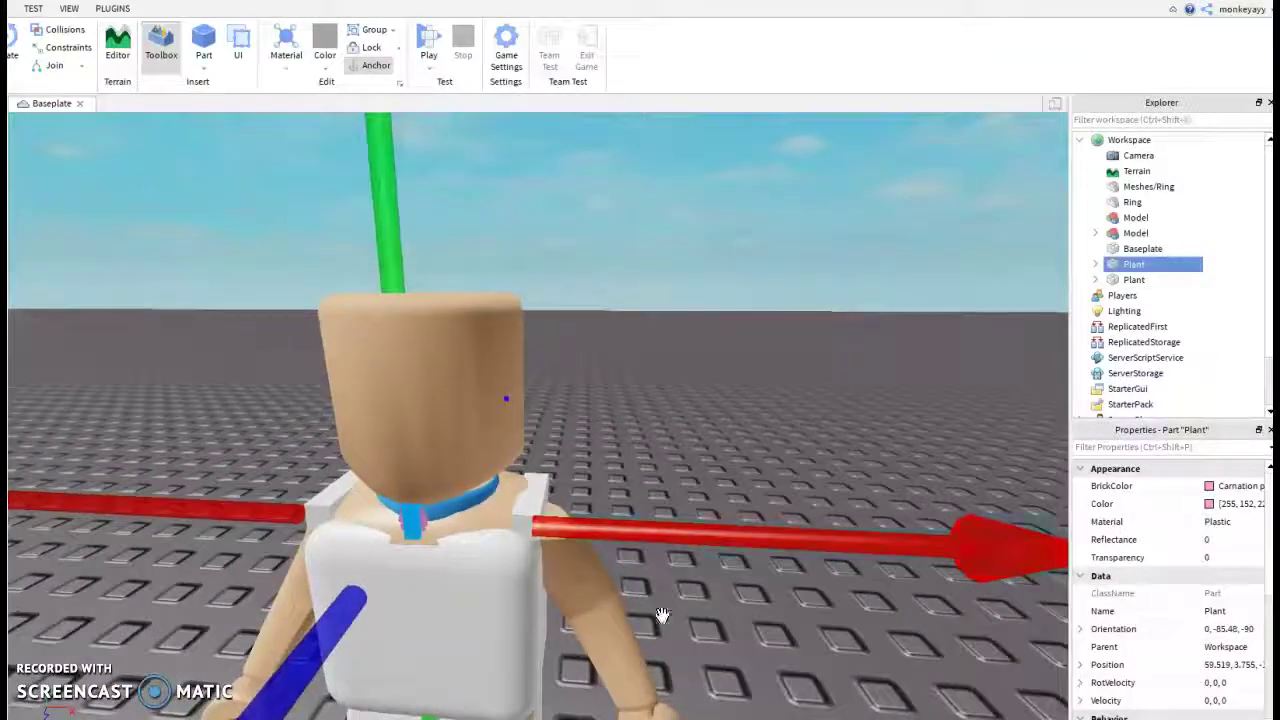
click(711, 624)
click(842, 418)
scroll(815, 440, down, 3)
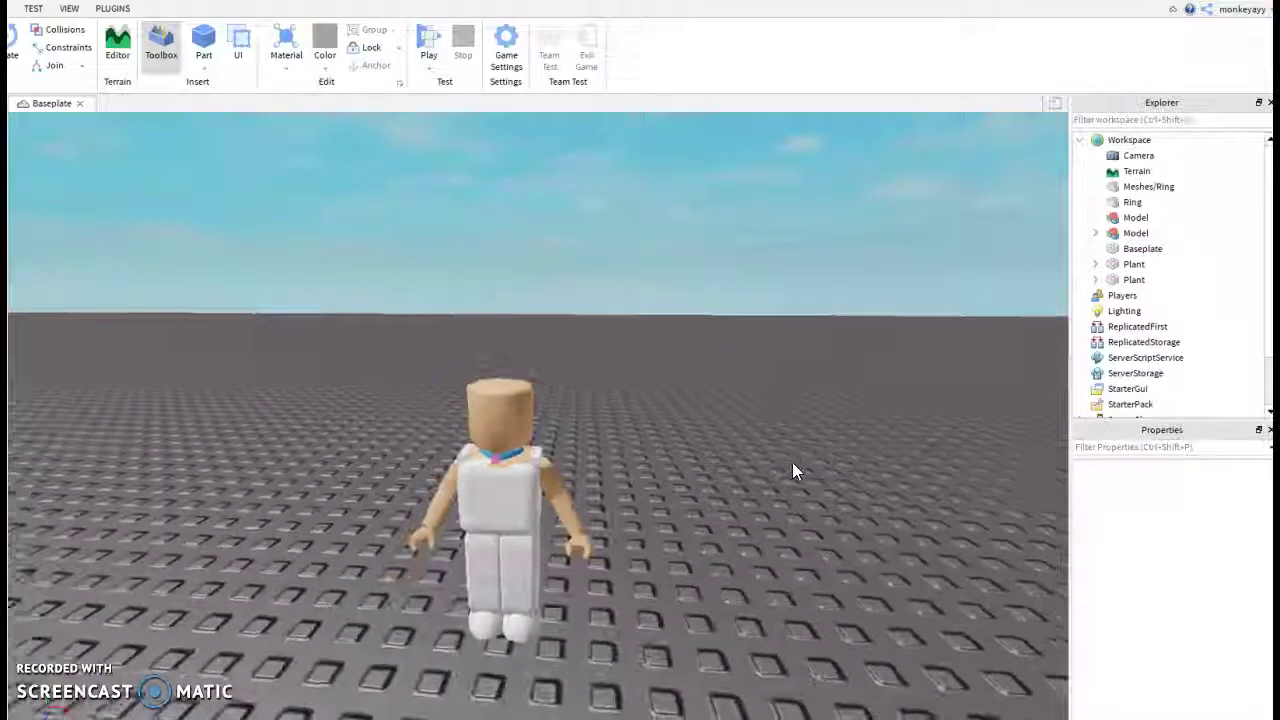
scroll(792, 462, up, 4)
scroll(791, 460, down, 2)
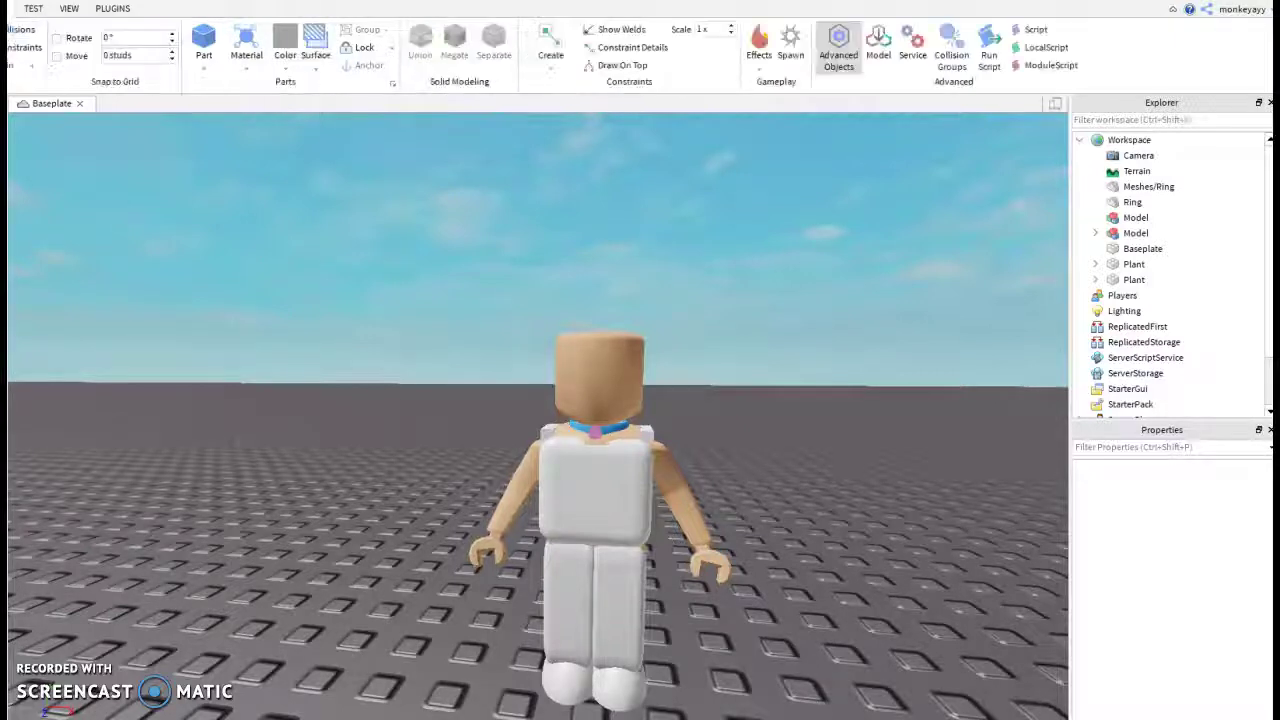
Step: Move the character model sideways, clear of the ring and Plant, and deselect it
click(33, 12)
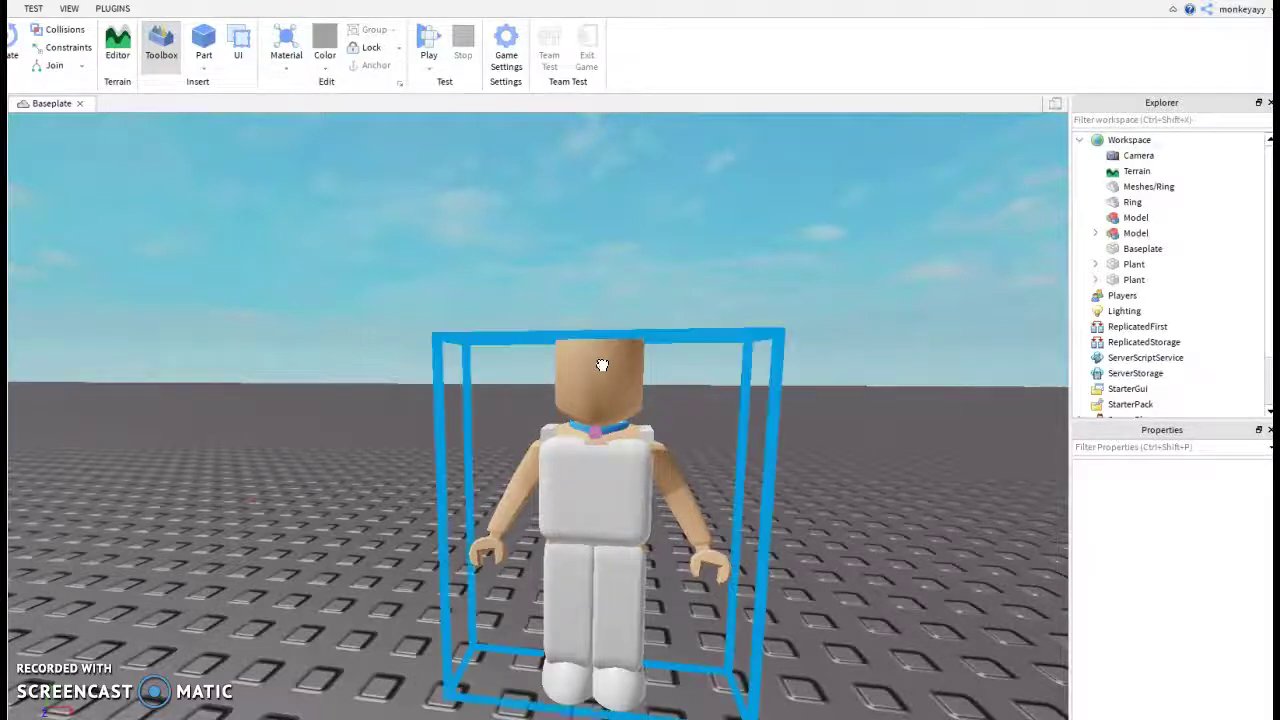
click(651, 405)
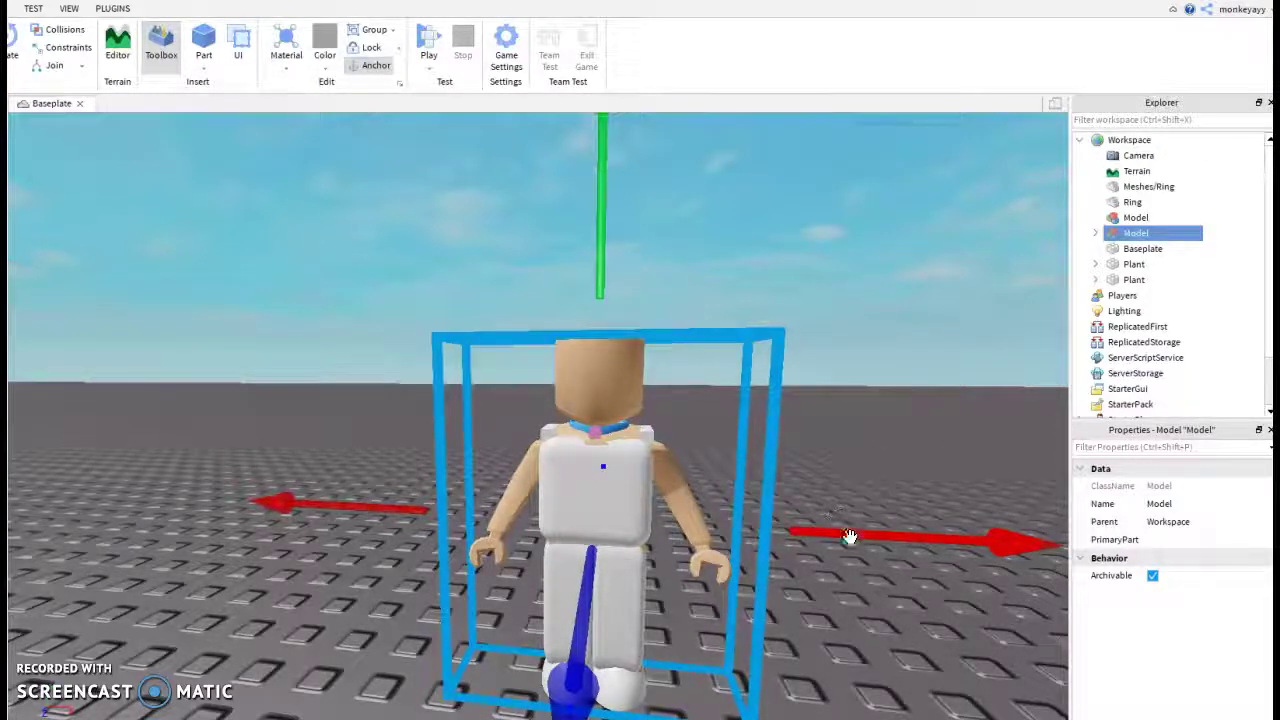
drag(375, 507, 166, 468)
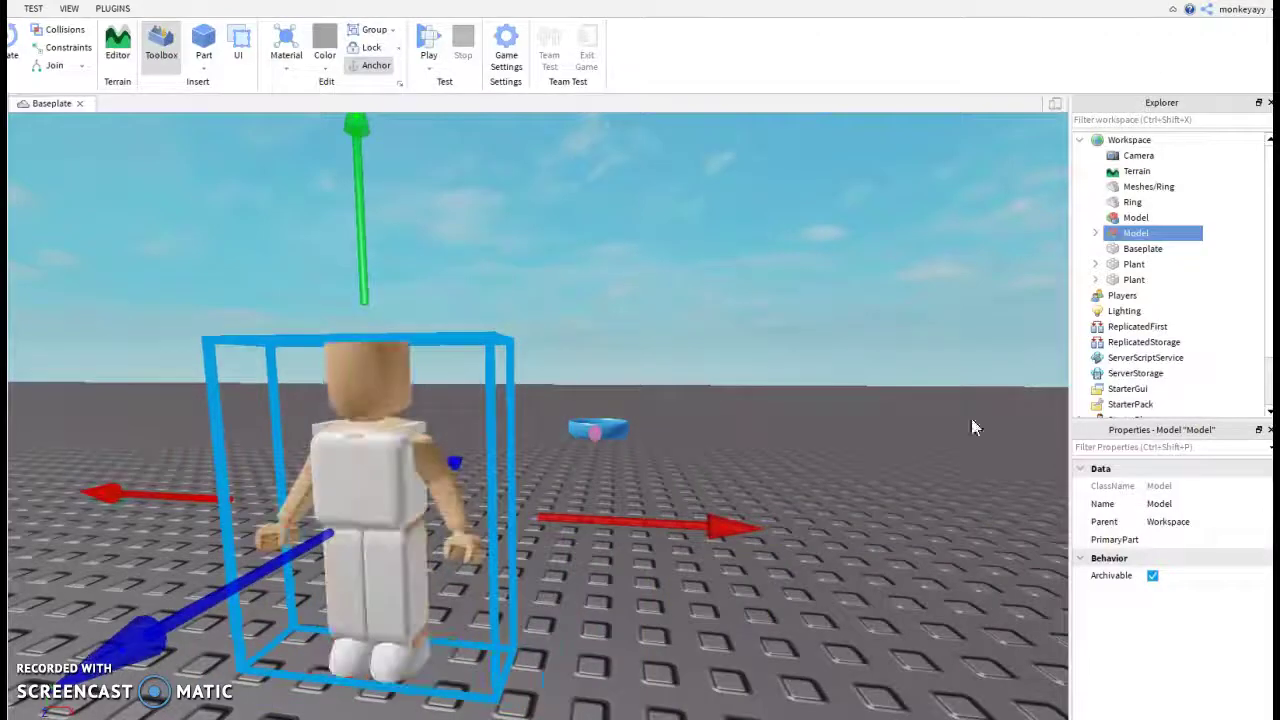
right_drag(822, 431, 822, 431)
click(768, 392)
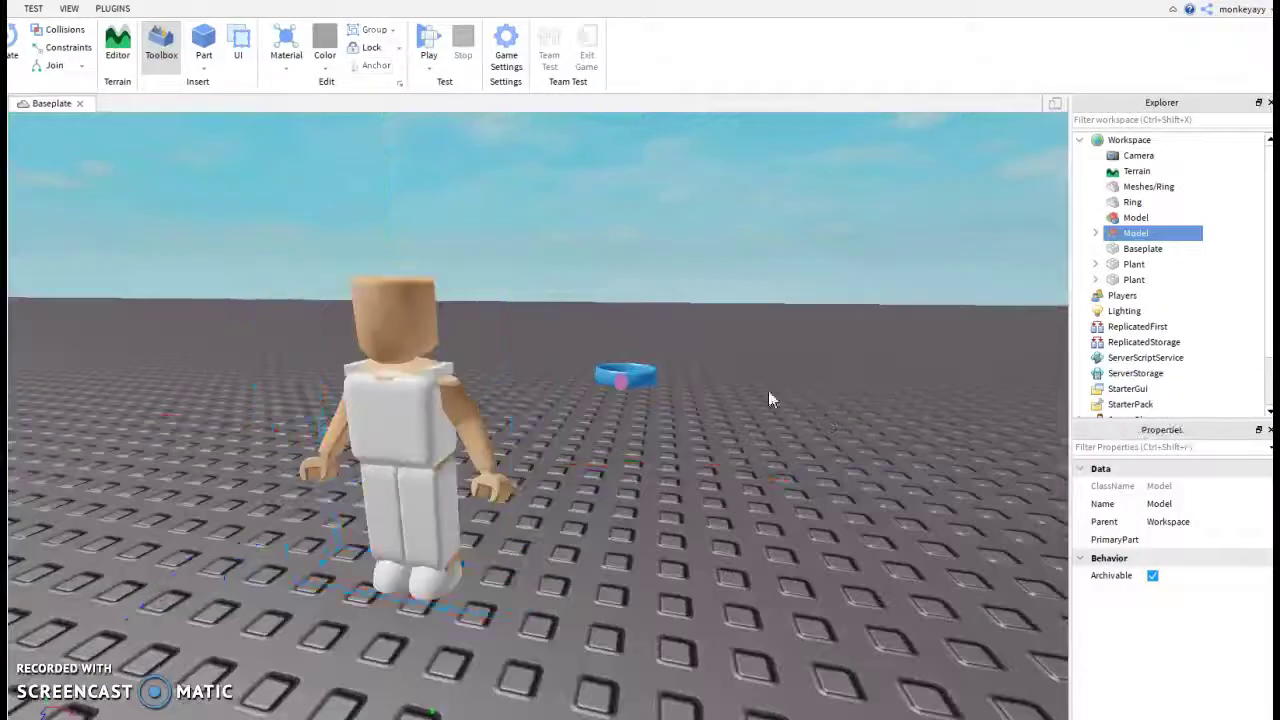
Step: Select the Ring and its attached Plant together and group them into one model
click(625, 375)
ctrl+click(763, 556)
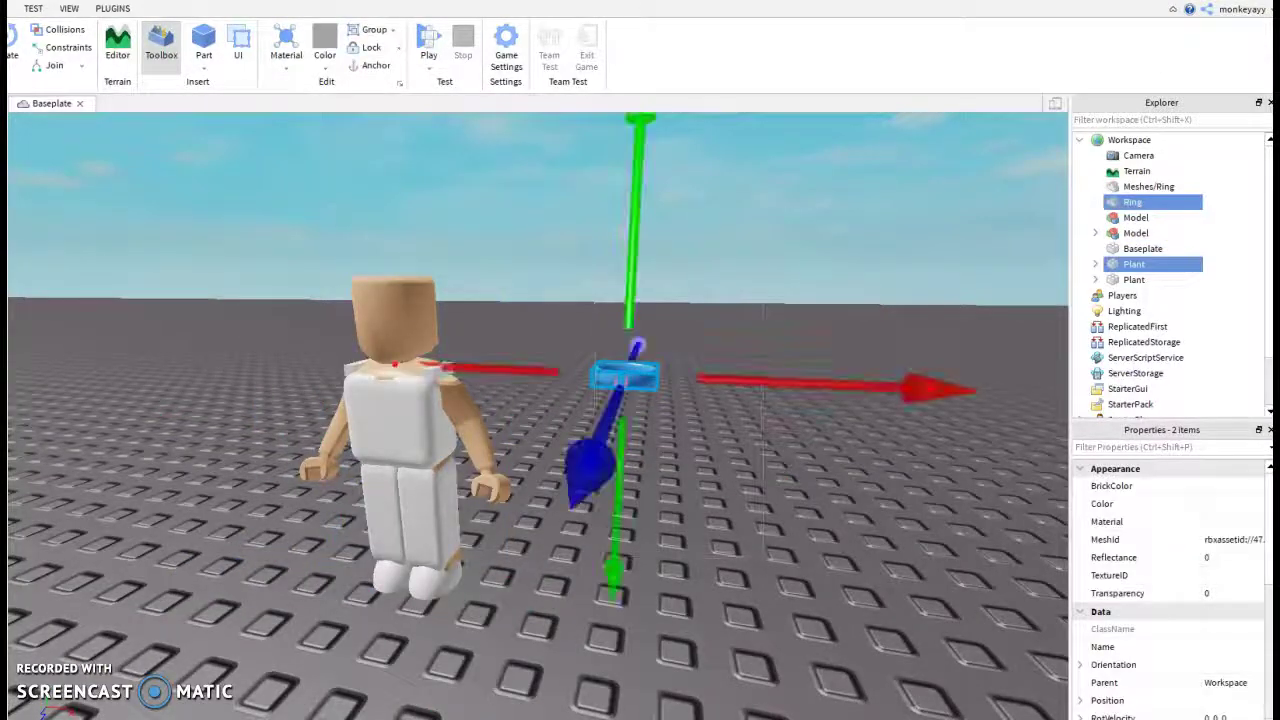
click(915, 270)
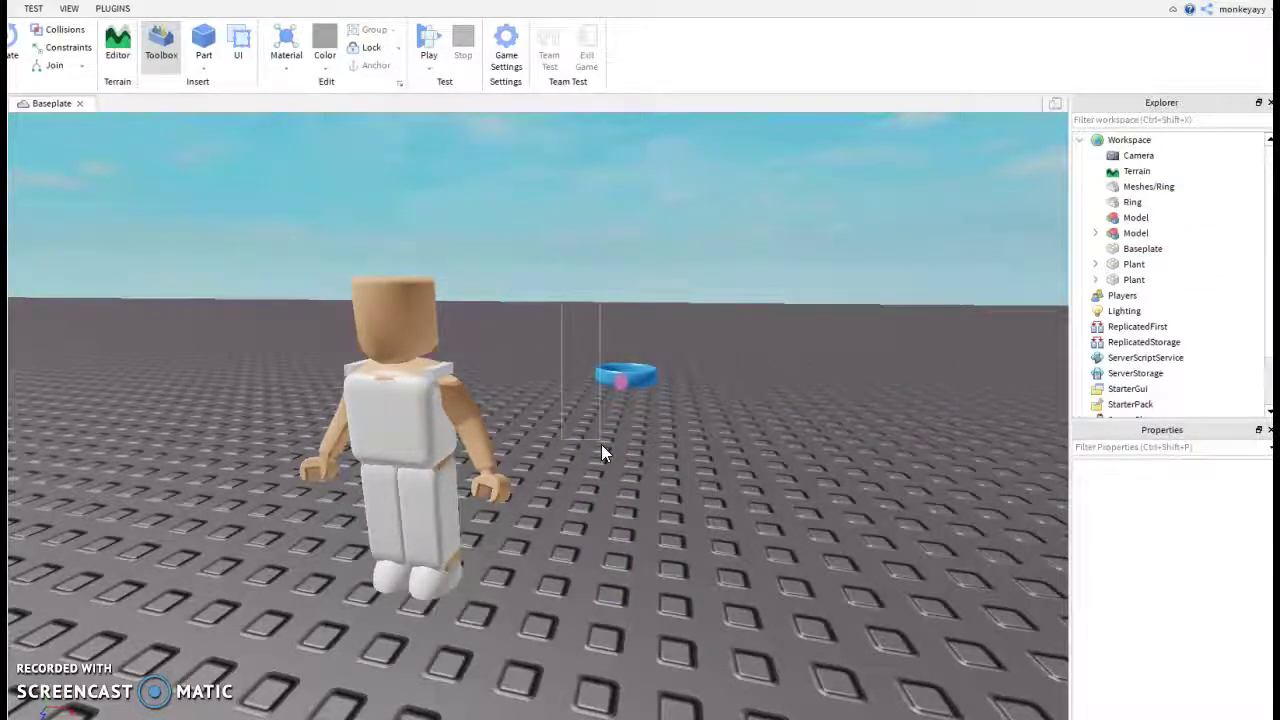
click(625, 375)
ctrl+click(801, 508)
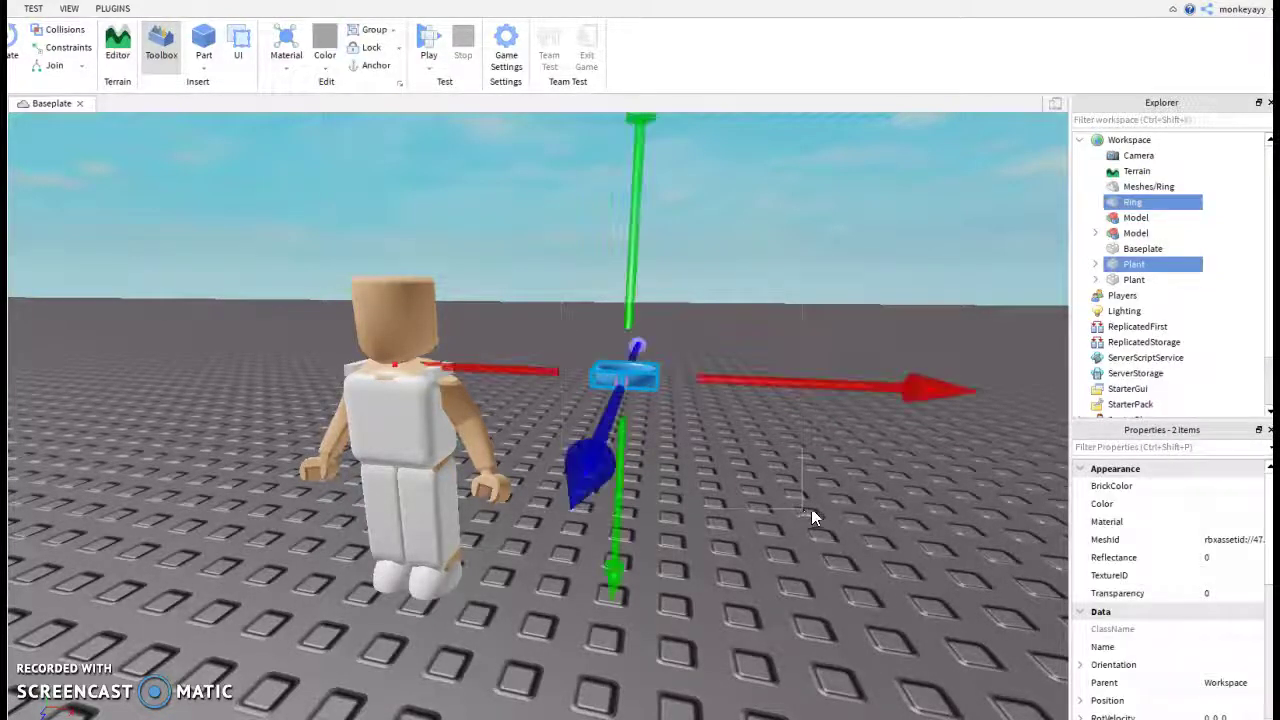
click(373, 37)
Step: Slide the grouped ring and Plant sideways onto the character's neck, fine-tune the placement, and clear the selection
drag(736, 385, 487, 482)
right_drag(705, 494, 678, 491)
scroll(680, 491, up, 3)
drag(268, 328, 254, 325)
click(652, 430)
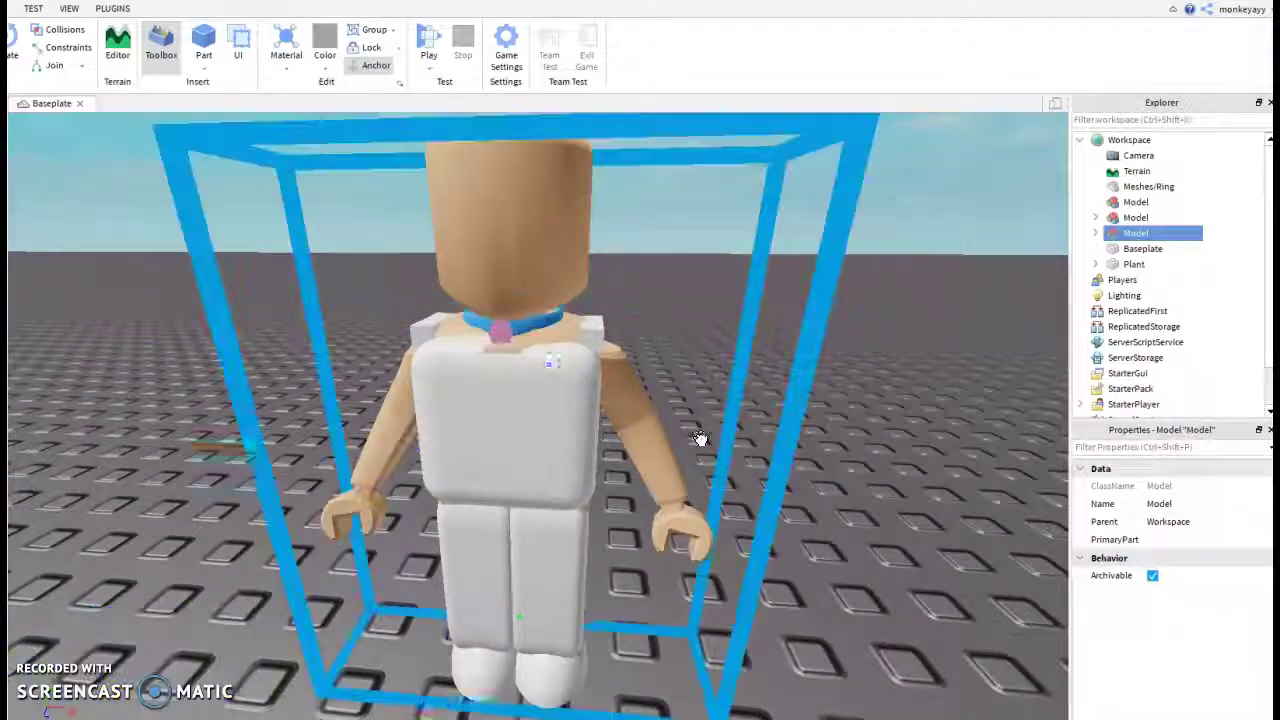
click(940, 577)
Step: Examine the grouped neck accessory on the character from a distance and up close
scroll(850, 550, down, 5)
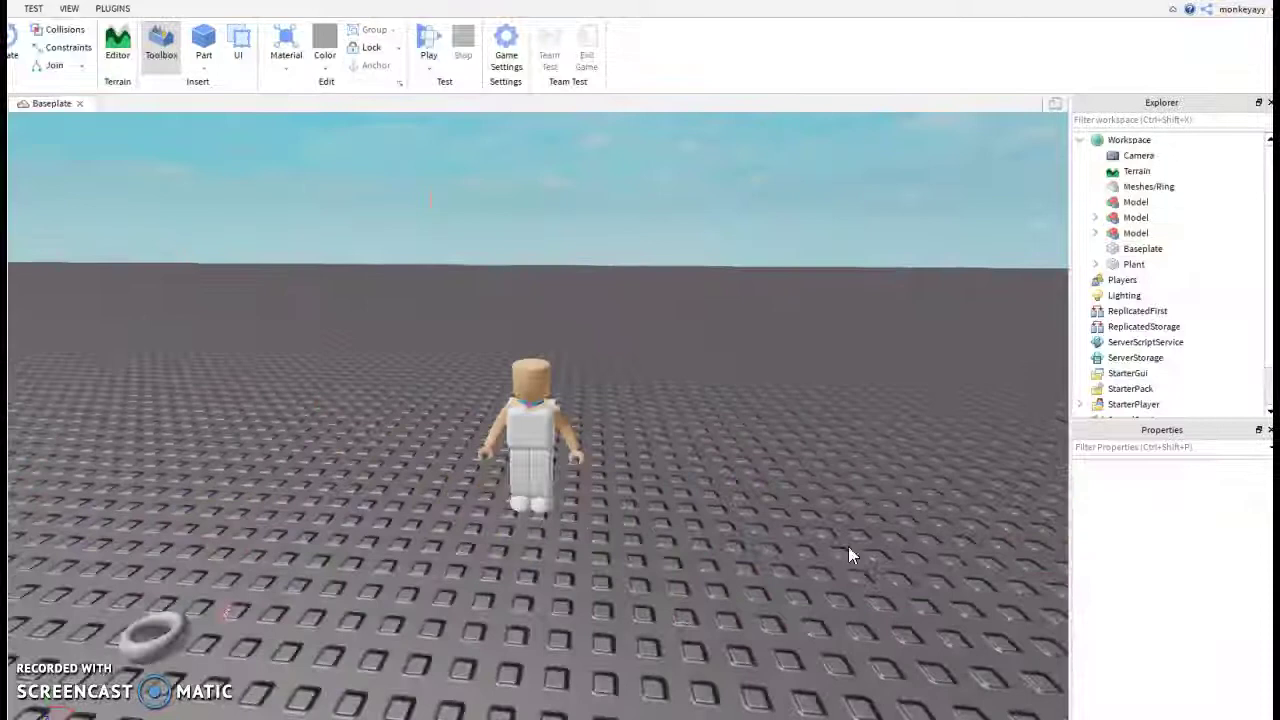
scroll(810, 532, down, 3)
scroll(745, 518, up, 5)
scroll(734, 514, down, 2)
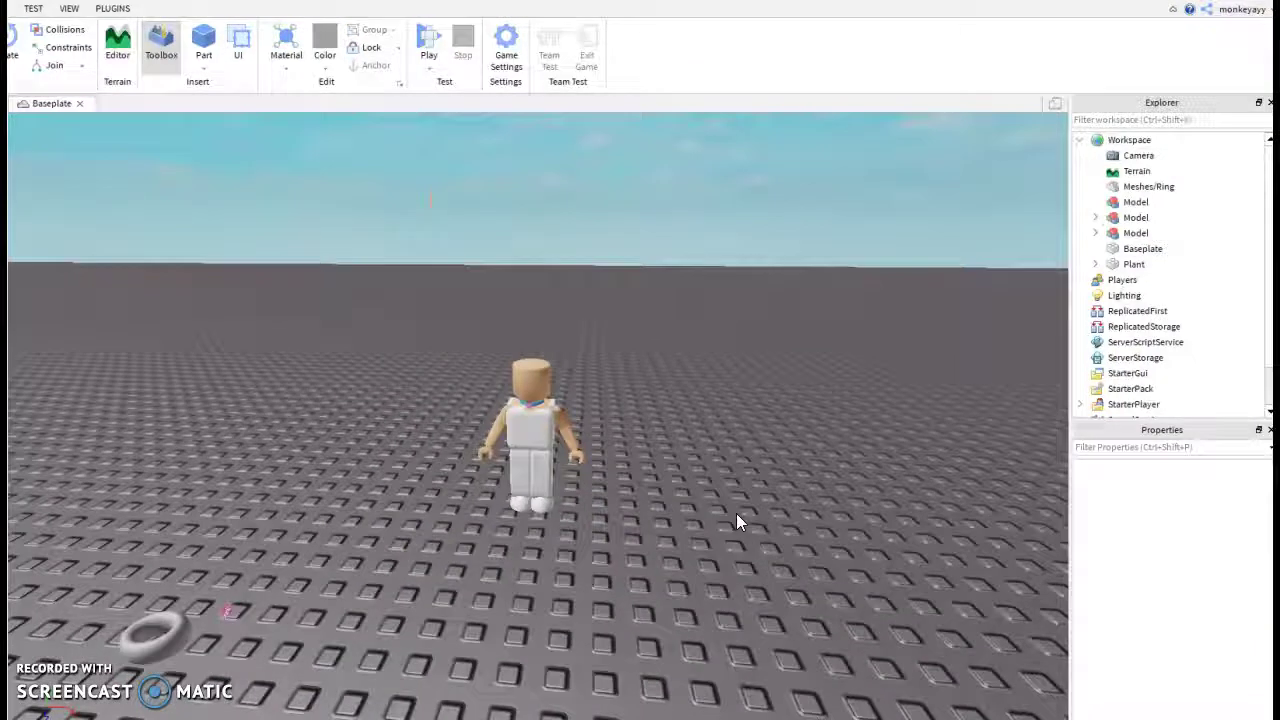
right_drag(701, 547, 627, 428)
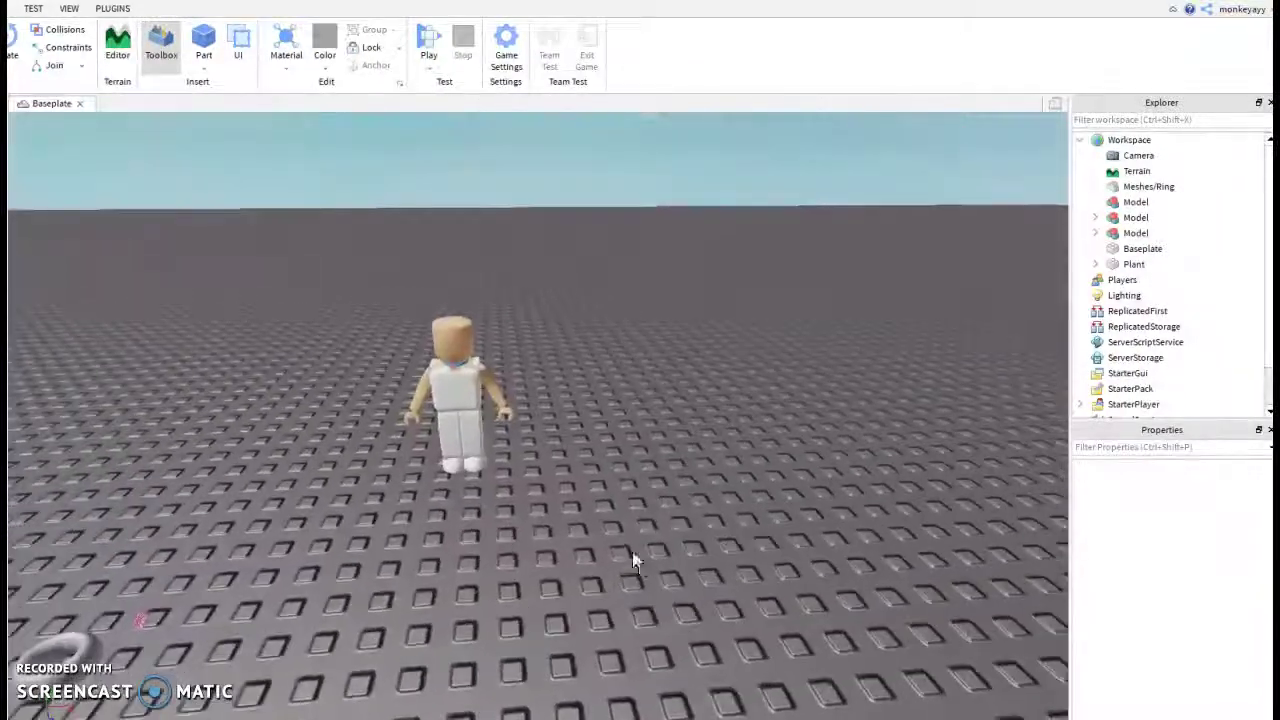
scroll(635, 555, up, 4)
scroll(638, 557, down, 3)
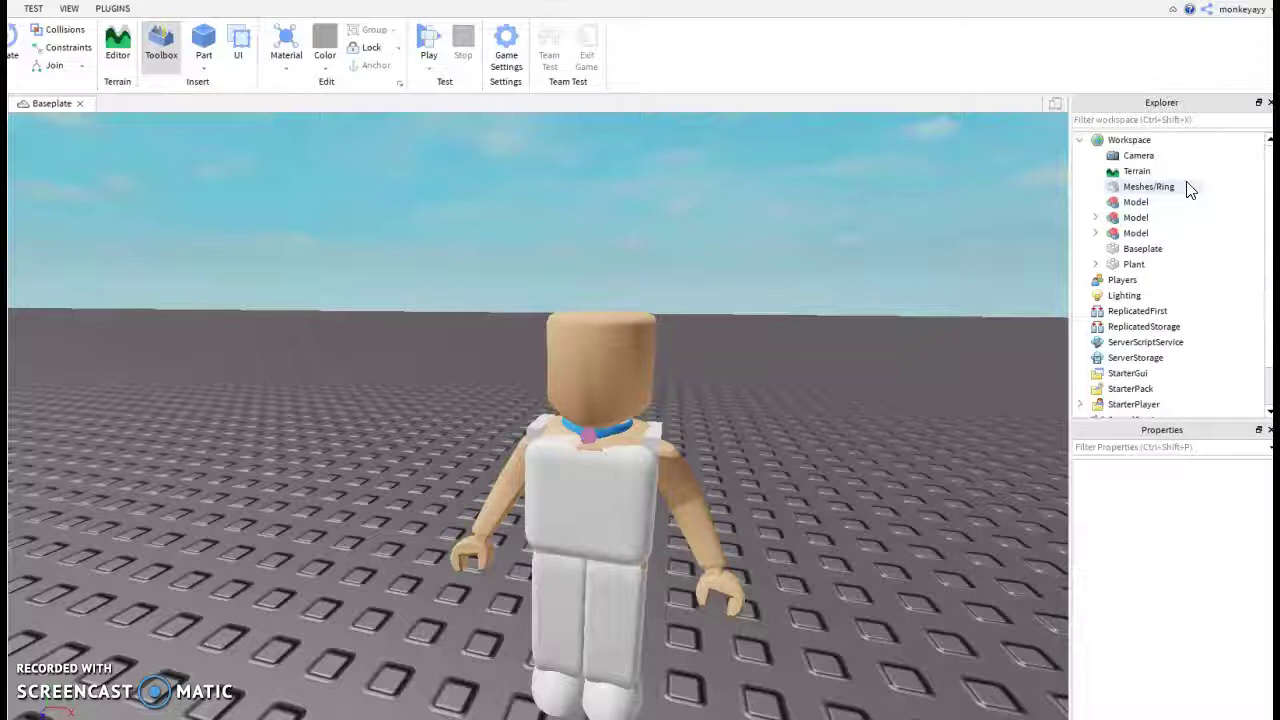
Step: Go through the Models in the workspace hierarchy and select the one containing the neck ring and Plant
click(1152, 204)
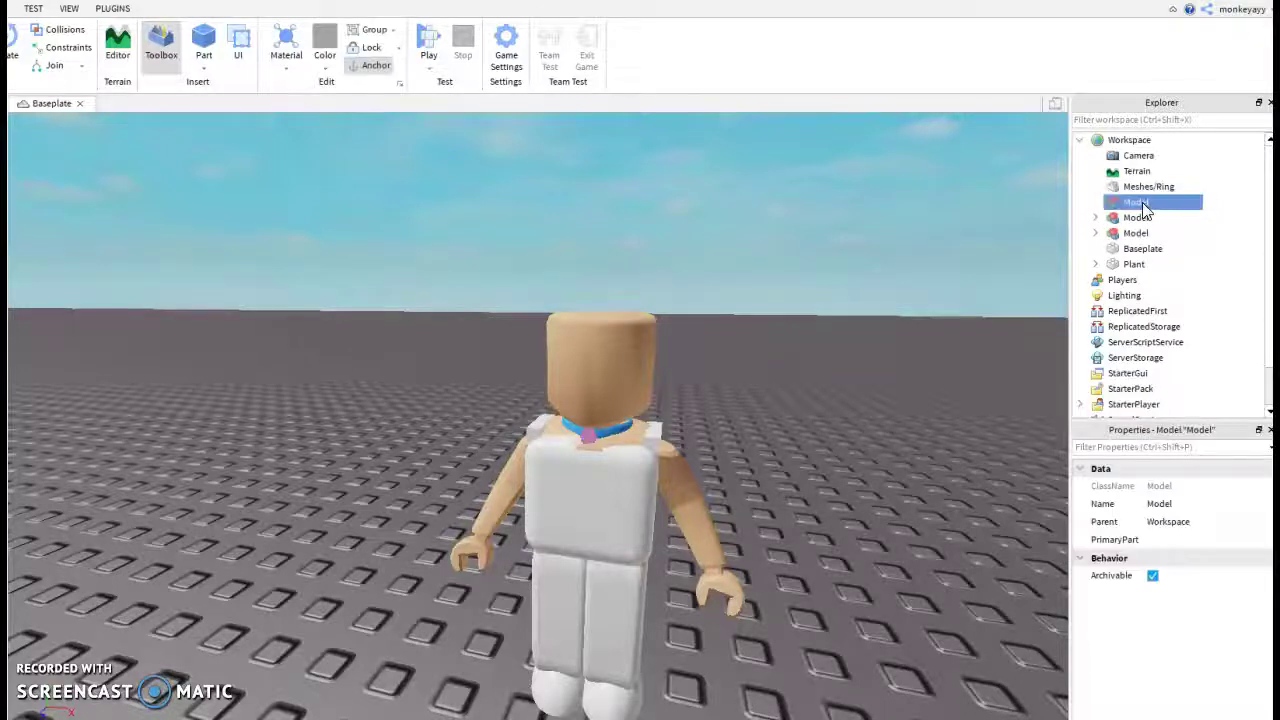
click(1140, 217)
click(1137, 234)
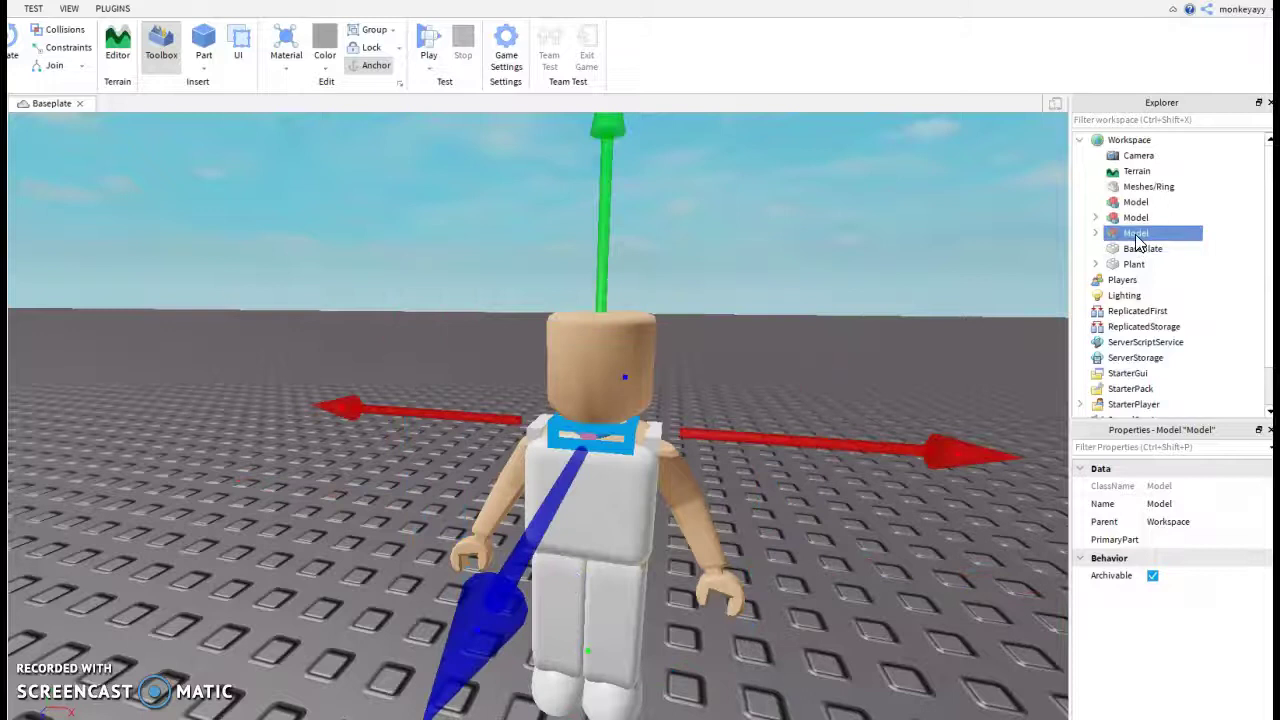
Step: Slide the grouped neck accessory off the neck to the character's side and rotate it upright beside the arm
drag(756, 439, 943, 464)
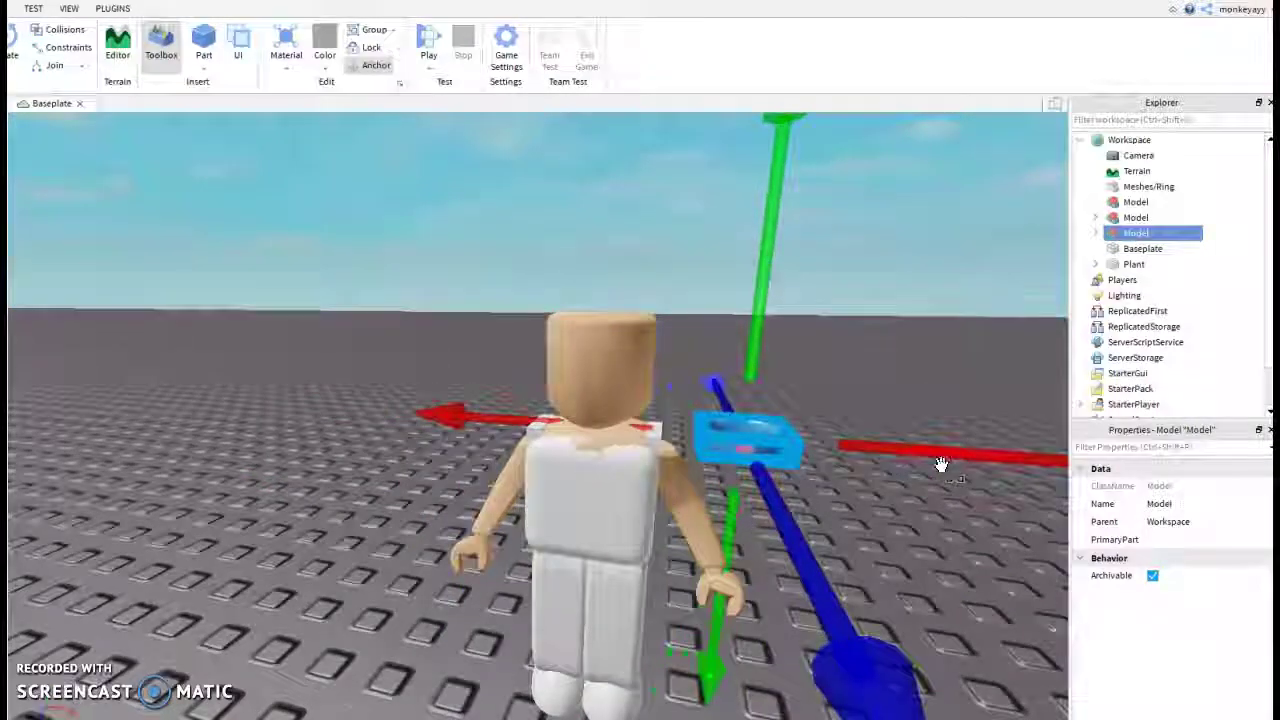
scroll(940, 462, down, 4)
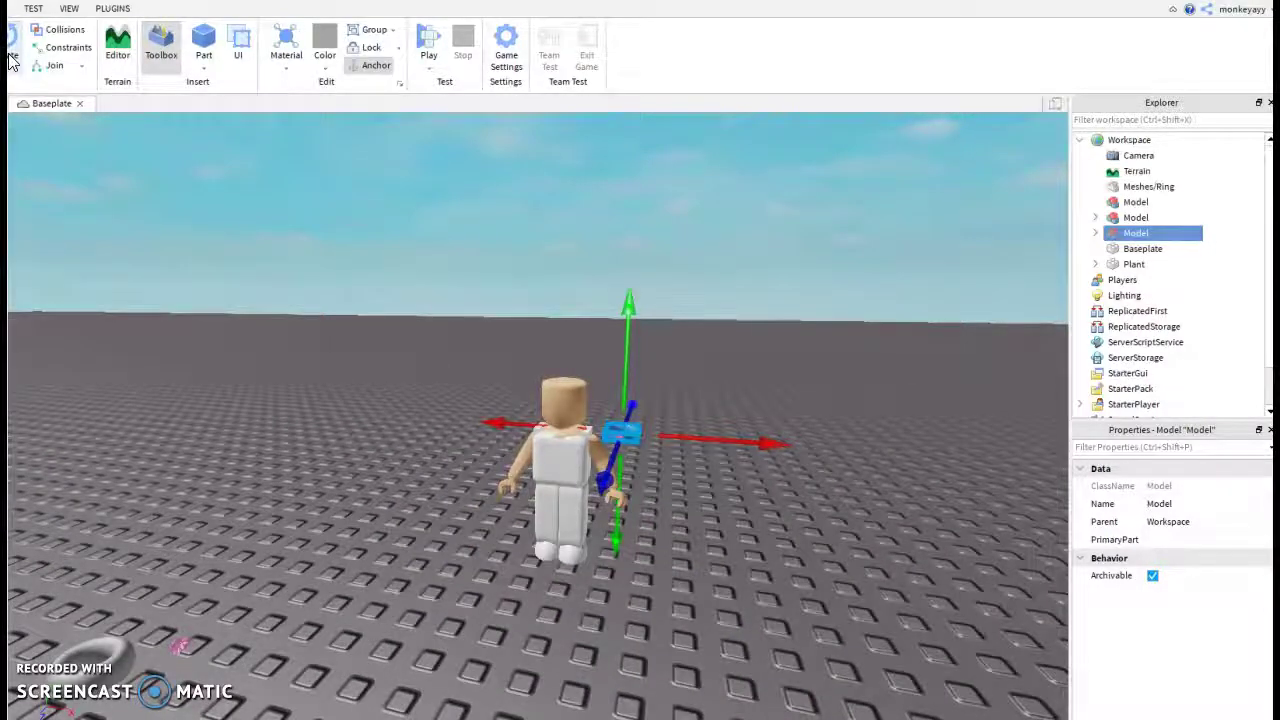
click(10, 58)
scroll(715, 519, up, 8)
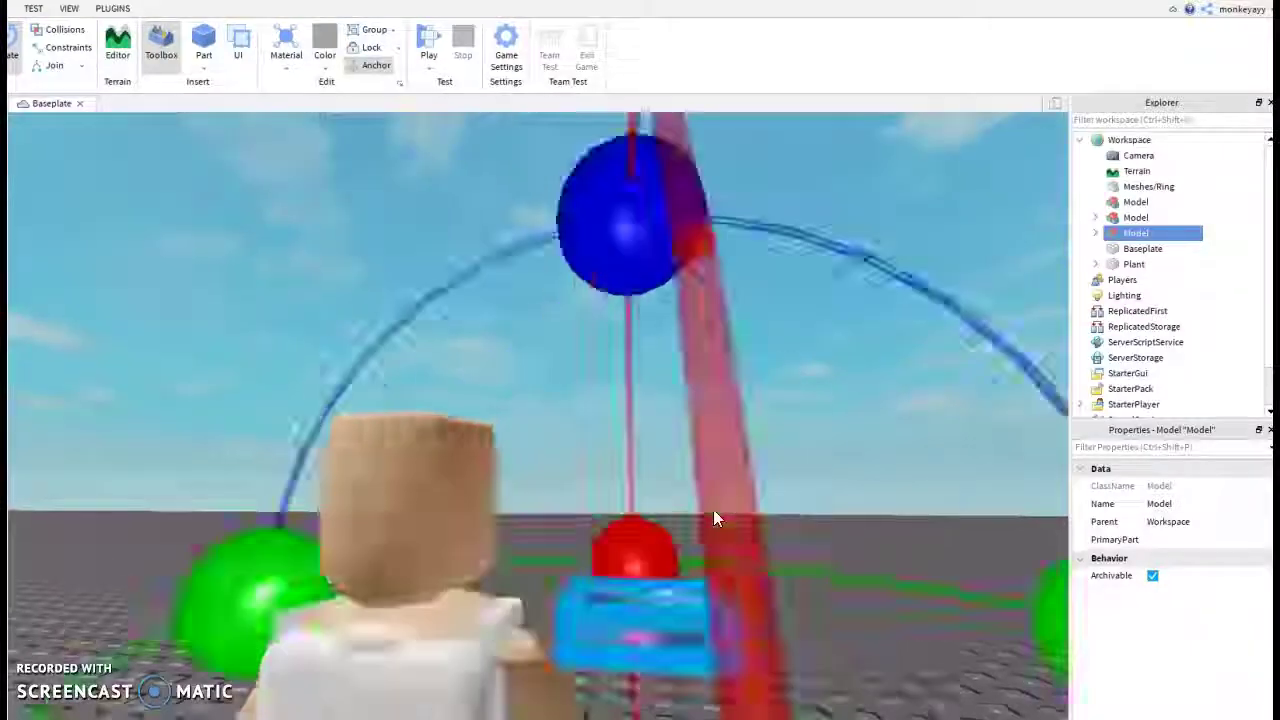
scroll(715, 519, down, 8)
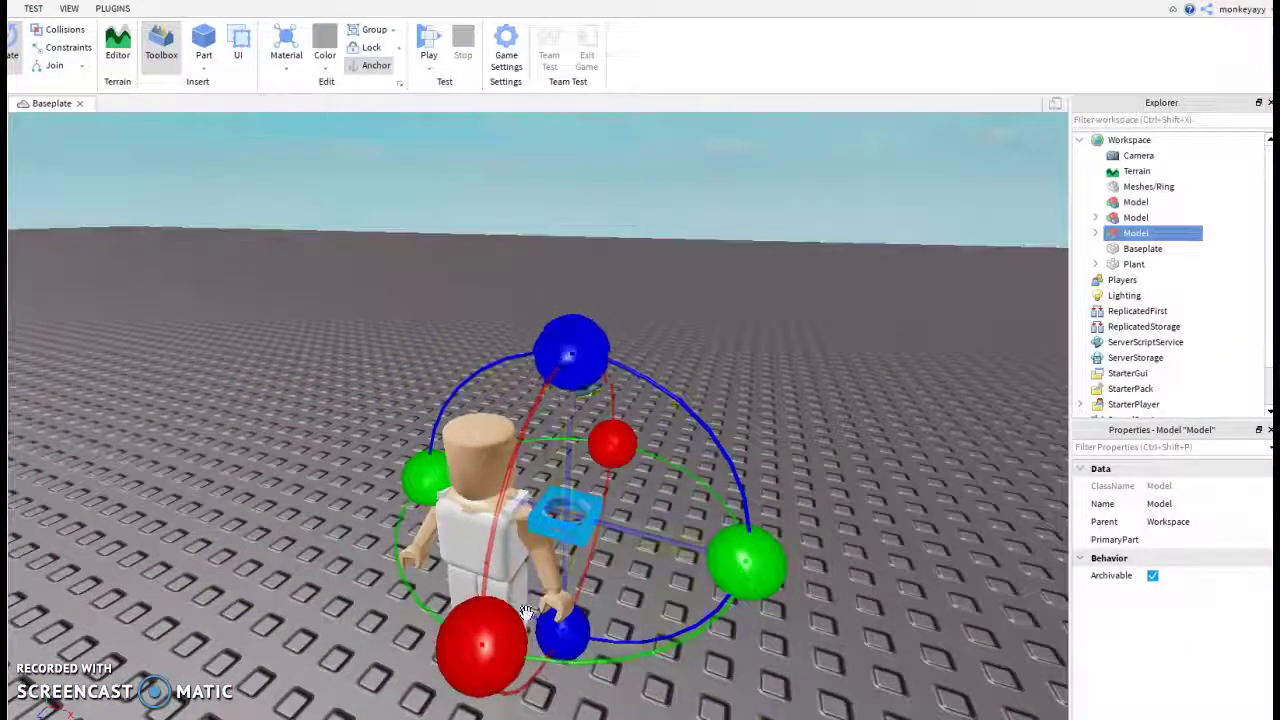
drag(527, 612, 565, 365)
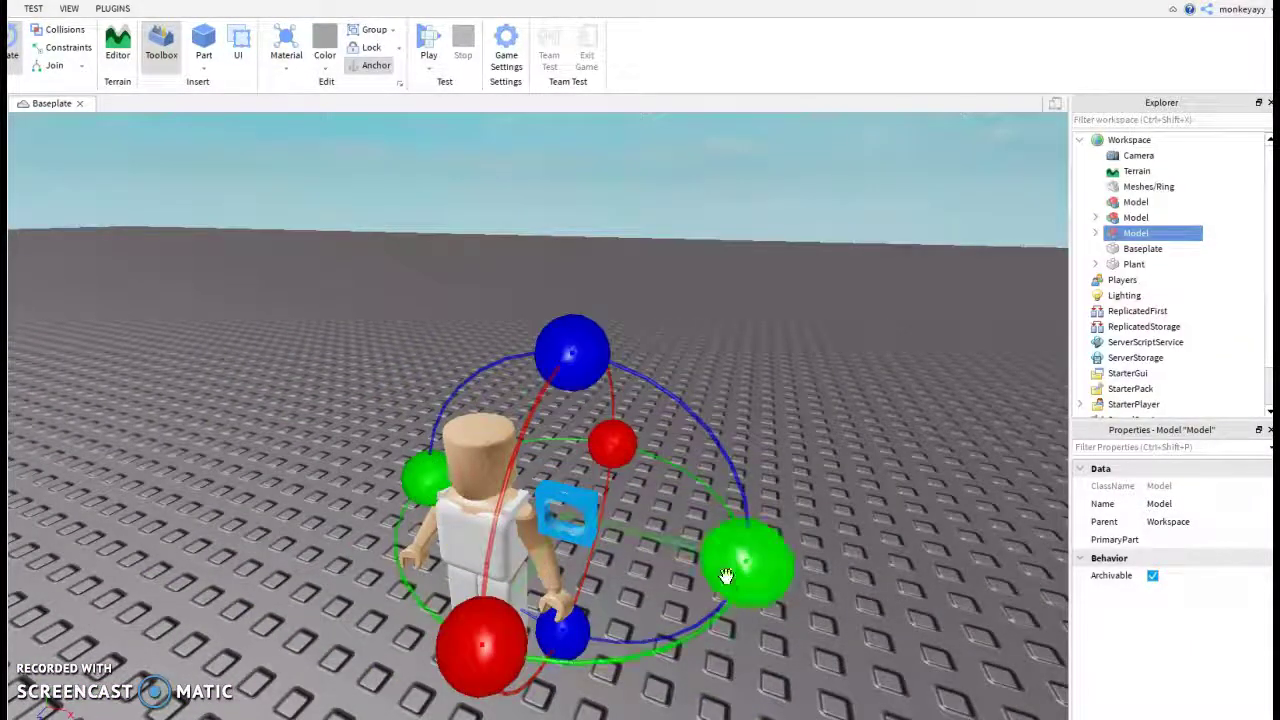
drag(756, 573, 716, 463)
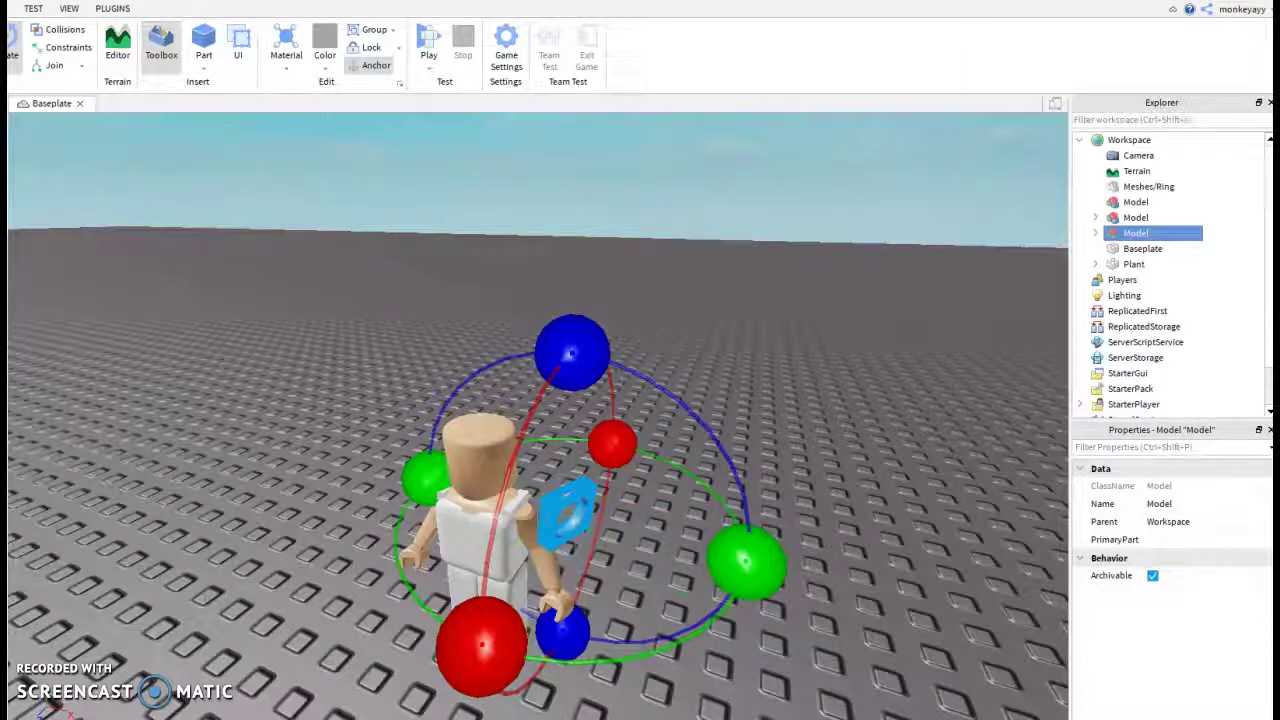
Step: Lower the grouped ring and Plant to the character's hand, adjusting its height along the forearm
key(ctrl+2)
scroll(550, 484, down, 5)
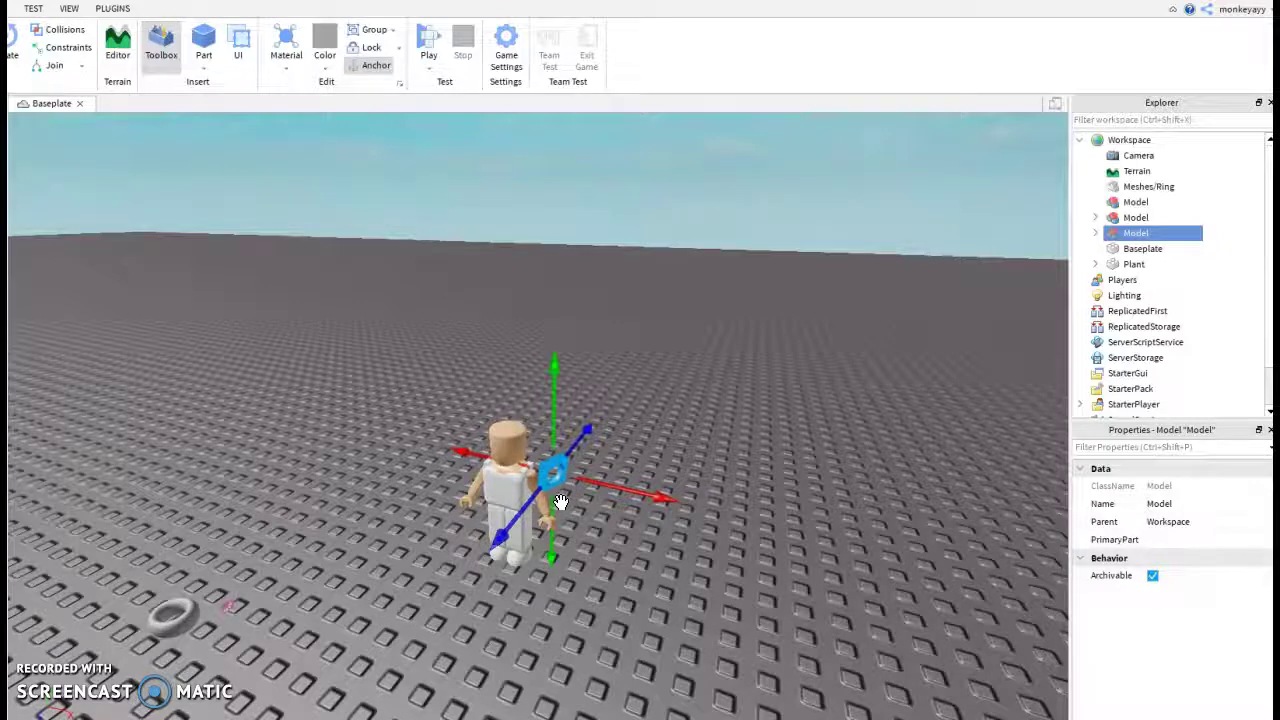
drag(561, 502, 558, 570)
scroll(609, 576, up, 5)
right_drag(609, 576, 600, 586)
scroll(680, 523, up, 5)
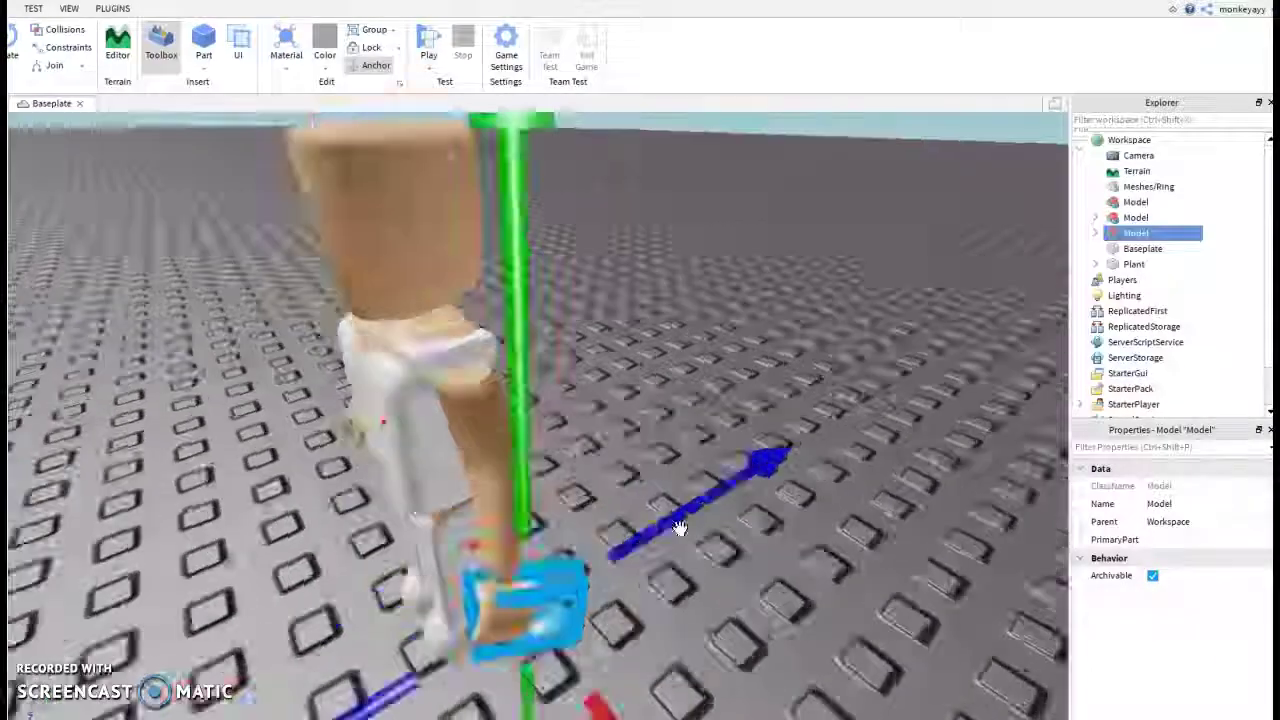
right_drag(680, 523, 686, 528)
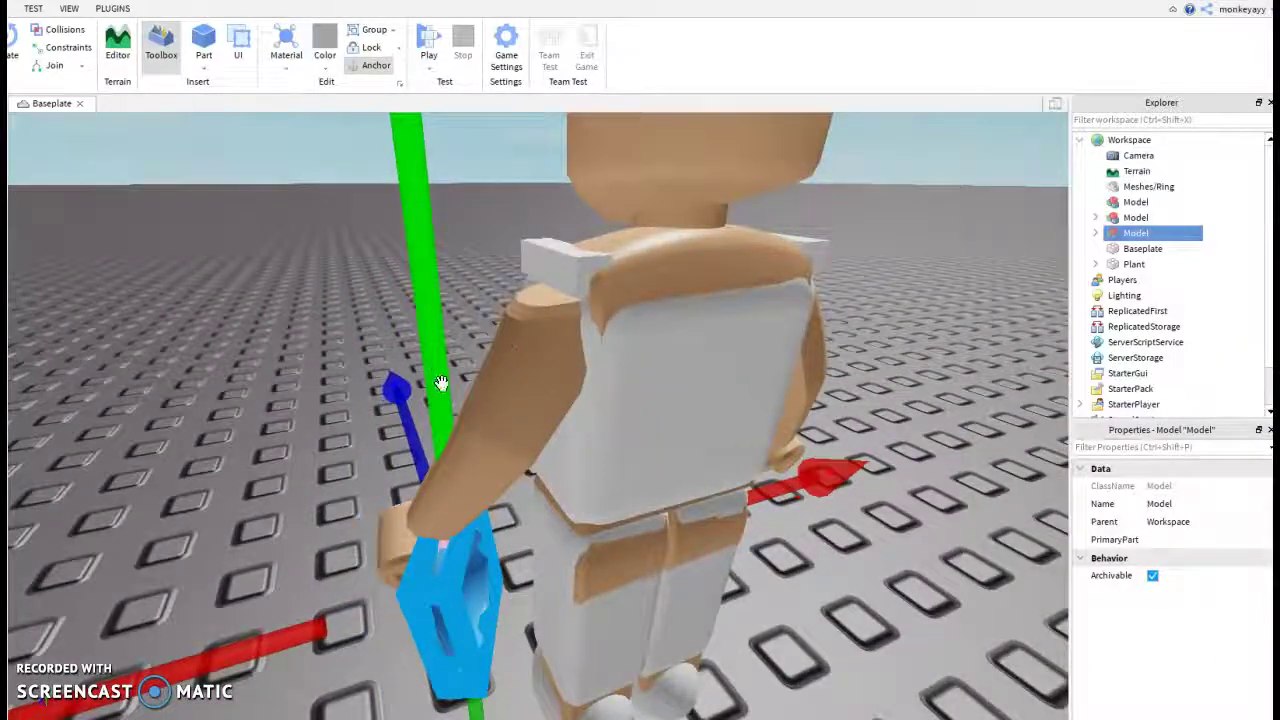
drag(431, 363, 424, 282)
right_drag(783, 647, 775, 641)
scroll(777, 643, down, 5)
scroll(775, 642, up, 5)
scroll(775, 642, down, 5)
scroll(487, 440, up, 3)
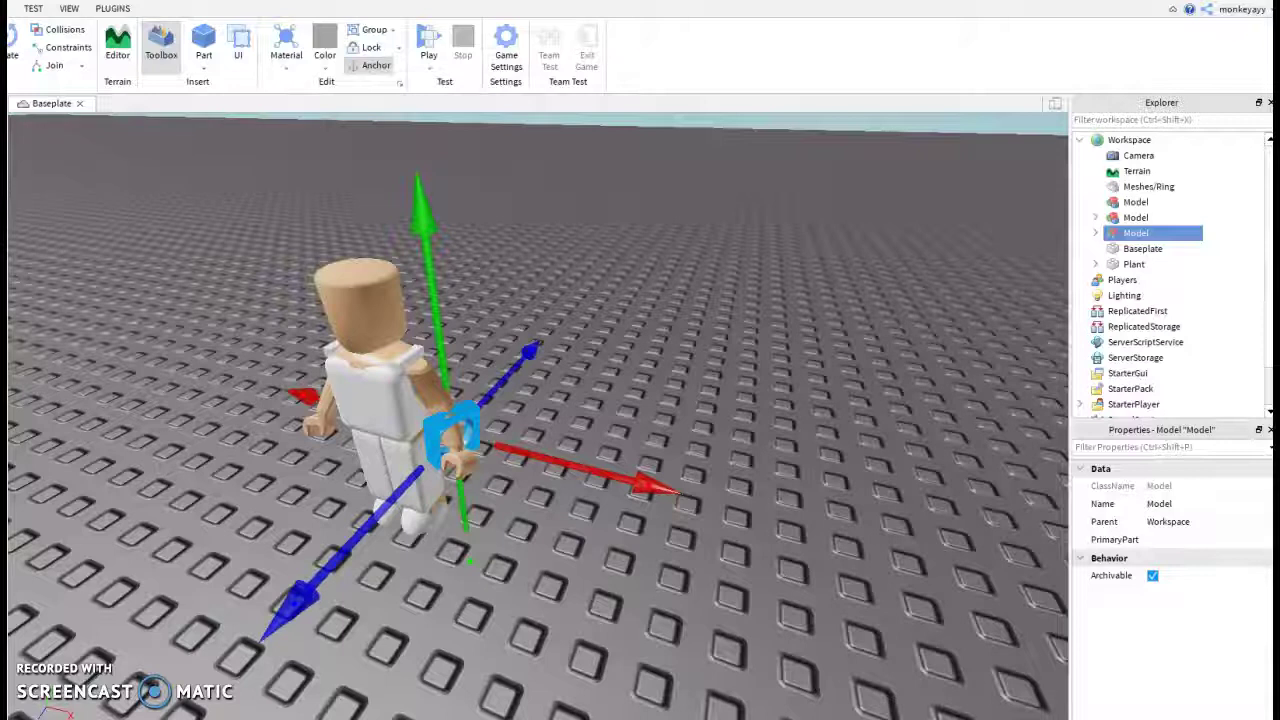
Step: Tilt the grouped ring and Plant at the forearm and shift it slightly outward
click(16, 58)
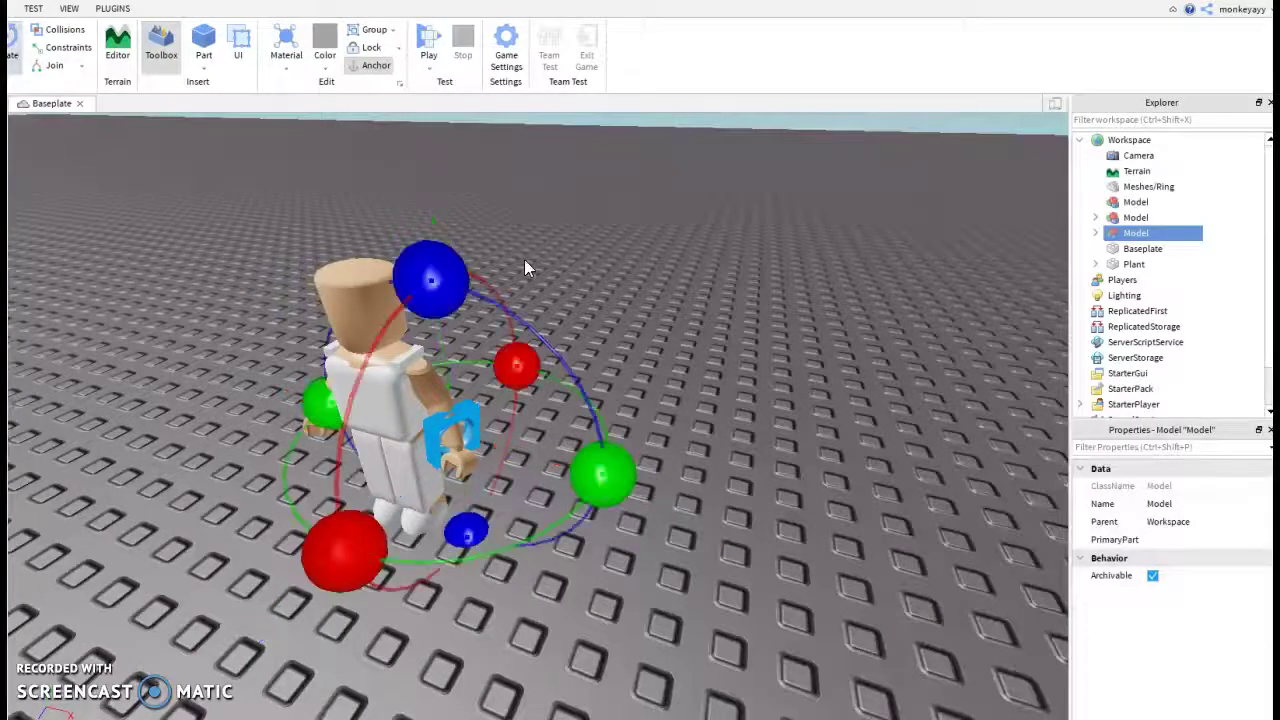
drag(422, 279, 500, 298)
key(ctrl+2)
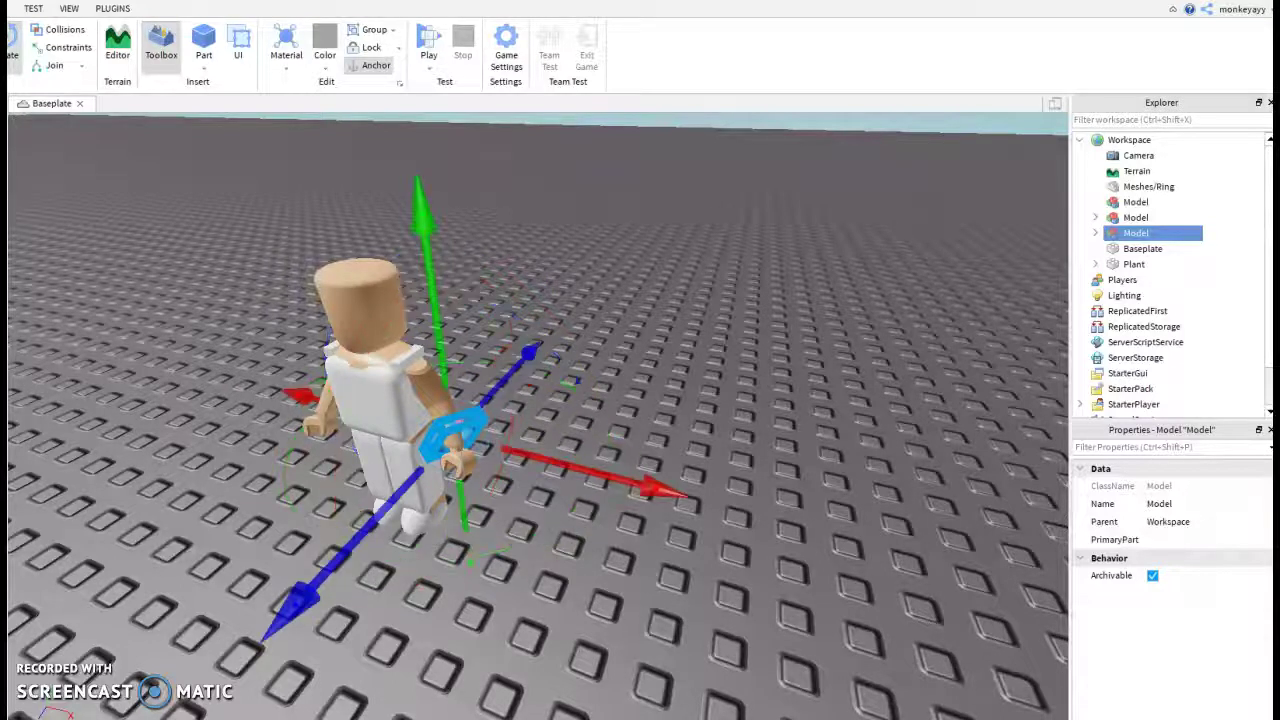
drag(570, 476, 586, 495)
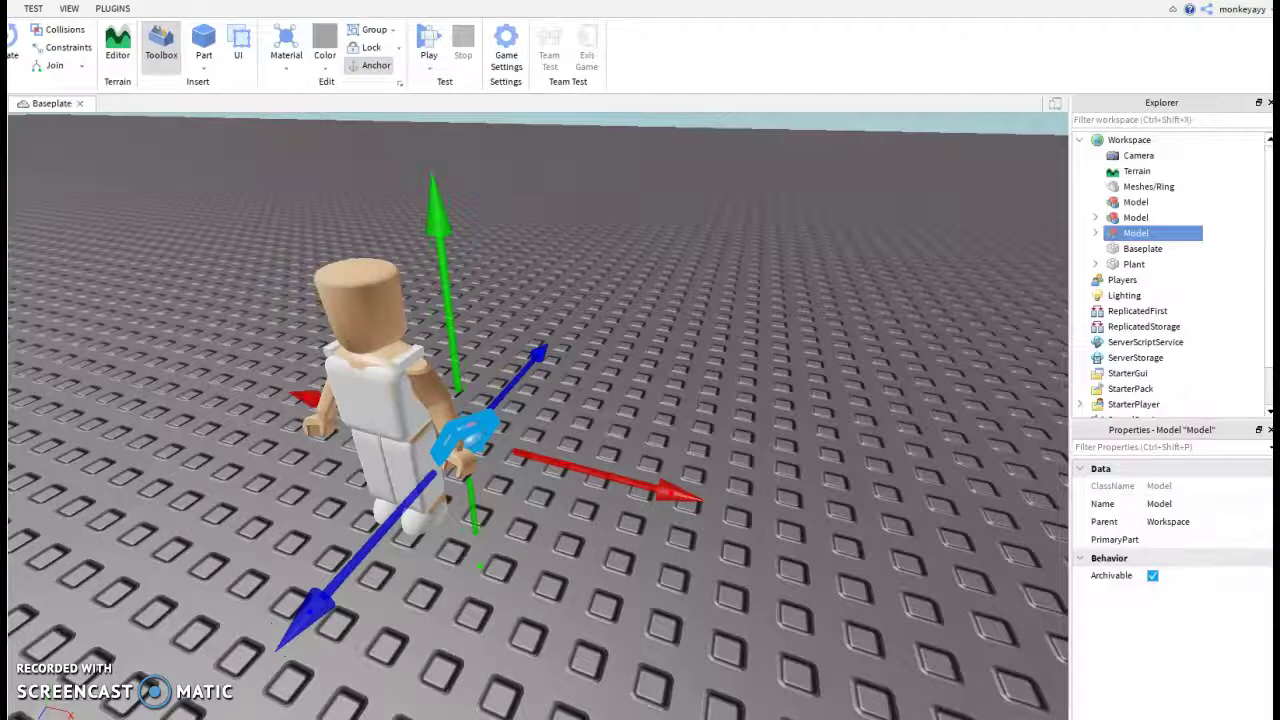
Step: Try to resize the grouped accessory around the forearm with the Model Resize plugin's handles
key(ctrl+3)
scroll(630, 383, up, 5)
right_drag(630, 383, 797, 456)
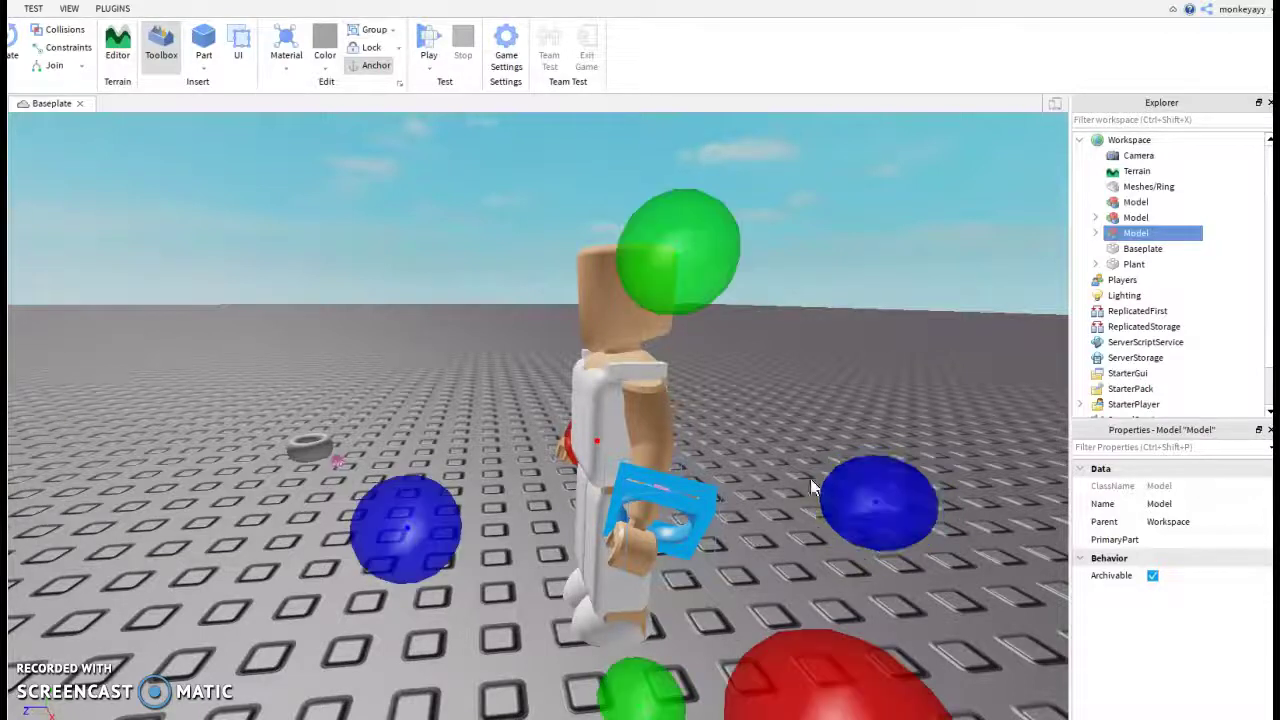
click(113, 9)
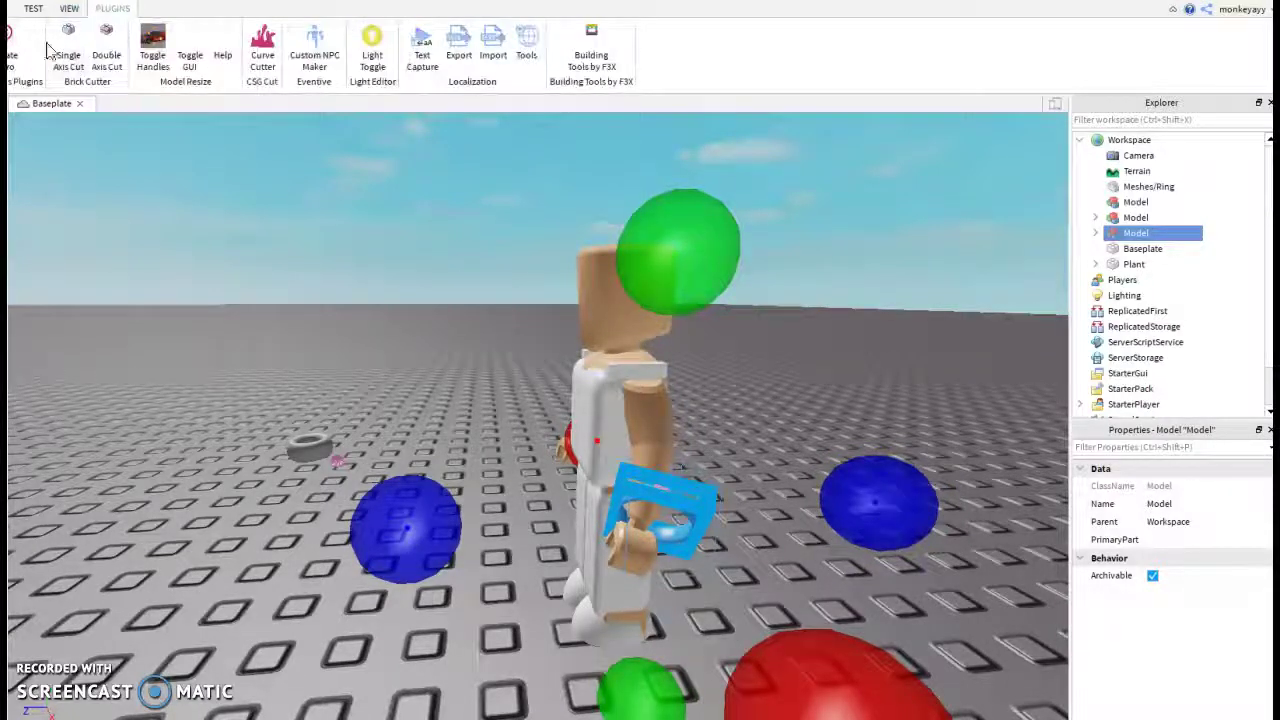
click(152, 48)
drag(884, 516, 797, 523)
right_drag(703, 607, 705, 612)
scroll(386, 586, down, 5)
scroll(586, 539, up, 5)
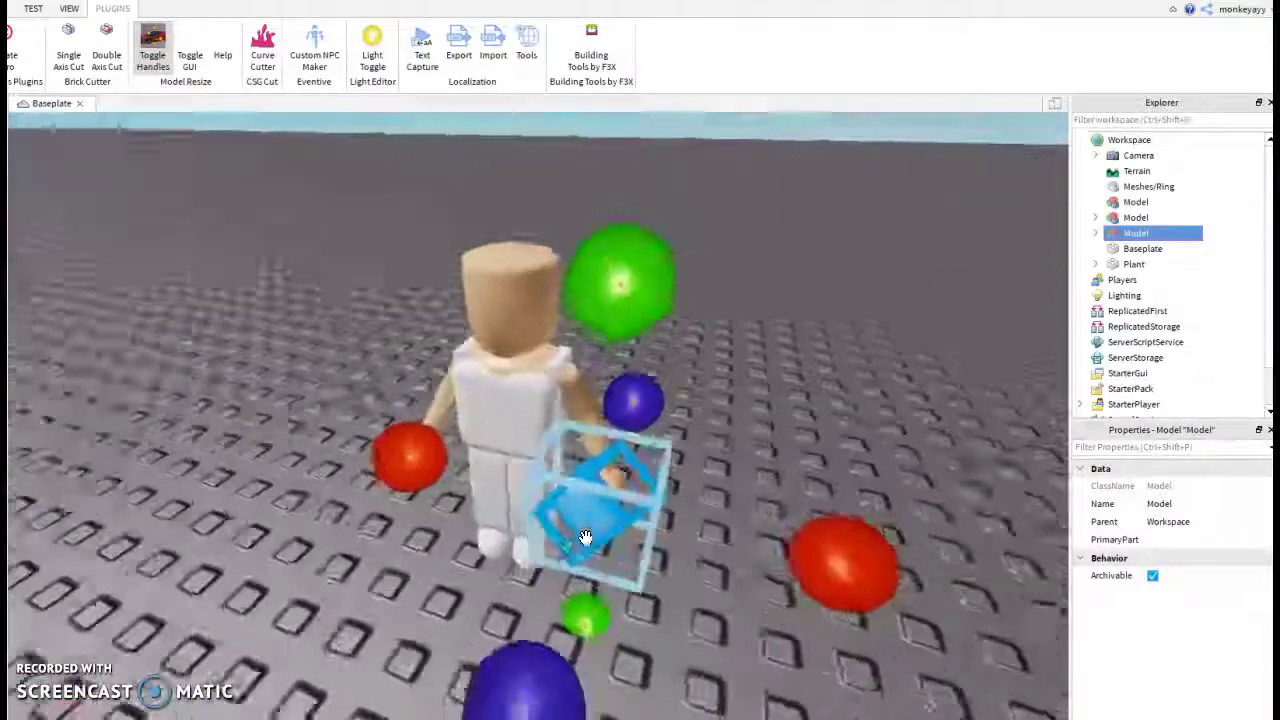
Step: Cut the grouped ring and Plant model out of the workspace
right_click(620, 498)
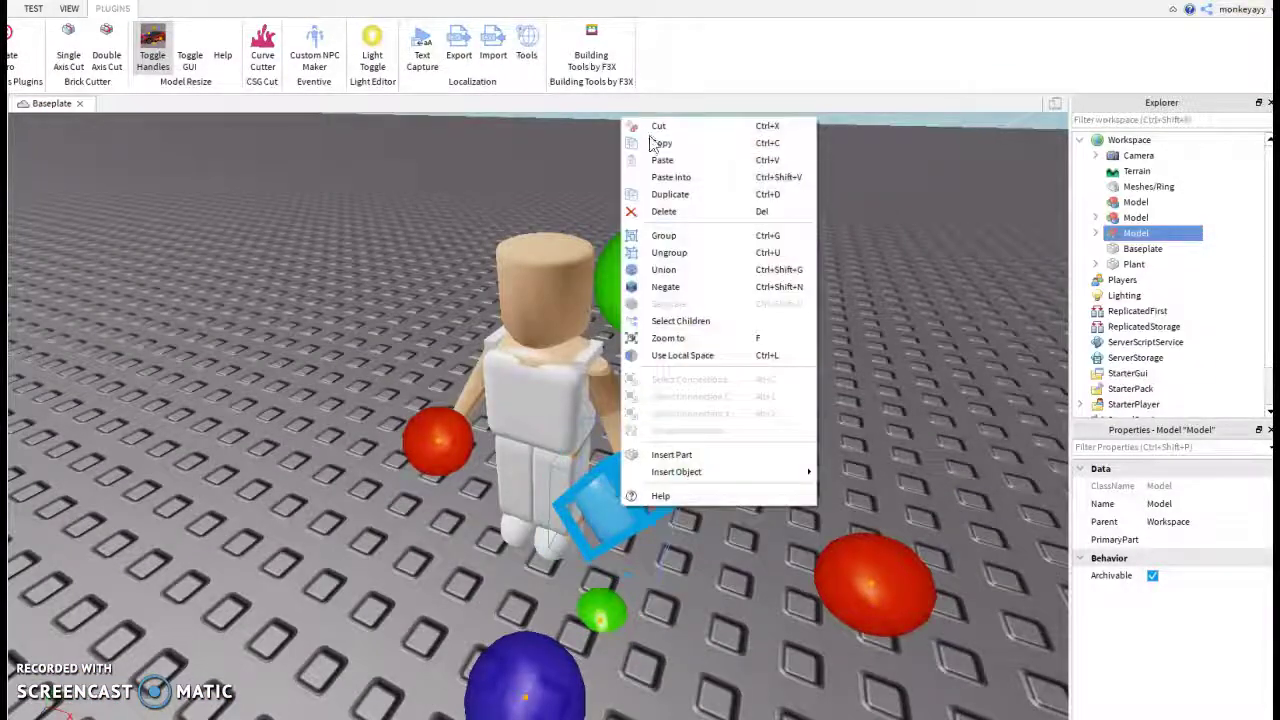
click(656, 126)
scroll(778, 258, down, 5)
scroll(736, 331, up, 3)
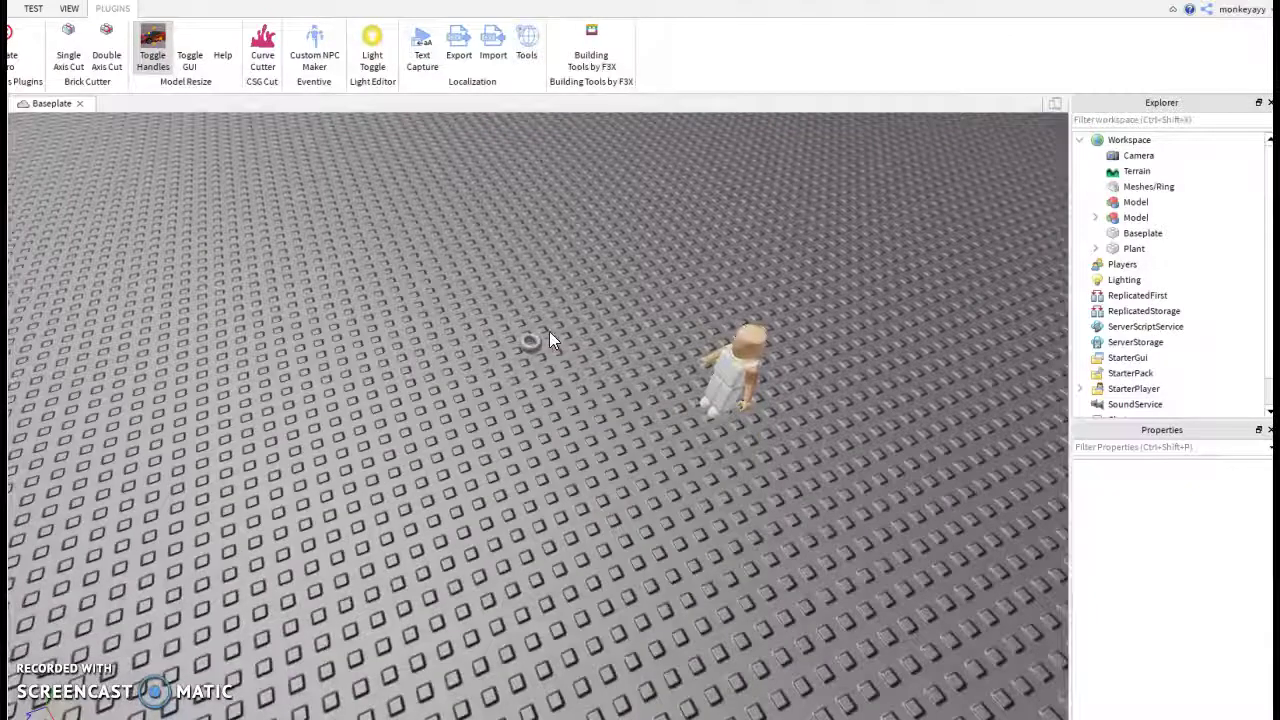
Step: Move the spare grey ring from the baseplate to the character's side and turn off the Model Resize handles
drag(529, 343, 751, 397)
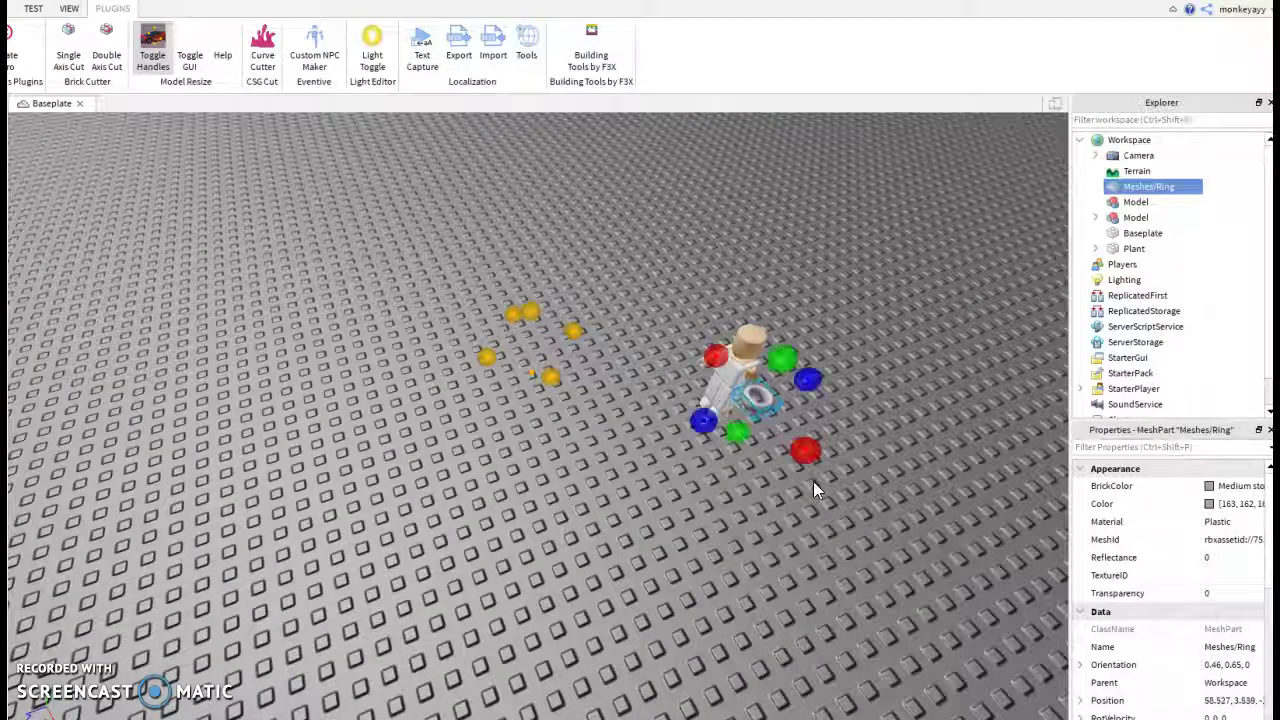
key(f)
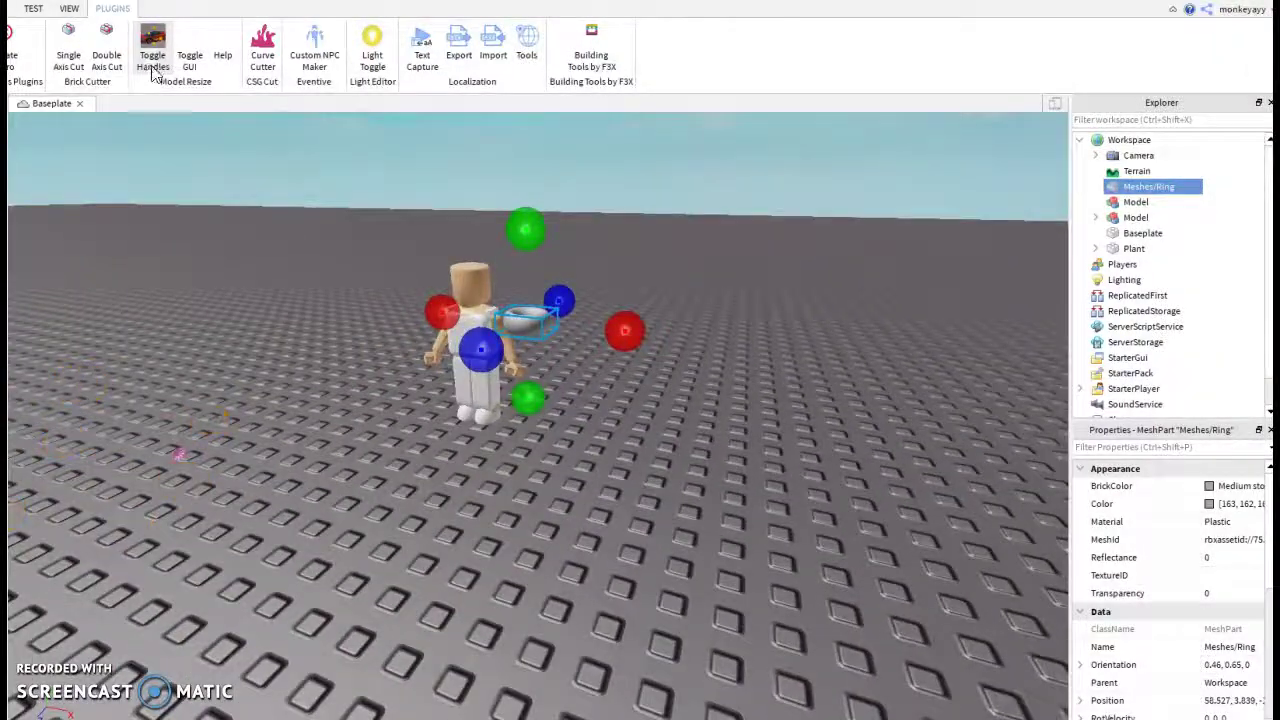
scroll(578, 443, up, 5)
right_drag(582, 402, 692, 379)
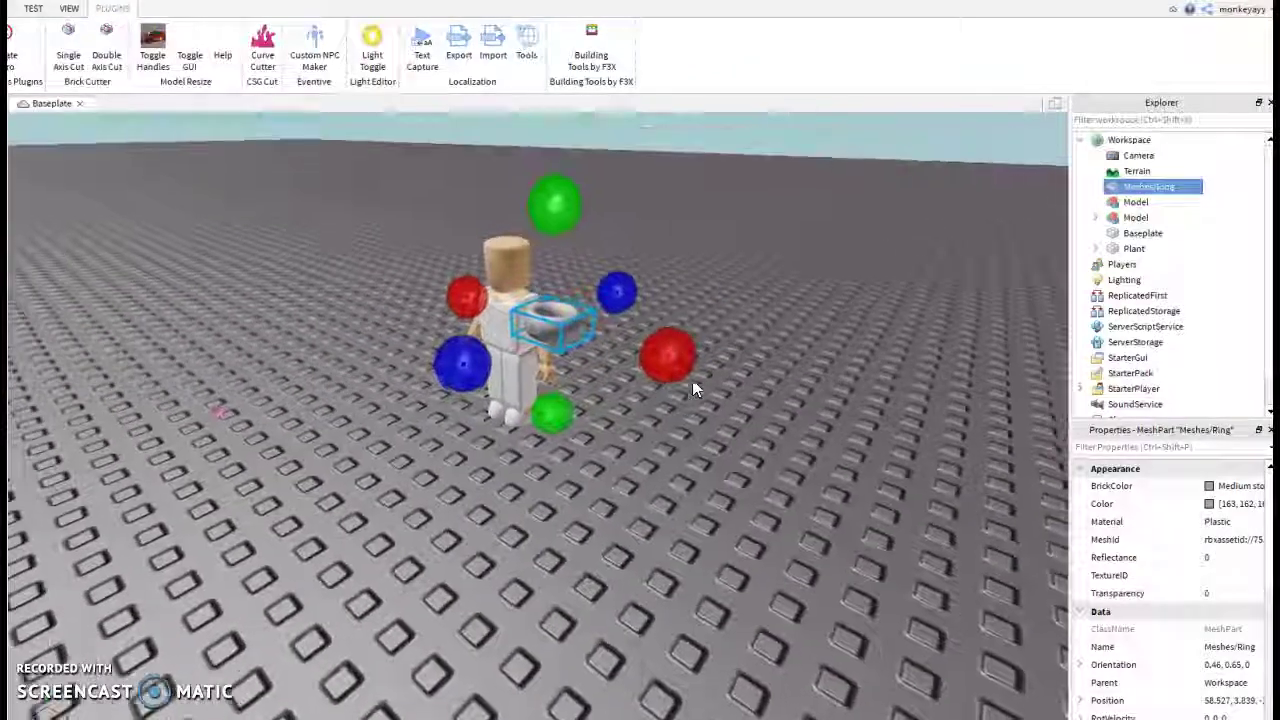
Step: Scale the grey ring down in height, depth and width to suit the character's wrist
click(3, 9)
right_drag(565, 509, 578, 518)
key(w)
drag(683, 184, 685, 223)
drag(371, 424, 458, 417)
drag(614, 296, 566, 290)
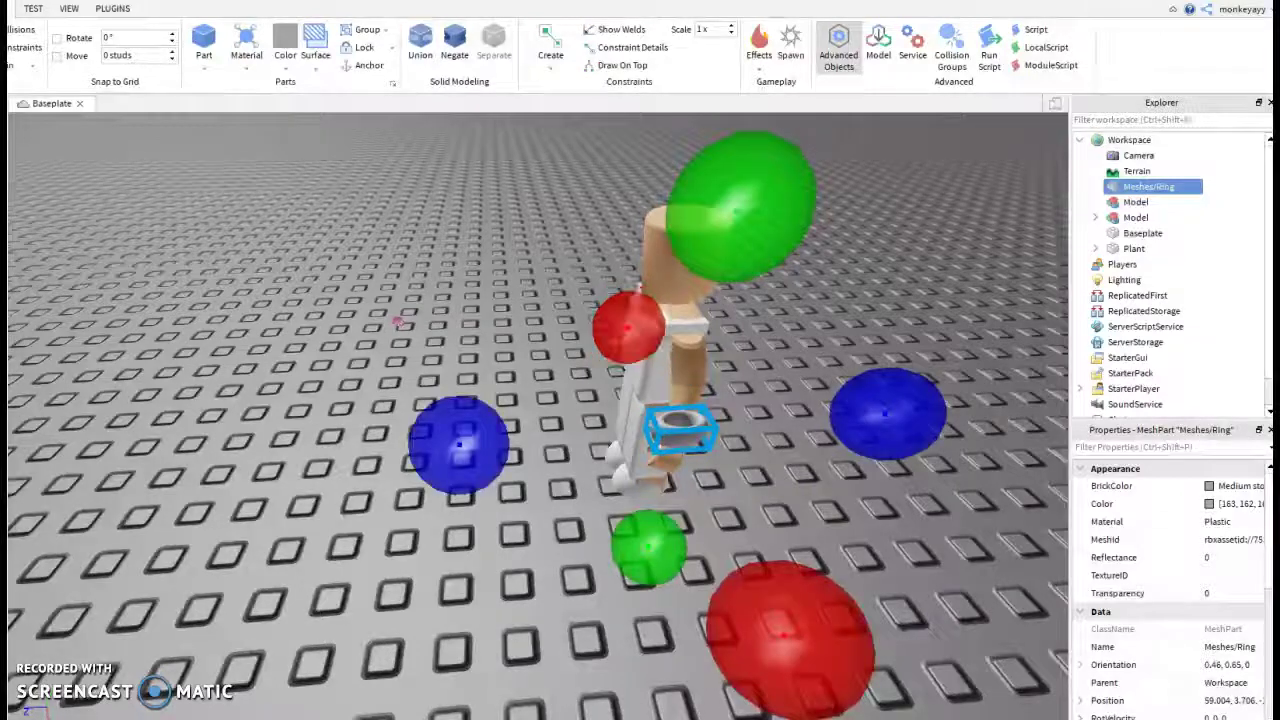
Step: Rotate the grey ring to tilt it steeply beside the character's arm
key(ctrl+4)
scroll(760, 260, down, 5)
drag(625, 322, 690, 474)
right_drag(756, 502, 802, 527)
Step: Move the tilted ring sideways clear of the arm and lower it to just below the character's hand
key(ctrl+2)
scroll(780, 510, up, 3)
scroll(783, 510, down, 3)
scroll(802, 527, up, 3)
drag(622, 222, 778, 226)
scroll(770, 235, down, 4)
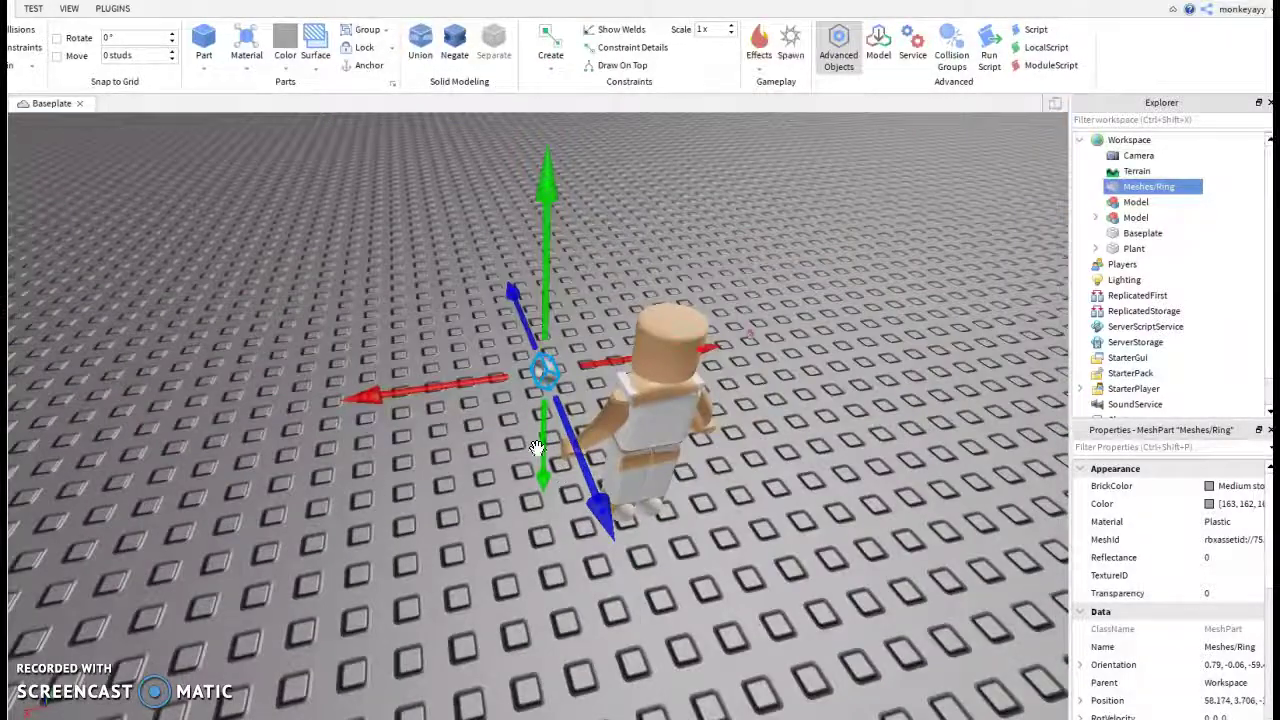
drag(537, 447, 546, 505)
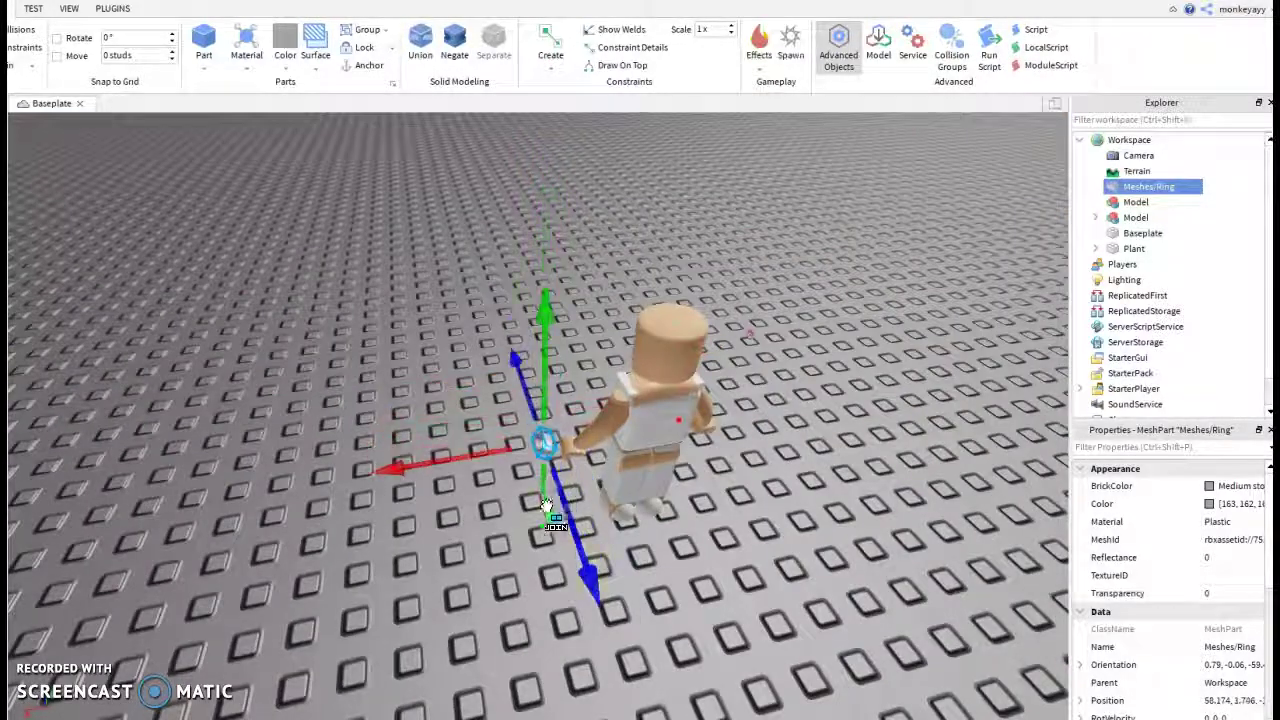
scroll(601, 511, up, 4)
right_drag(600, 511, 602, 515)
scroll(602, 515, down, 3)
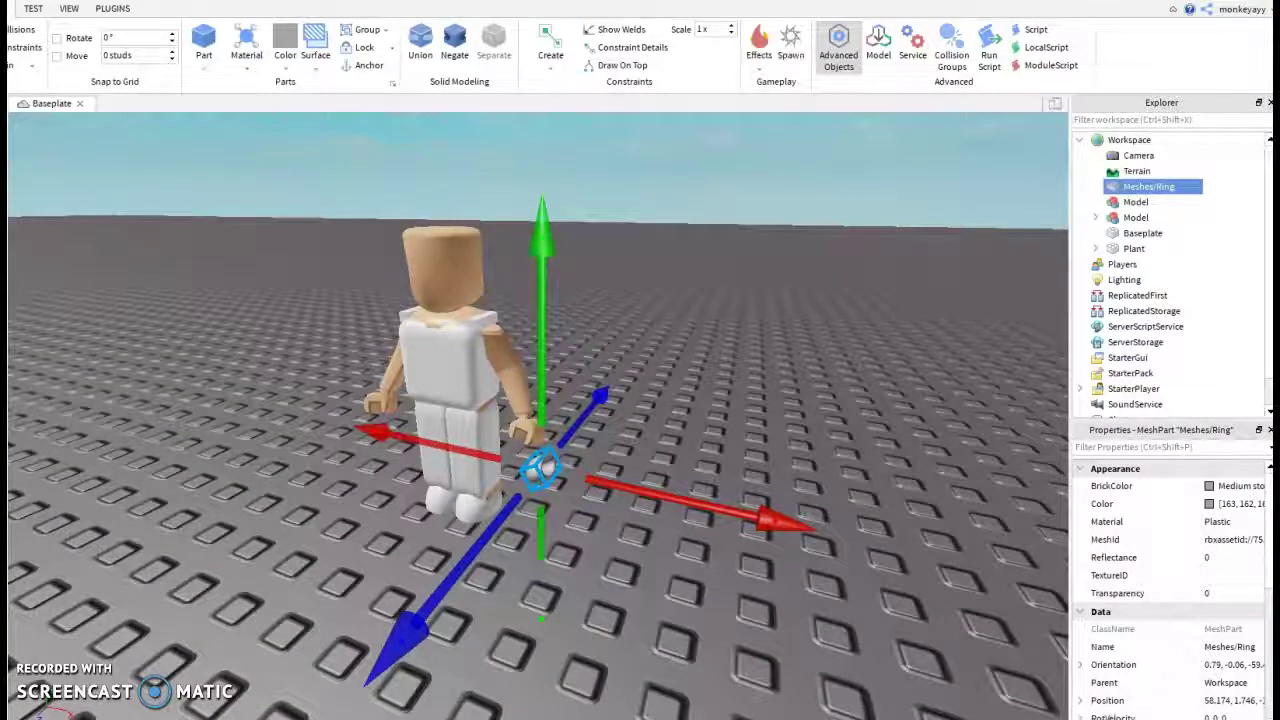
Step: Rotate the ring back to nearly level and move it up and inward onto the character's wrist
key(ctrl+4)
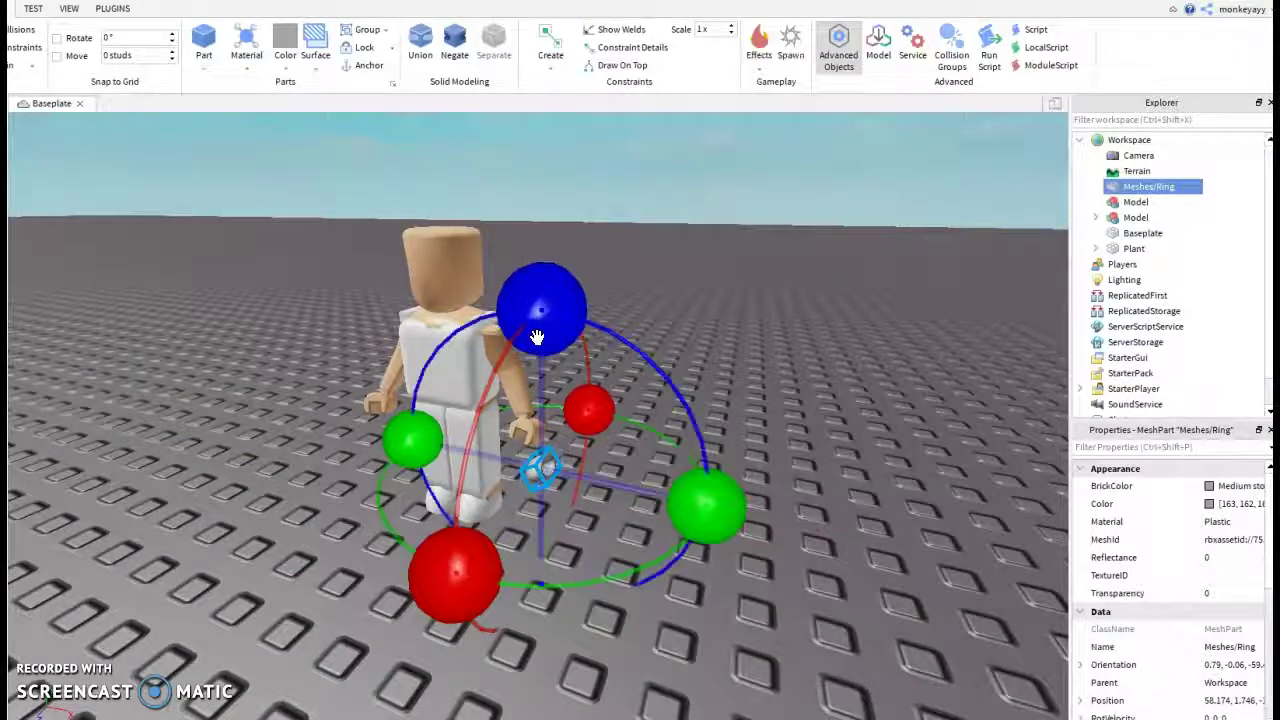
drag(540, 322, 372, 335)
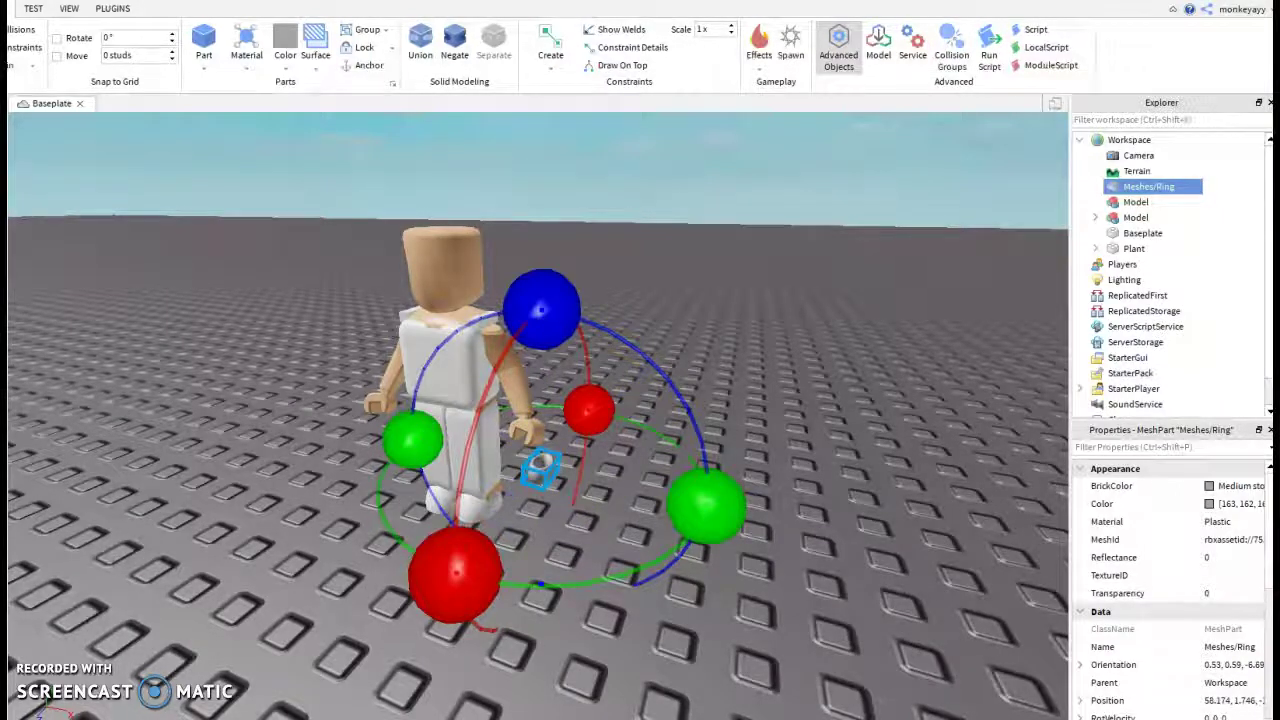
key(ctrl+2)
drag(453, 463, 420, 457)
drag(502, 392, 500, 353)
drag(694, 470, 711, 473)
Step: Fine-tune the ring's front-to-back and sideways position so it encircles the wrist
scroll(769, 455, up, 1)
scroll(769, 455, up, 2)
right_drag(769, 455, 761, 461)
drag(847, 397, 921, 394)
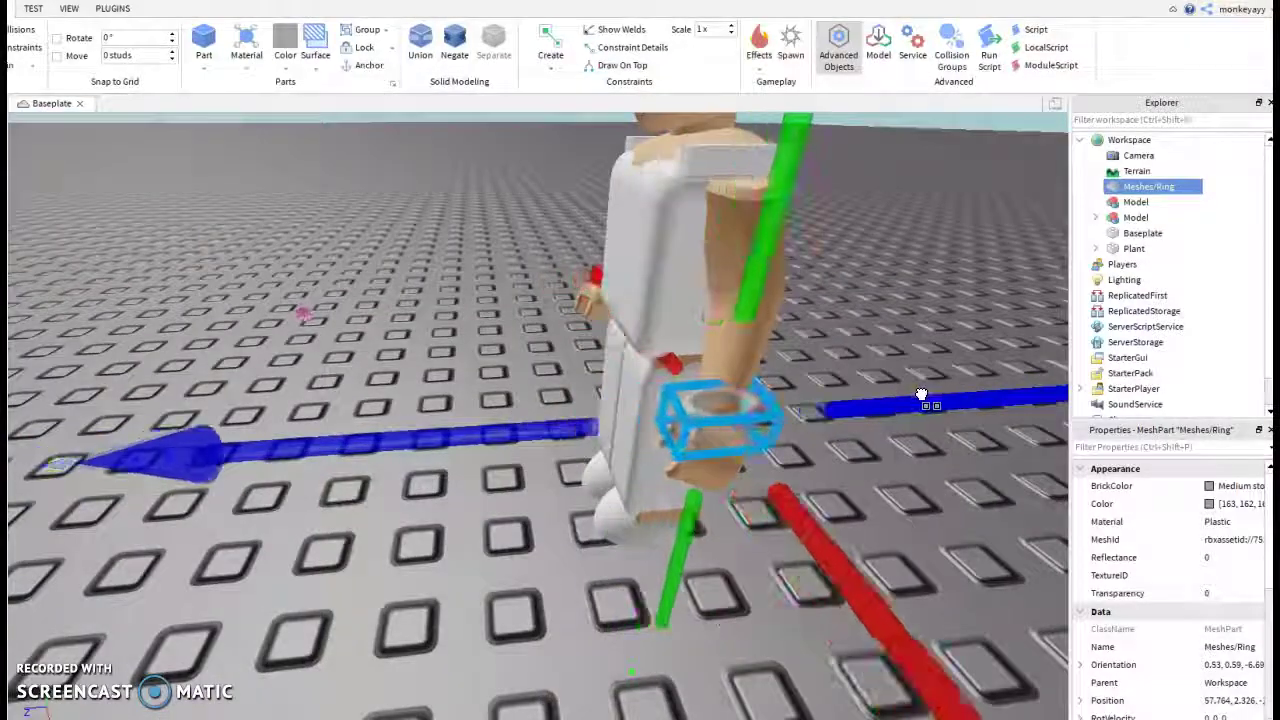
right_drag(866, 540, 866, 540)
right_drag(540, 532, 540, 532)
drag(278, 372, 243, 424)
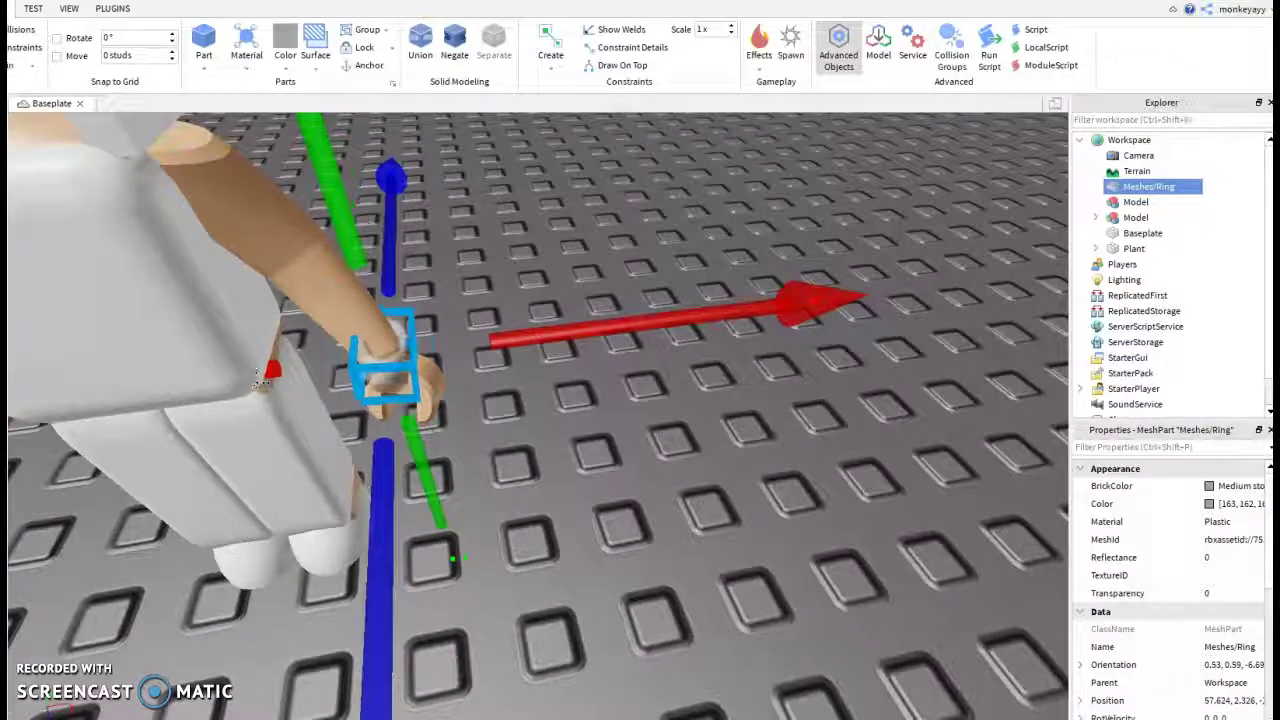
Step: Adjust the ring's width and depth to fit around the wrist
key(ctrl+3)
drag(690, 338, 701, 342)
drag(19, 437, 12, 437)
scroll(324, 566, down, 2)
scroll(324, 566, down, 1)
drag(292, 424, 279, 422)
key(f)
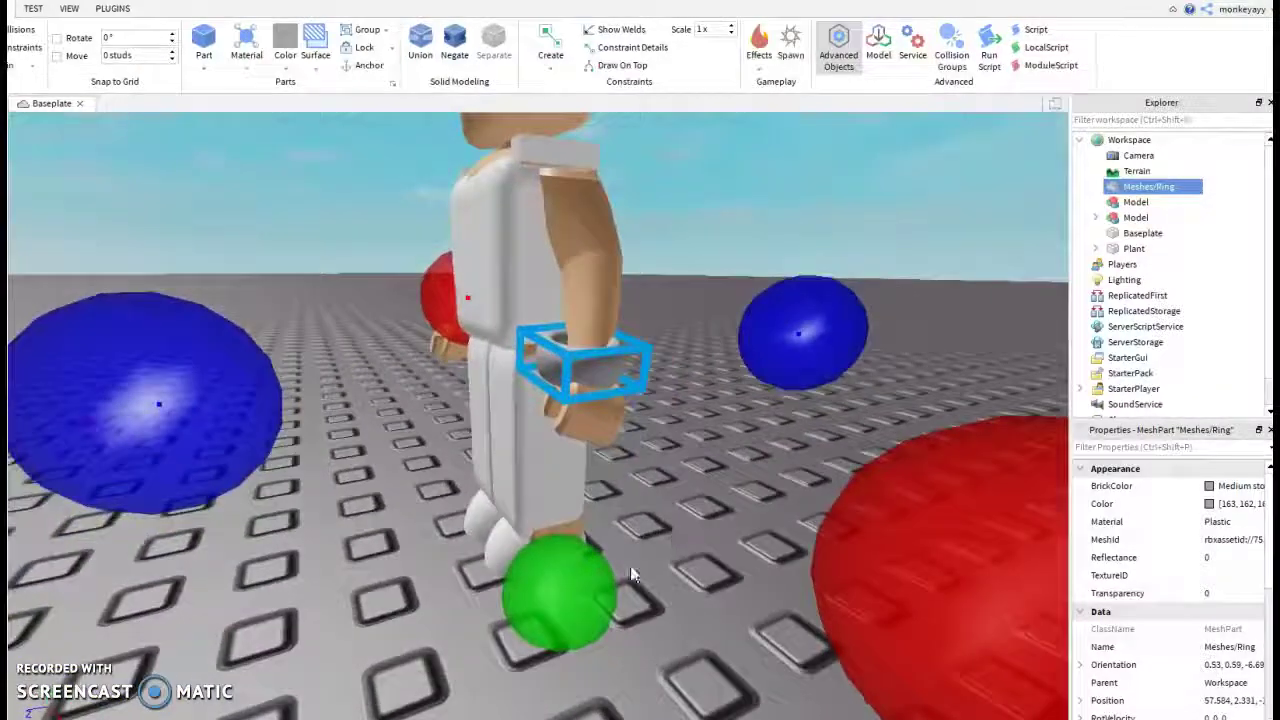
Step: Reduce the ring's height to make it a thin bracelet on the wrist
drag(563, 600, 564, 586)
scroll(589, 406, down, 2)
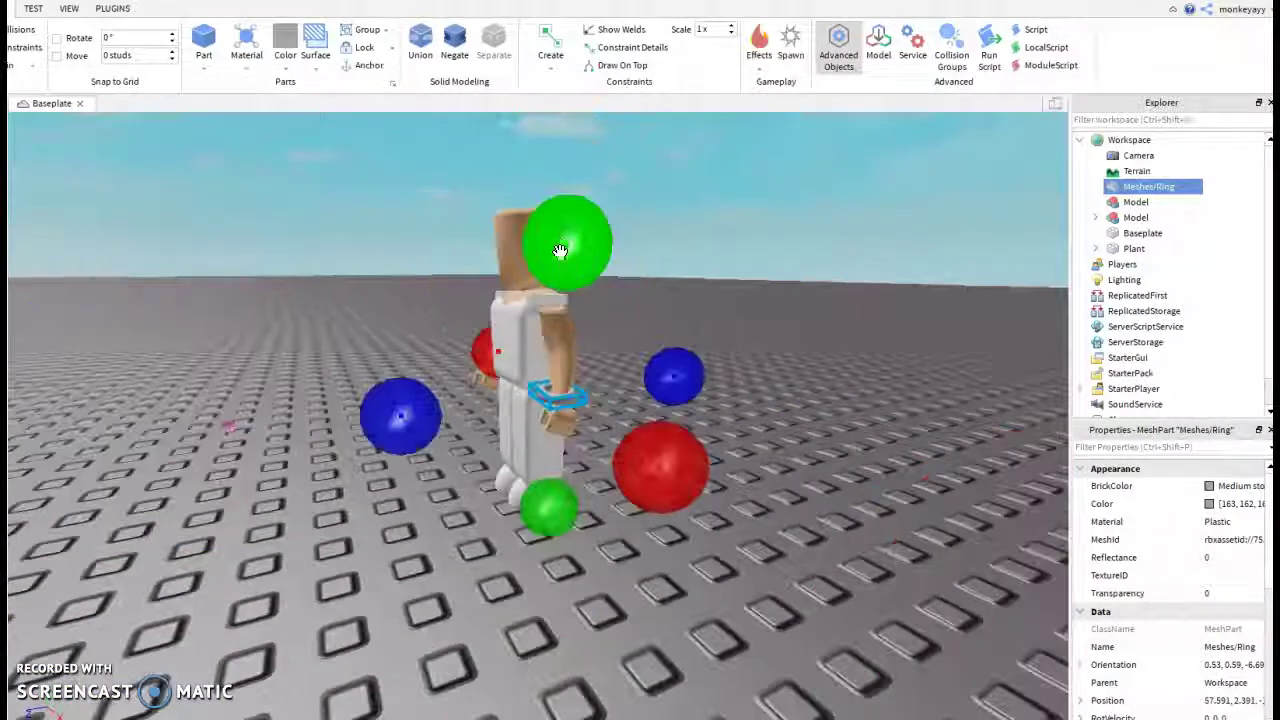
scroll(716, 524, up, 3)
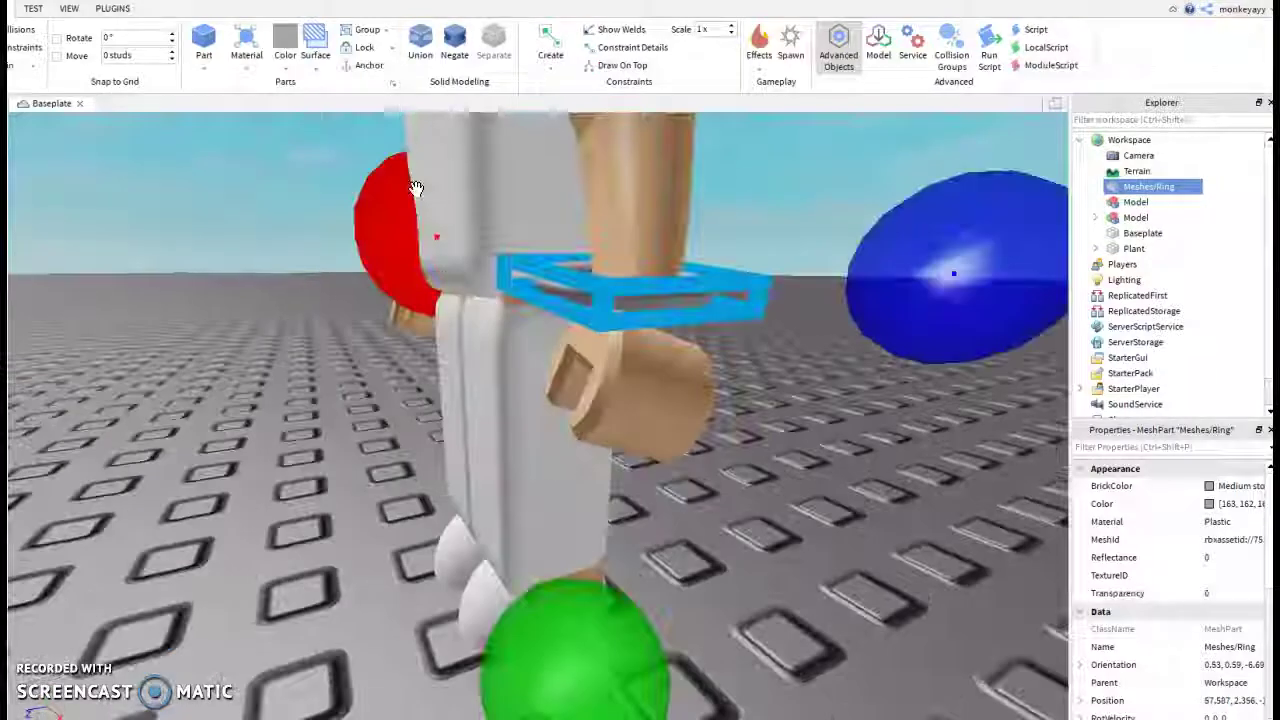
scroll(486, 315, down, 4)
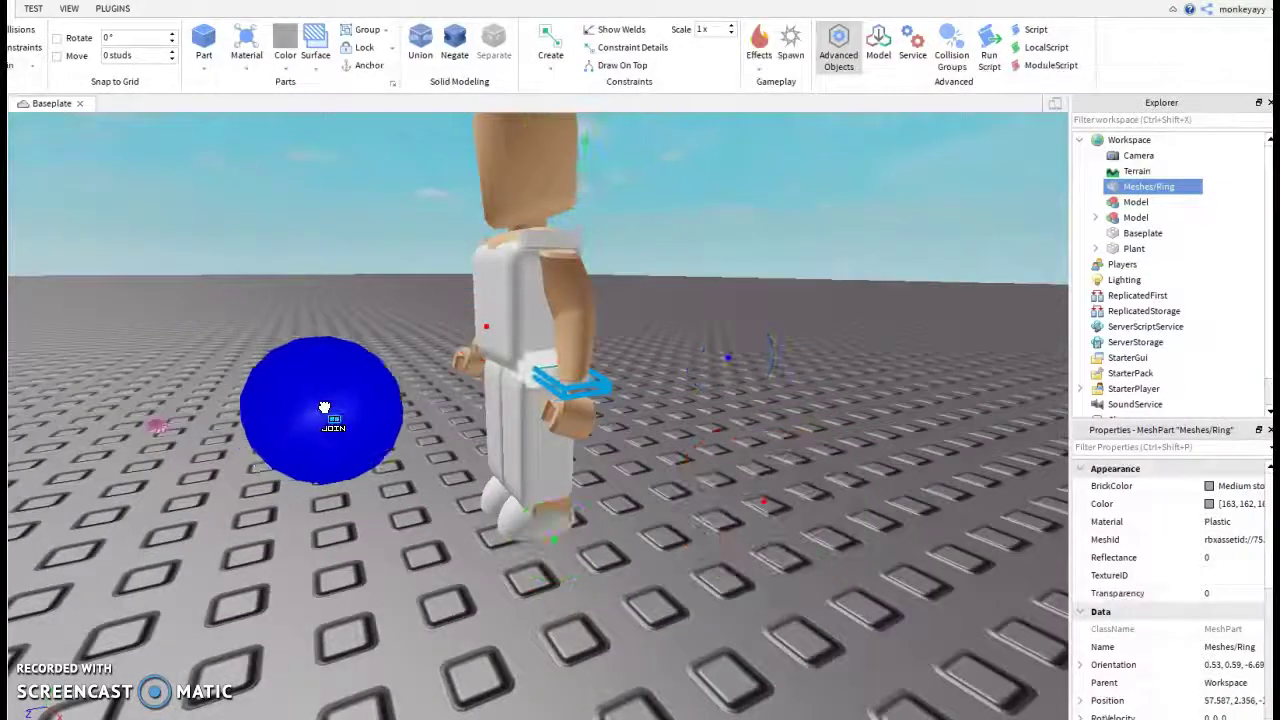
Step: Move the character away from the finished wrist ring and clear the selection
right_drag(774, 402, 817, 402)
scroll(818, 402, down, 4)
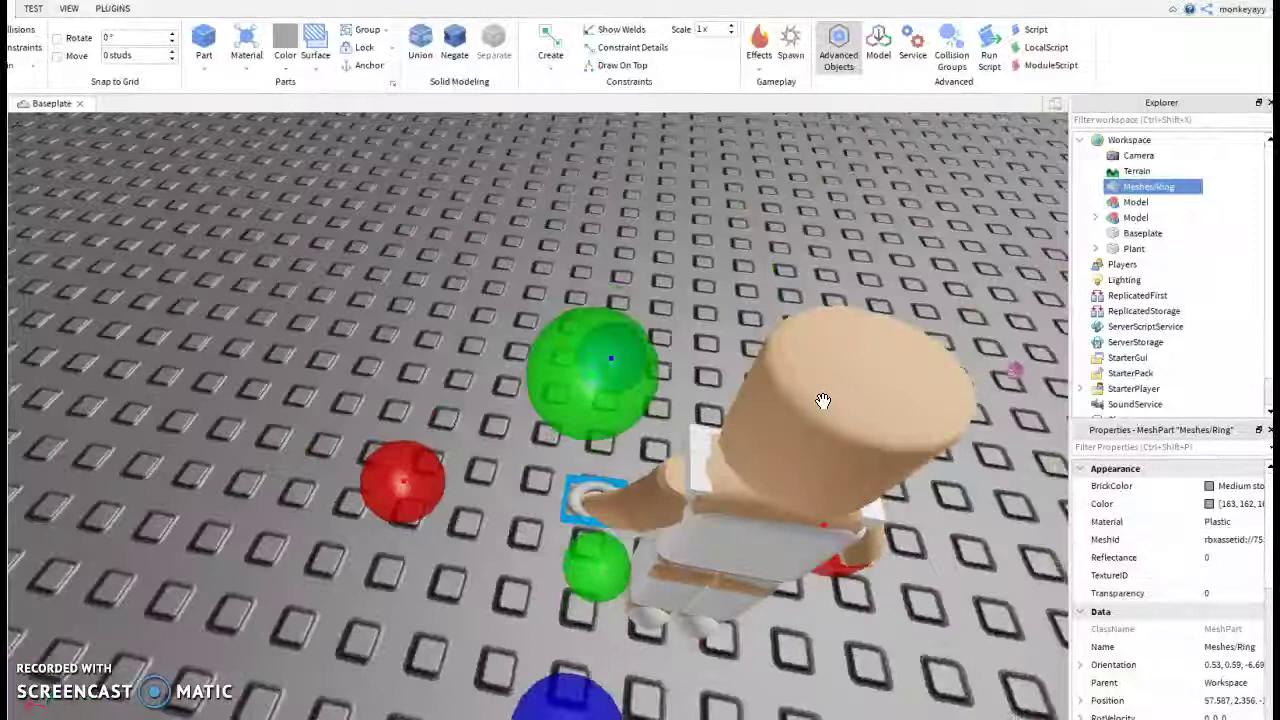
drag(834, 575, 831, 582)
click(831, 582)
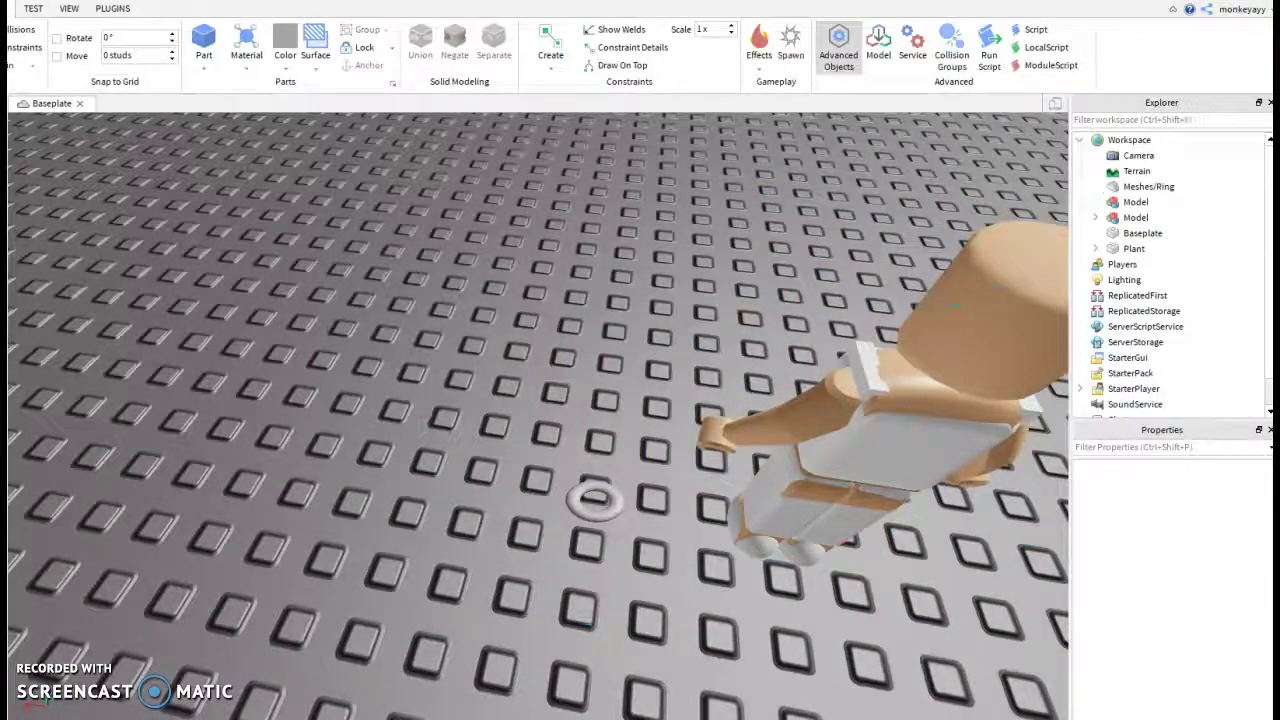
Step: Undo the last character move so the ring sits on the wrist, and clear the selection
key(ctrl+z)
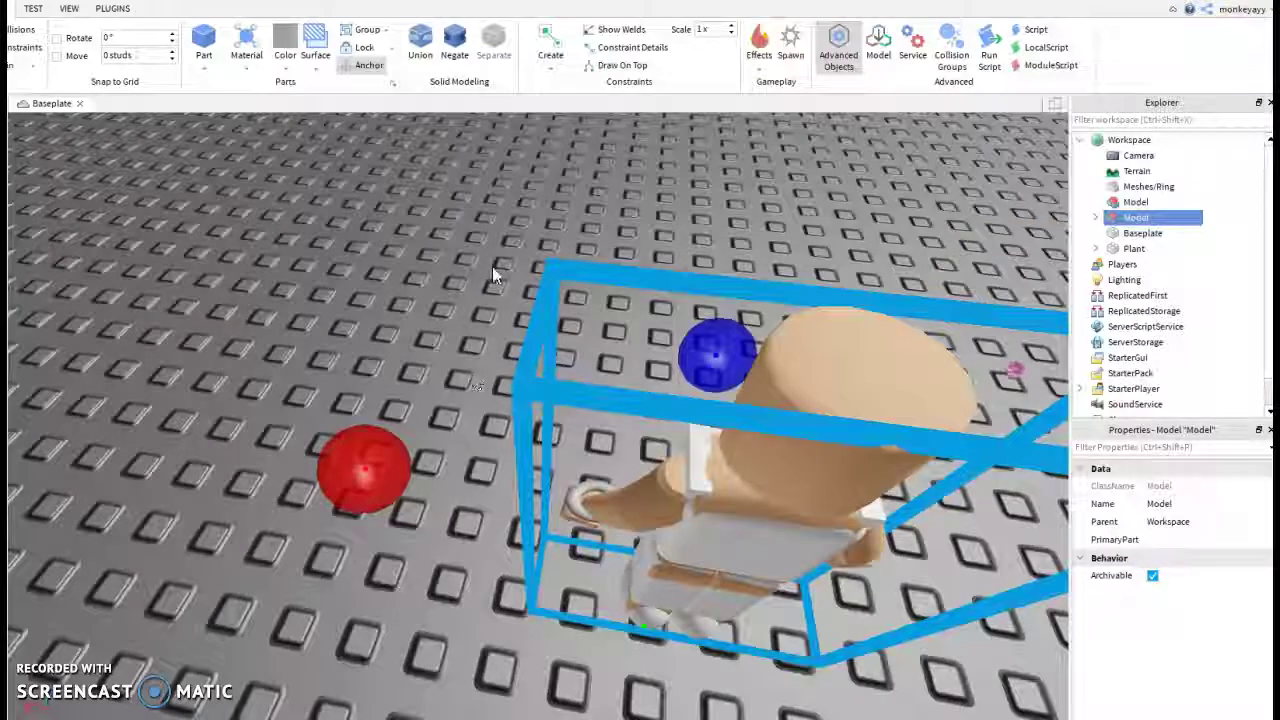
right_drag(492, 266, 493, 267)
scroll(508, 284, down, 4)
right_drag(634, 386, 640, 386)
click(537, 569)
right_drag(662, 508, 640, 514)
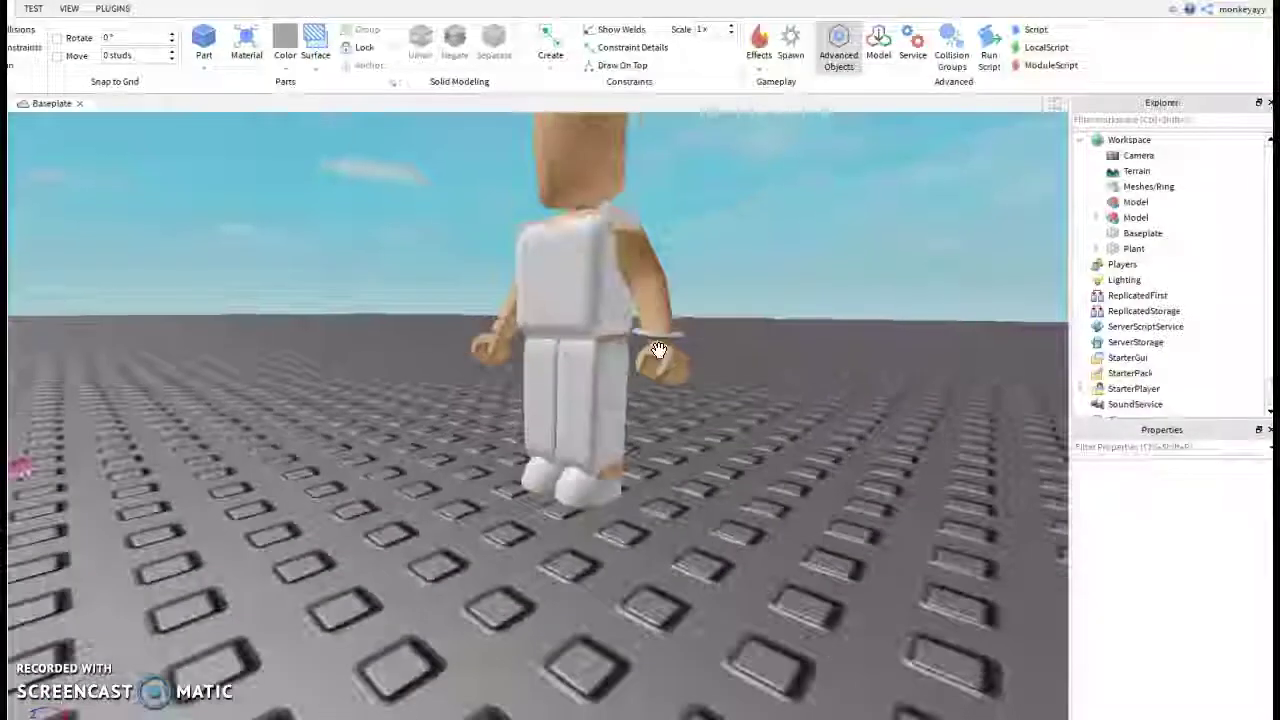
click(668, 341)
click(817, 490)
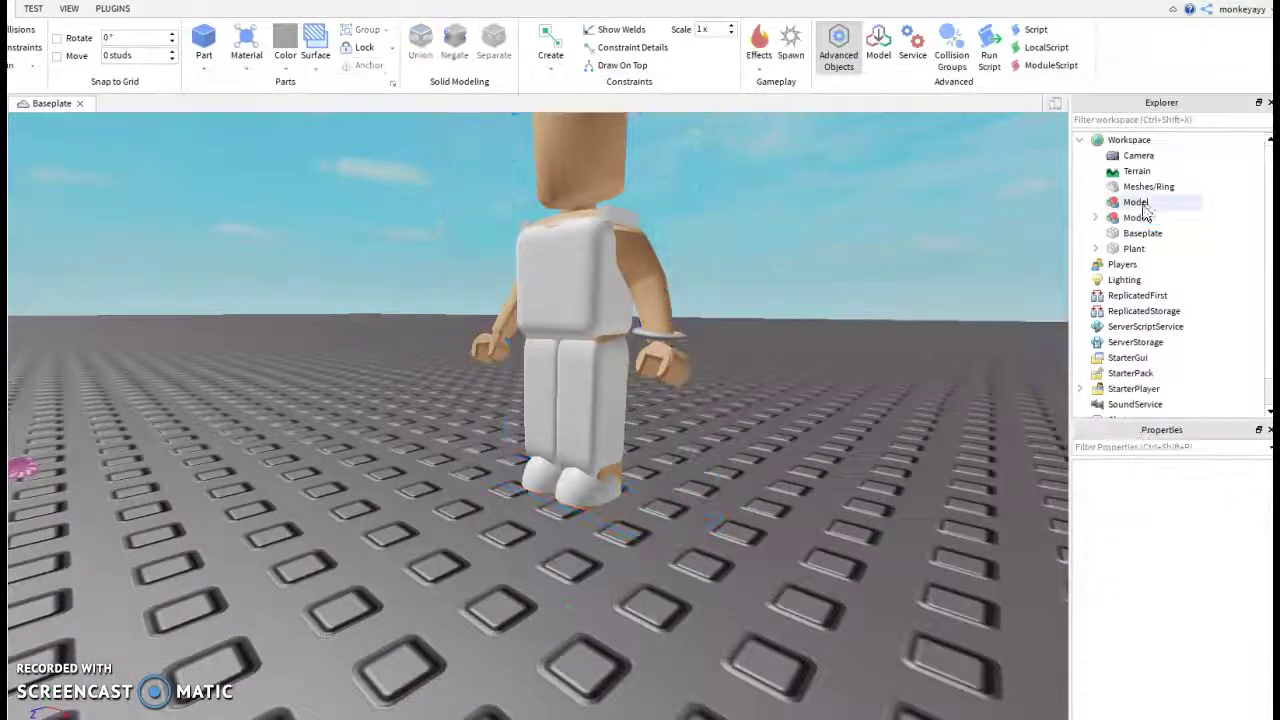
Step: Rotate the wrist ring slightly so it sits level around the wrist
click(1135, 218)
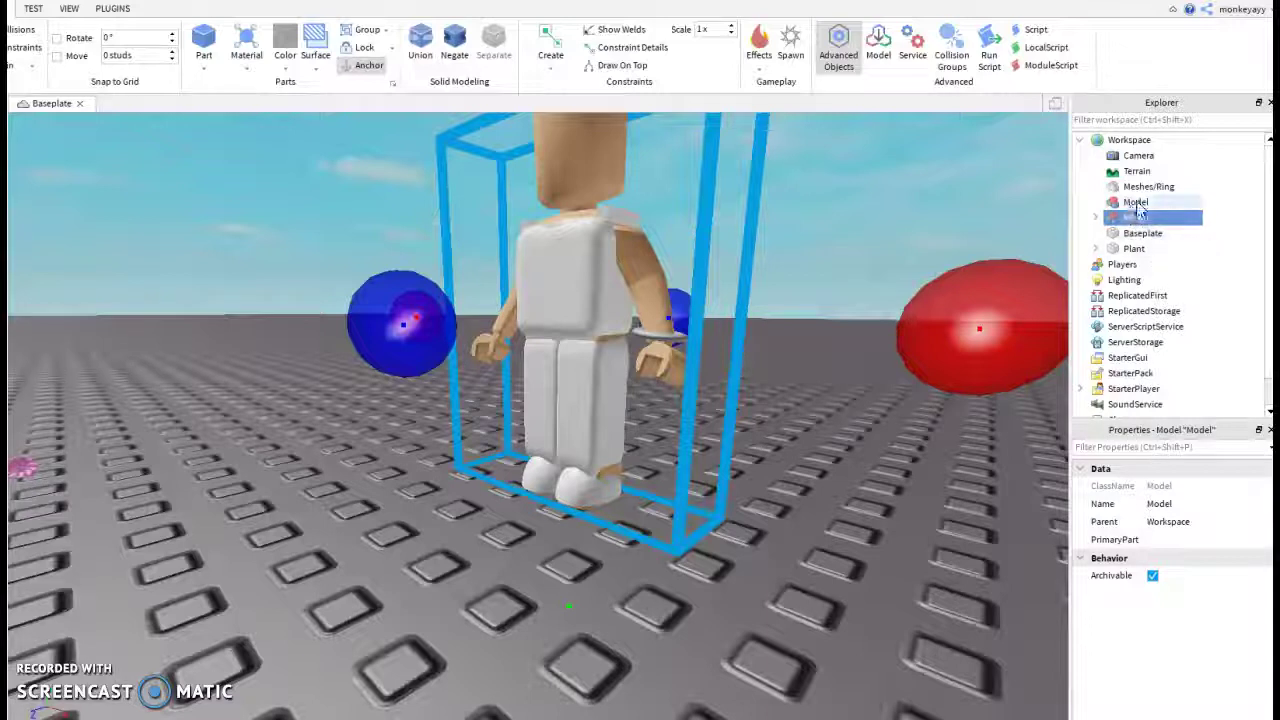
click(1140, 189)
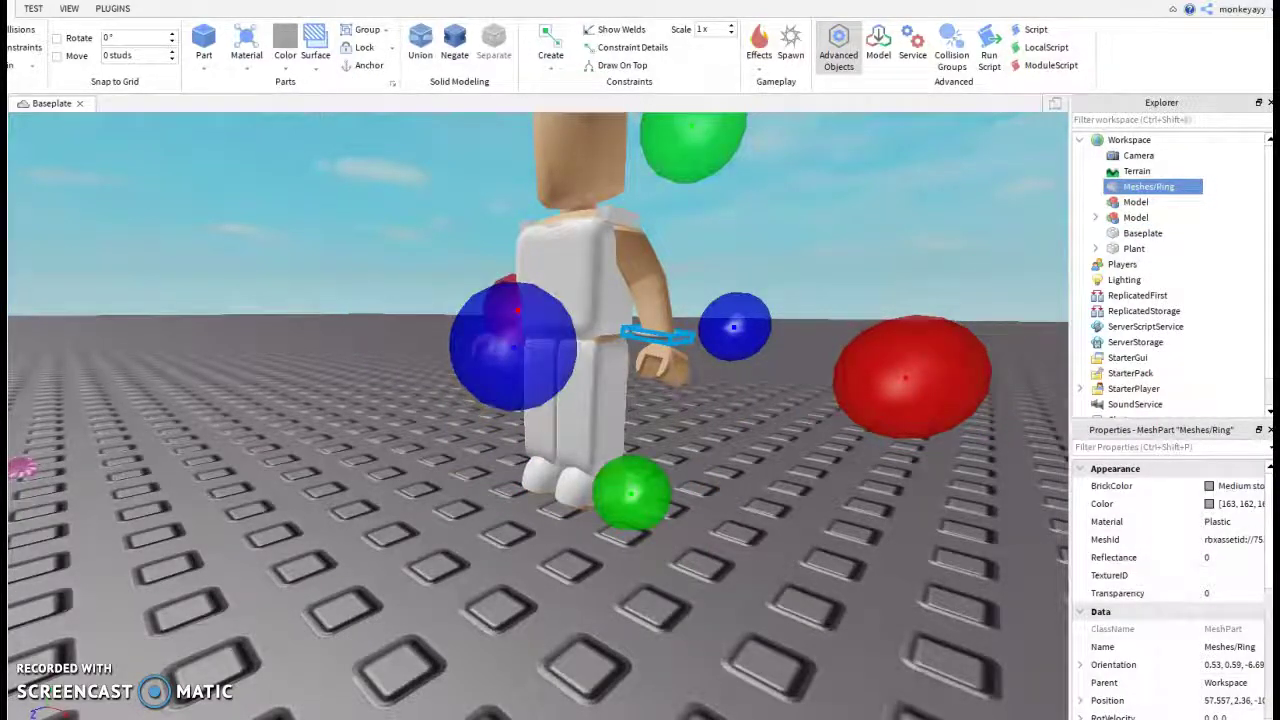
key(ctrl+4)
scroll(677, 179, down, 5)
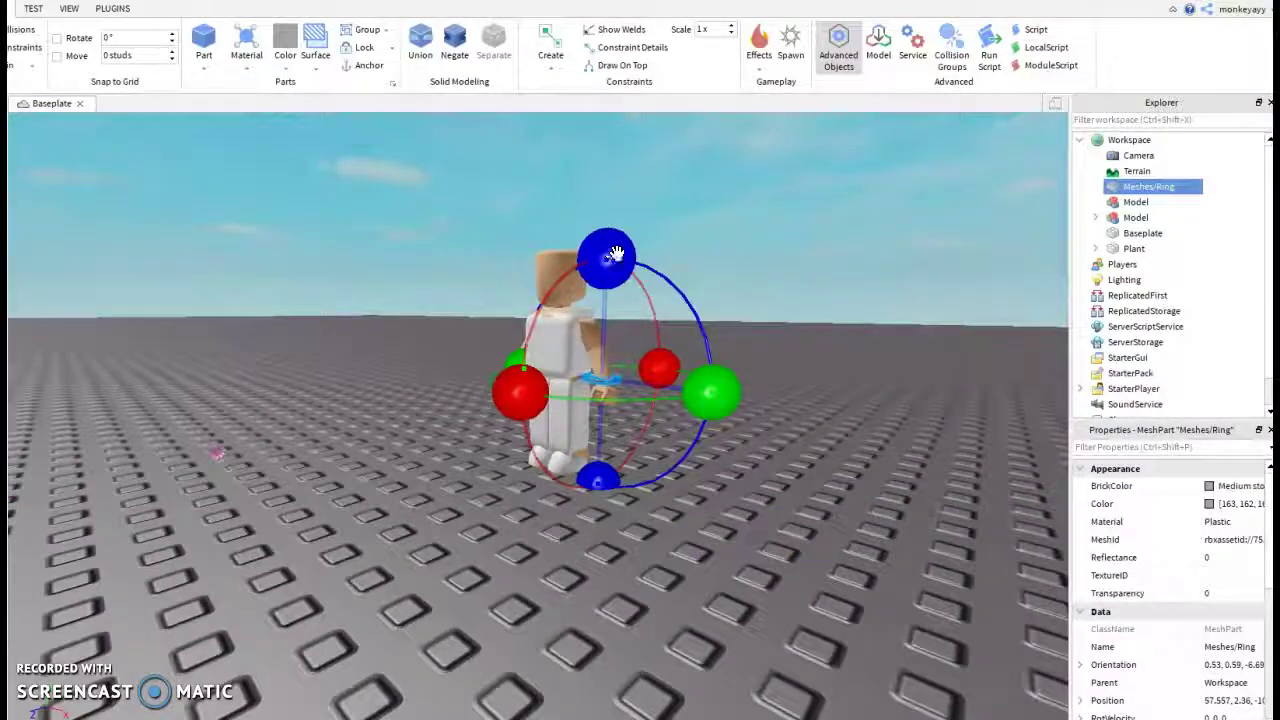
drag(613, 254, 740, 538)
scroll(738, 525, up, 5)
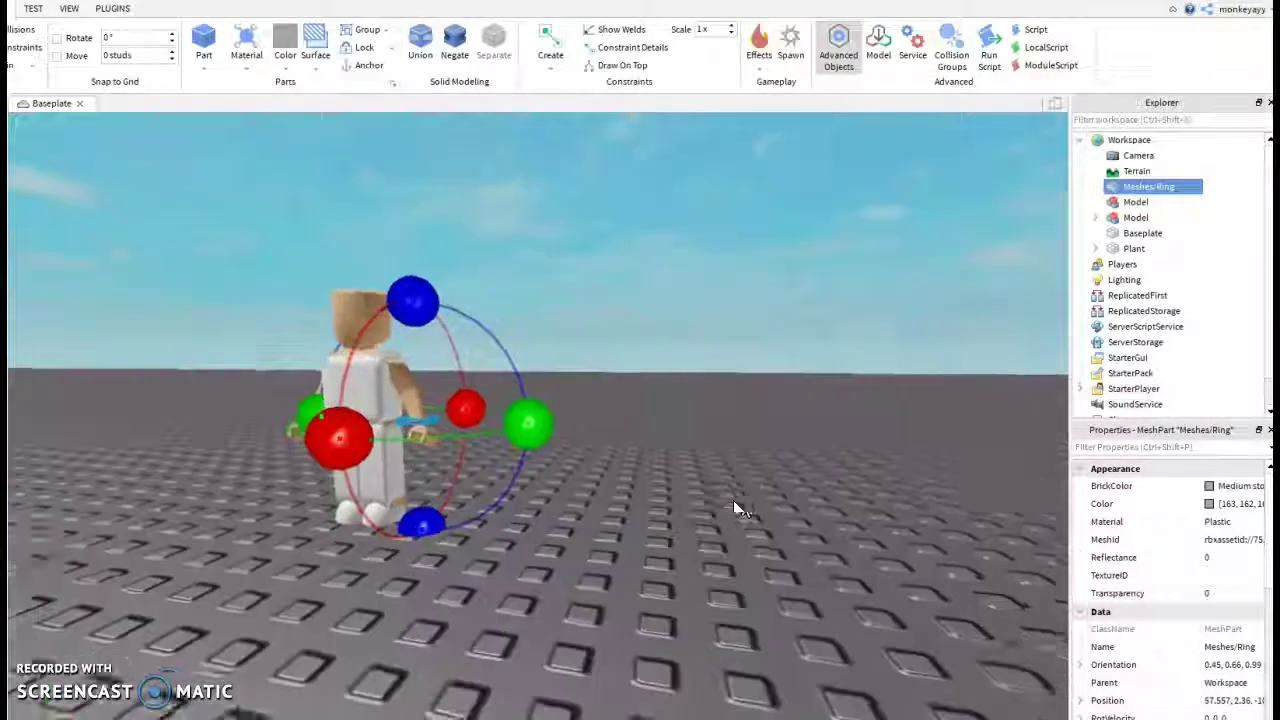
scroll(733, 510, up, 3)
right_drag(733, 510, 733, 470)
scroll(733, 470, down, 4)
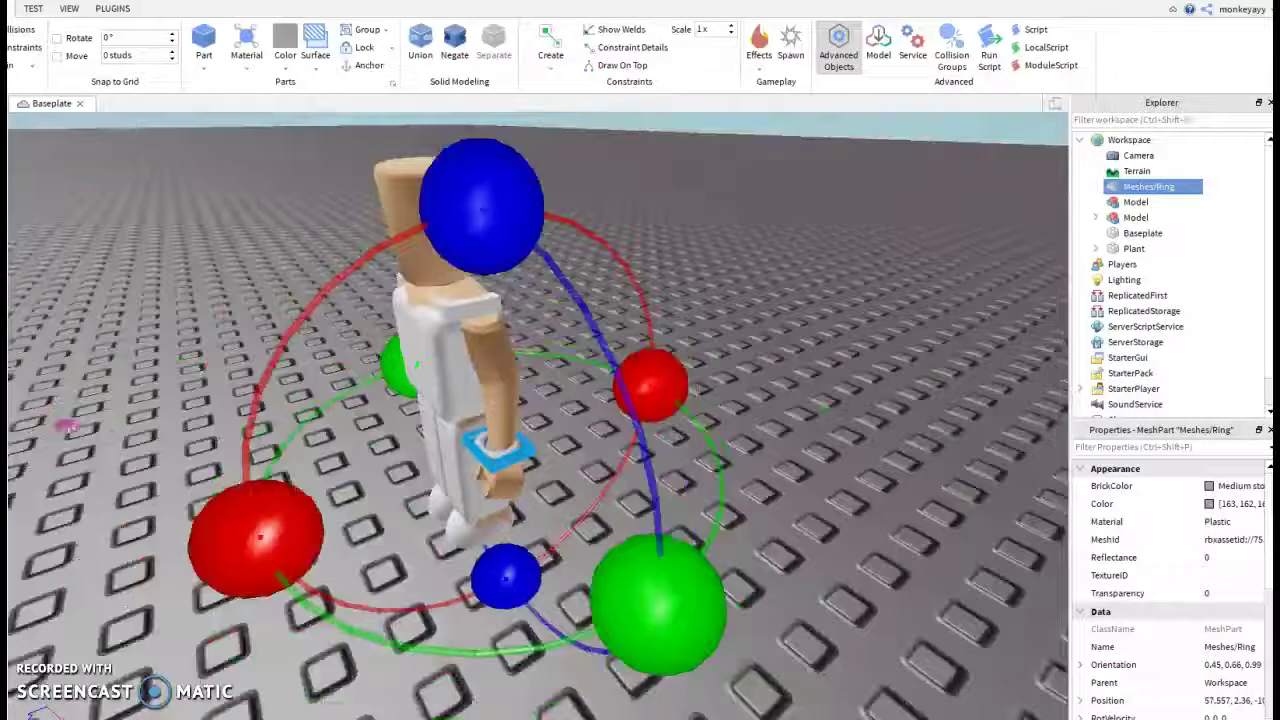
Step: Scale the ring's width and depth slightly to refine its fit around the wrist, and clear the selection
key(ctrl+2)
key(ctrl+3)
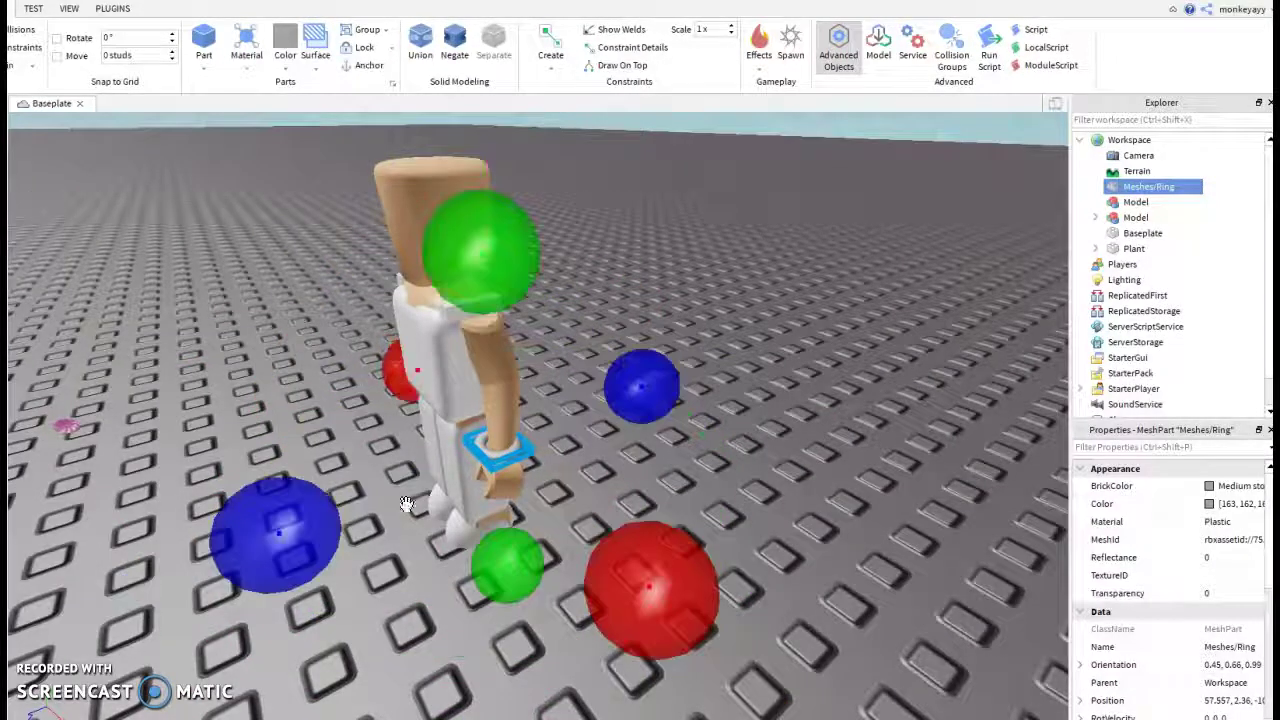
drag(260, 535, 284, 532)
right_drag(642, 528, 485, 527)
scroll(676, 526, down, 5)
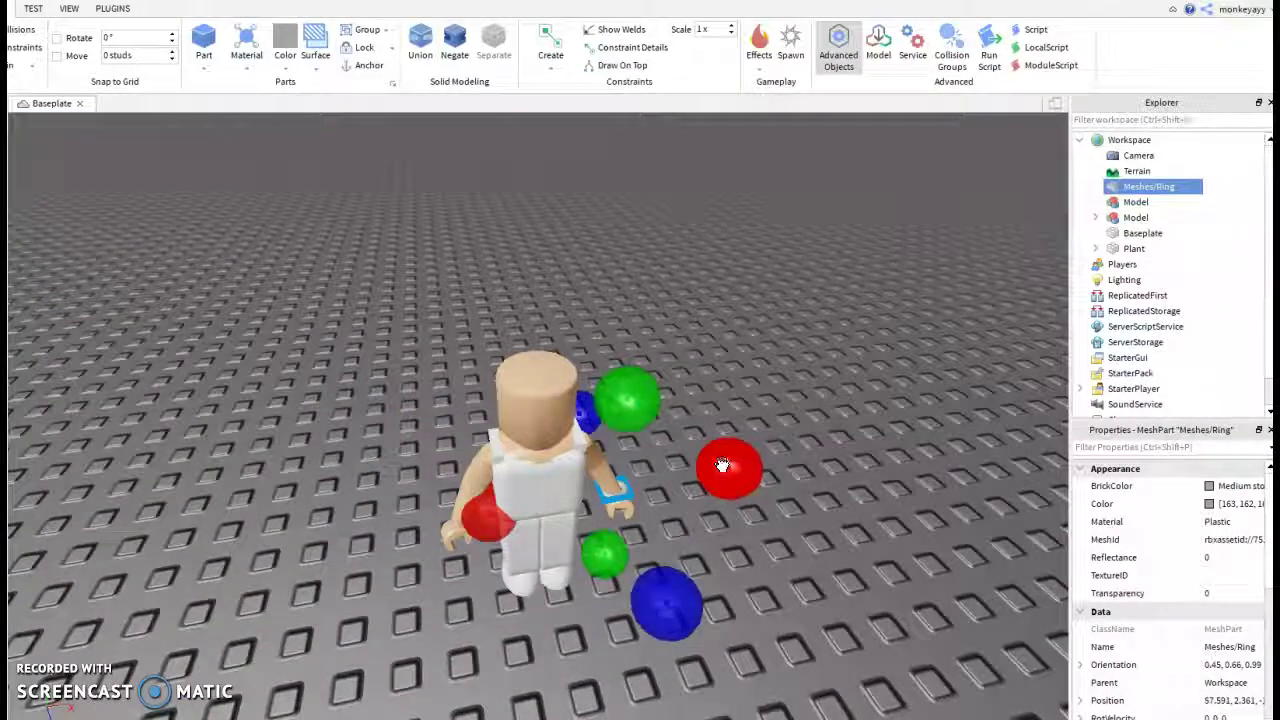
click(745, 550)
Step: Examine the bracelet's fit on the wrist from several distances and angles
scroll(750, 553, up, 5)
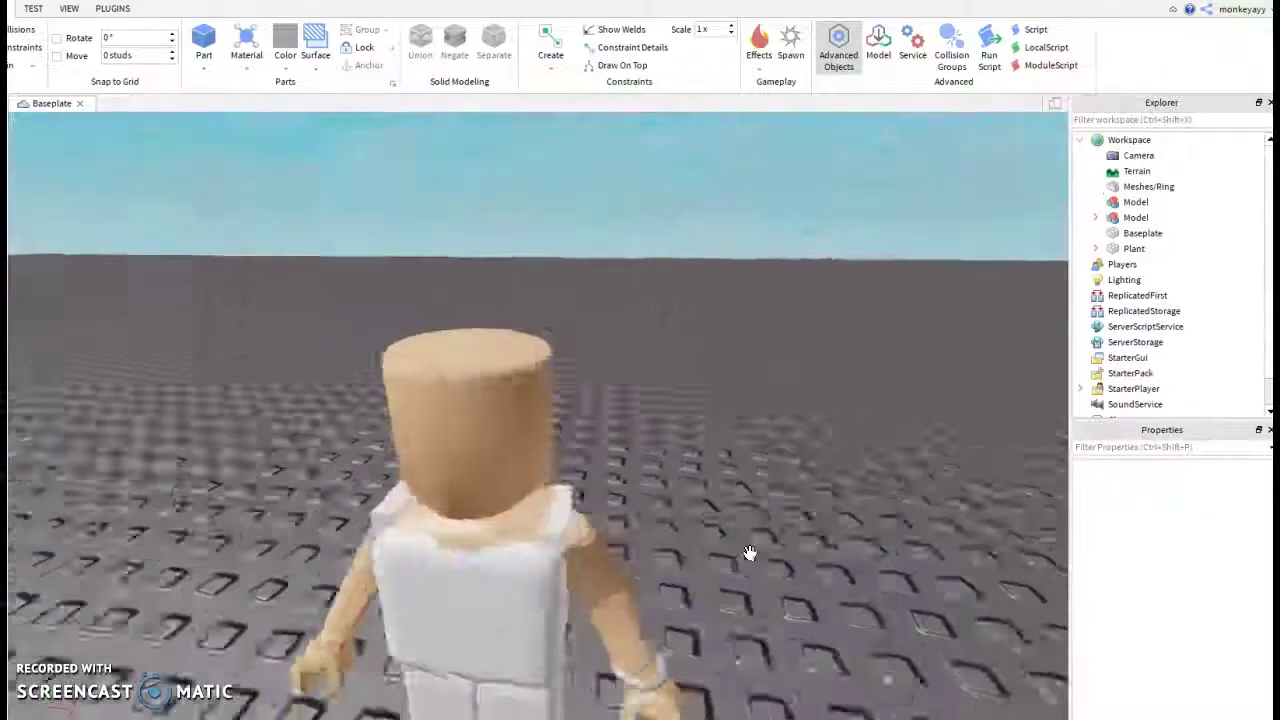
scroll(750, 553, down, 5)
scroll(750, 555, up, 6)
right_drag(750, 555, 750, 554)
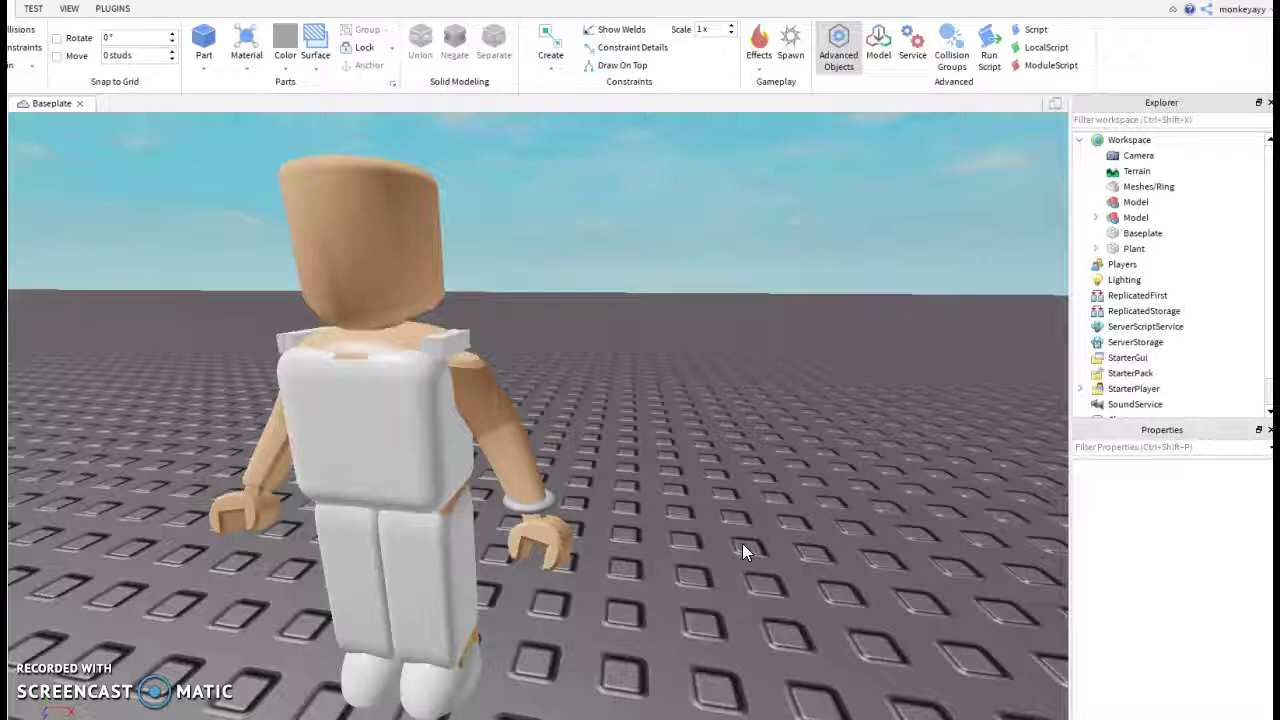
scroll(775, 537, up, 3)
right_drag(775, 537, 778, 537)
scroll(778, 537, down, 5)
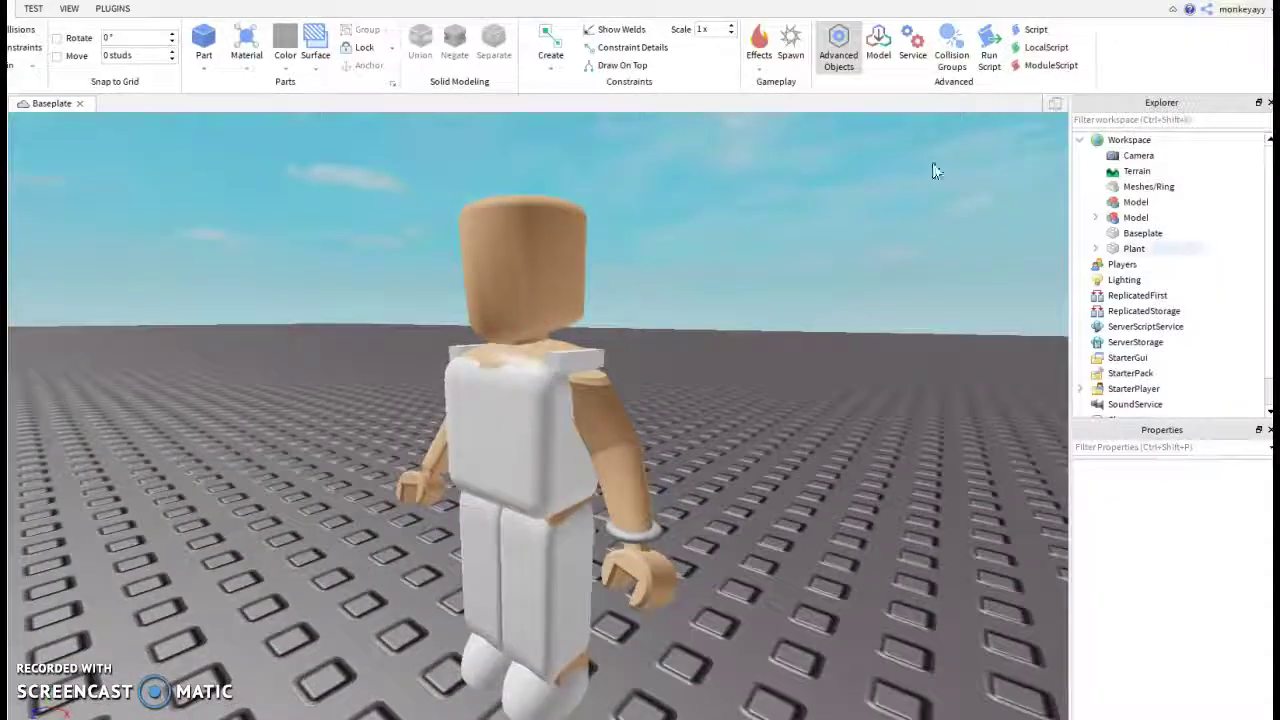
Step: Set the bracelet's BrickColor to Deep orange and clear the selection
click(1130, 188)
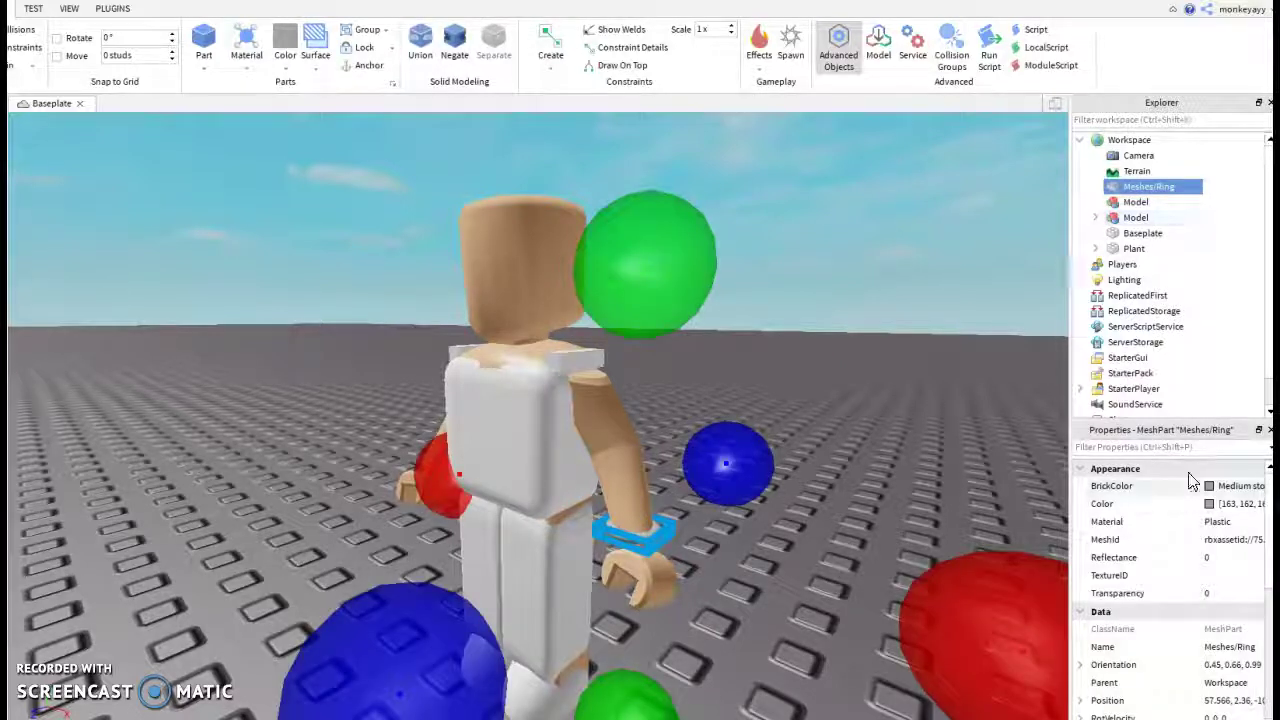
click(1213, 487)
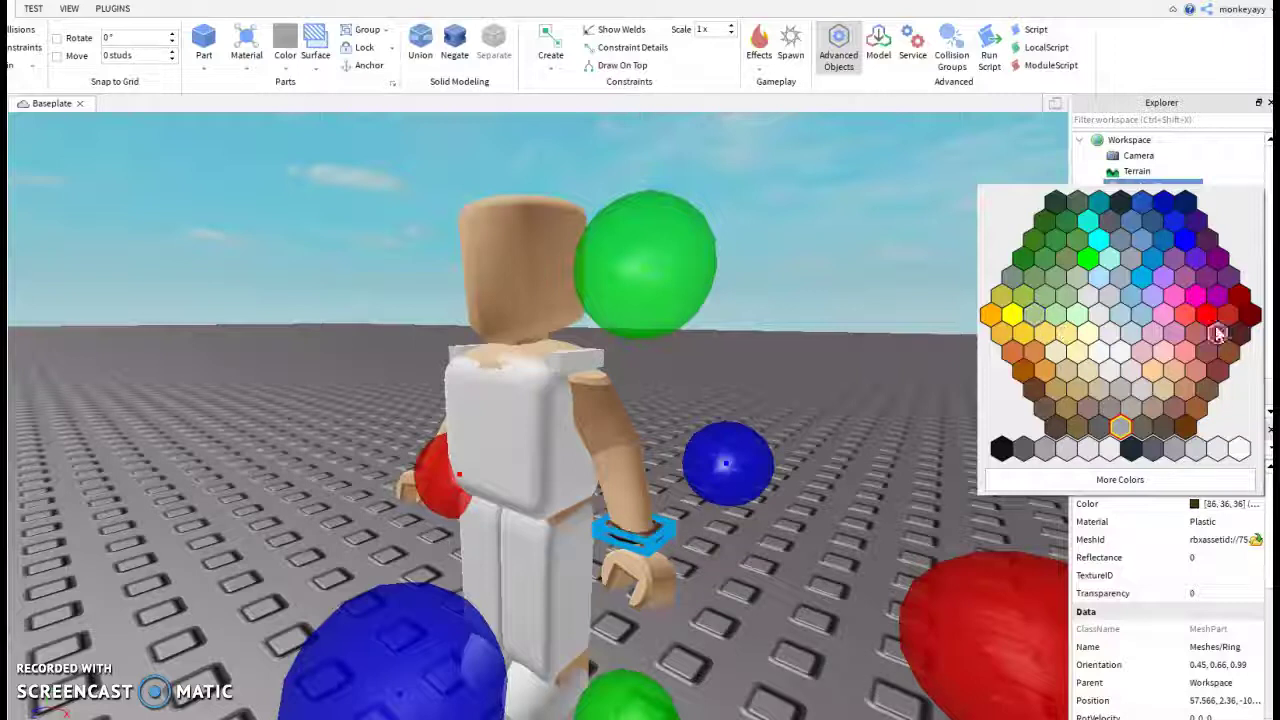
click(992, 320)
click(815, 474)
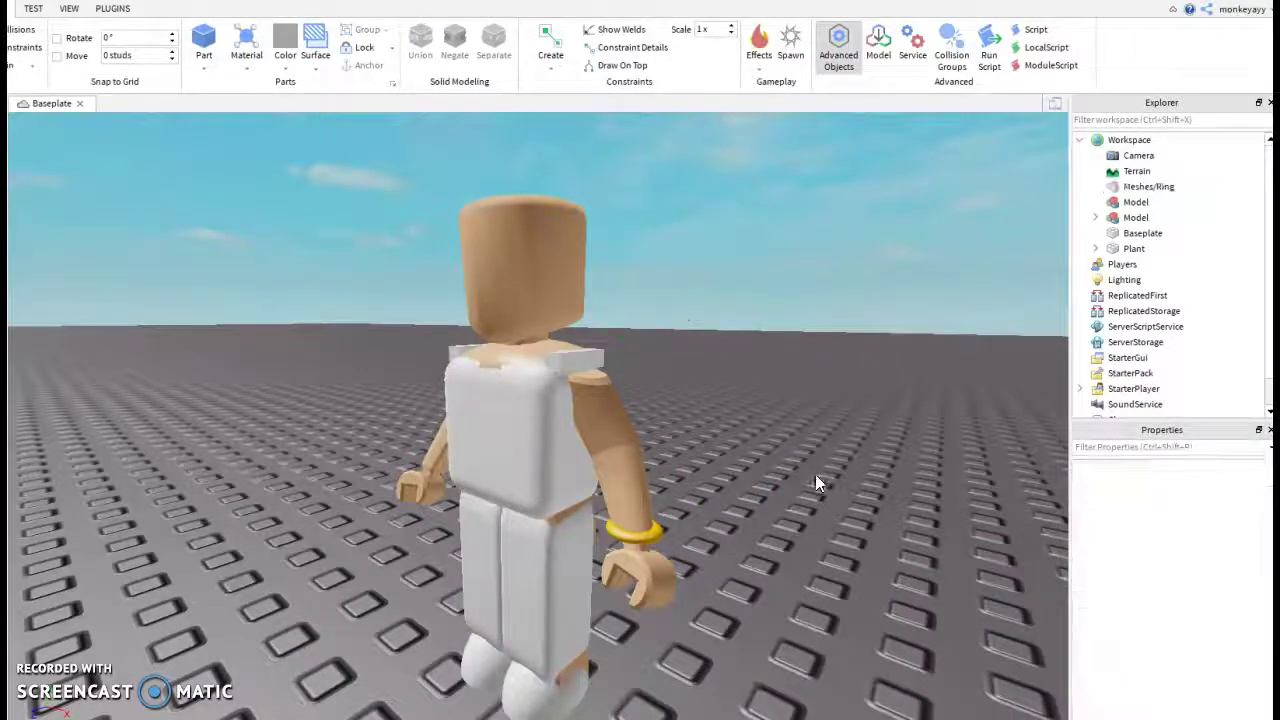
Step: View the coloured bracelet on the character and check which Workspace entries belong to the character and the ring
scroll(643, 536, down, 5)
key(a)
right_drag(995, 313, 972, 312)
key(w)
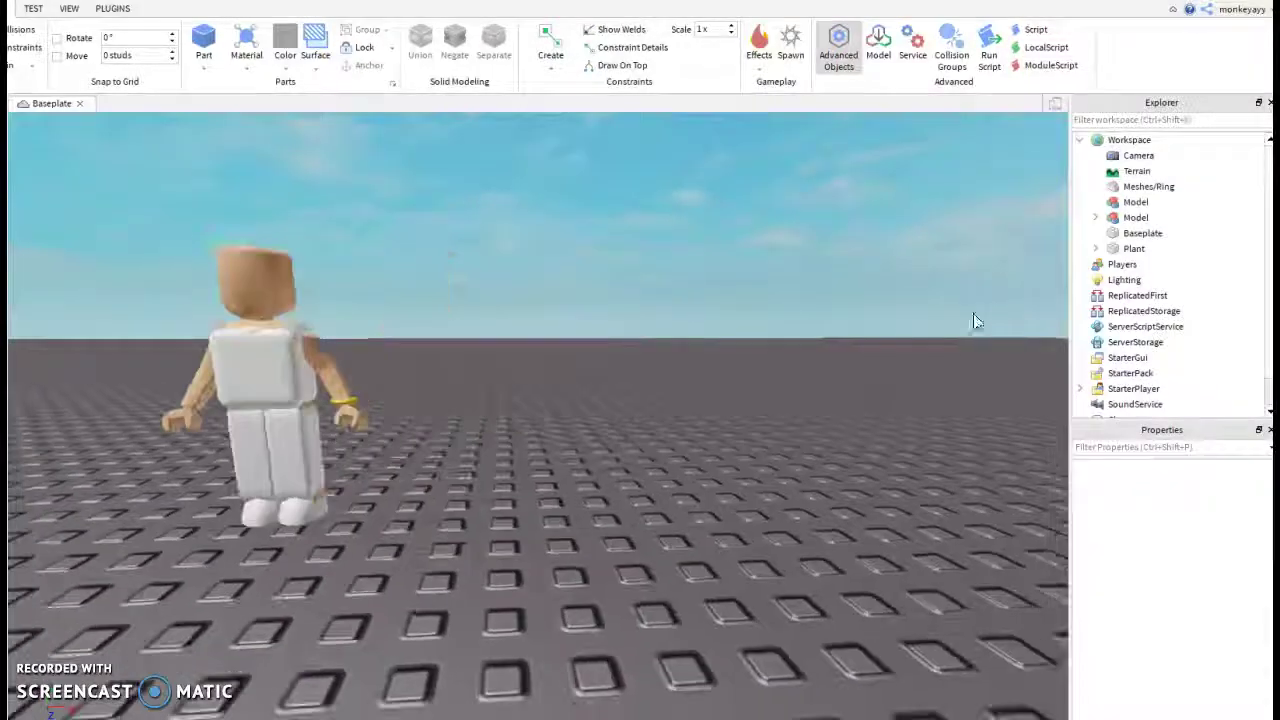
click(1122, 203)
right_drag(811, 394, 822, 392)
scroll(814, 392, down, 5)
scroll(812, 398, up, 5)
click(1132, 217)
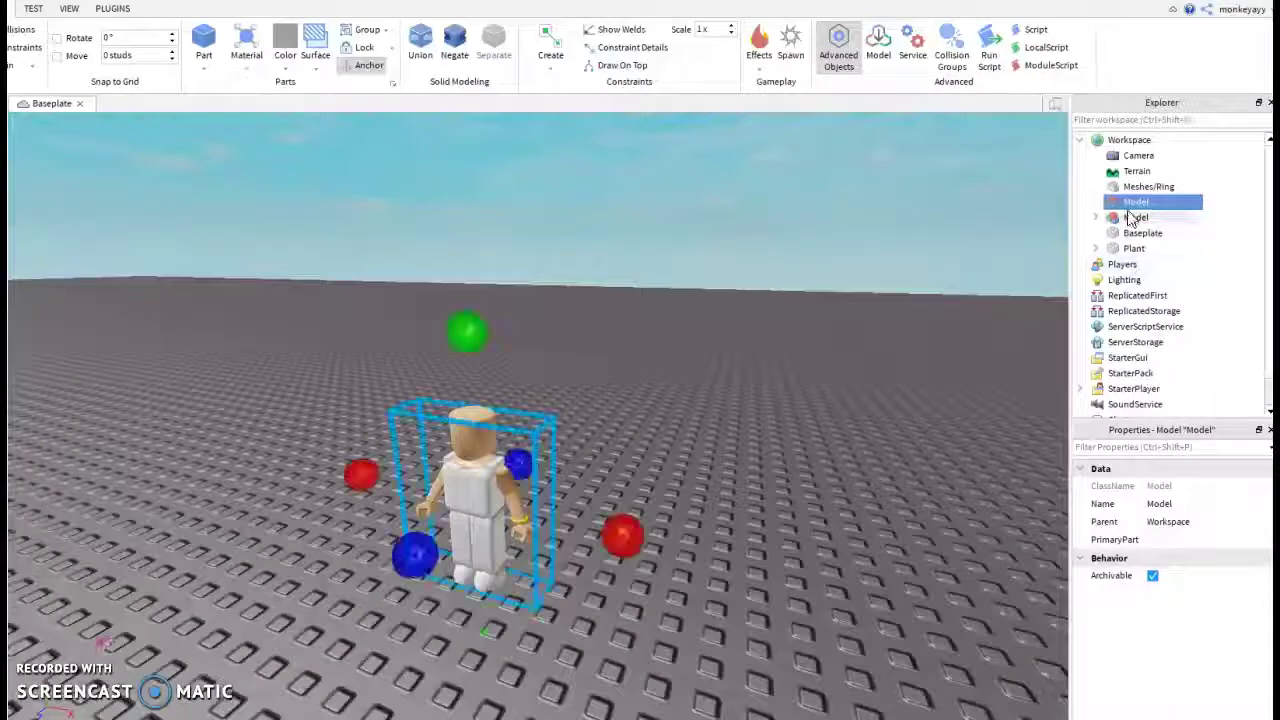
click(1146, 187)
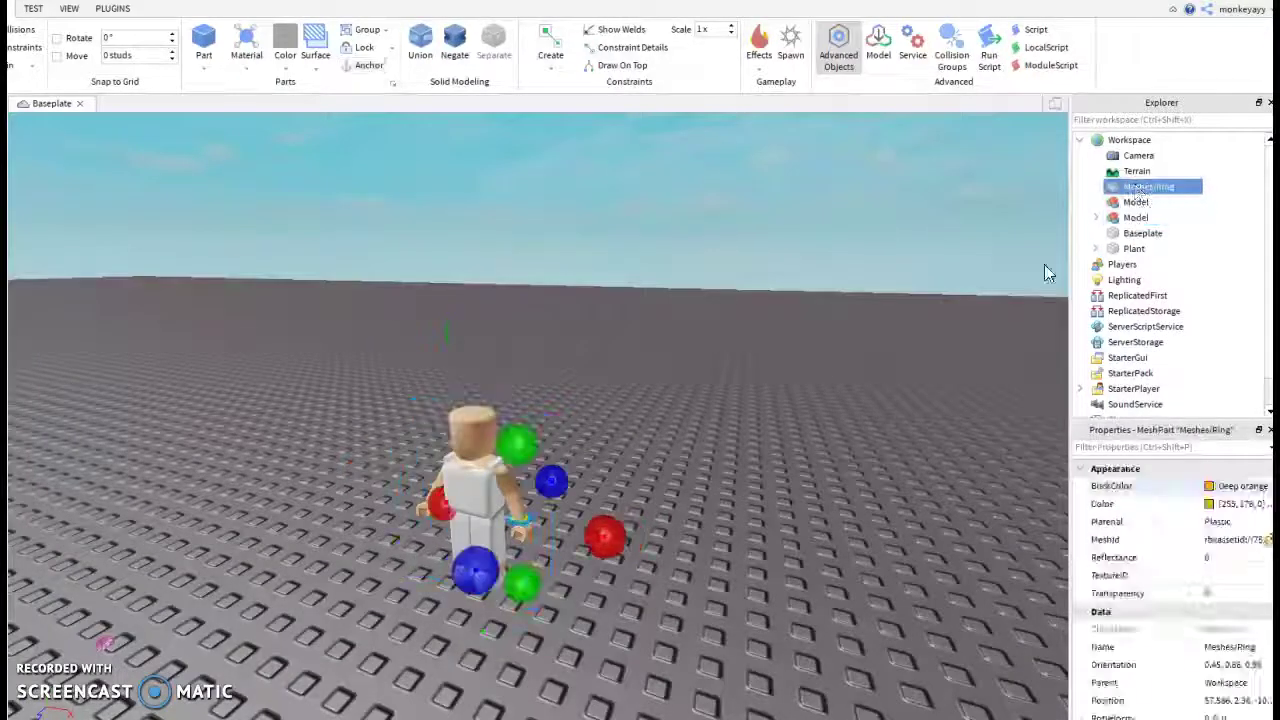
Step: Move the character model sideways away from the bracelet and clear the selection
click(466, 417)
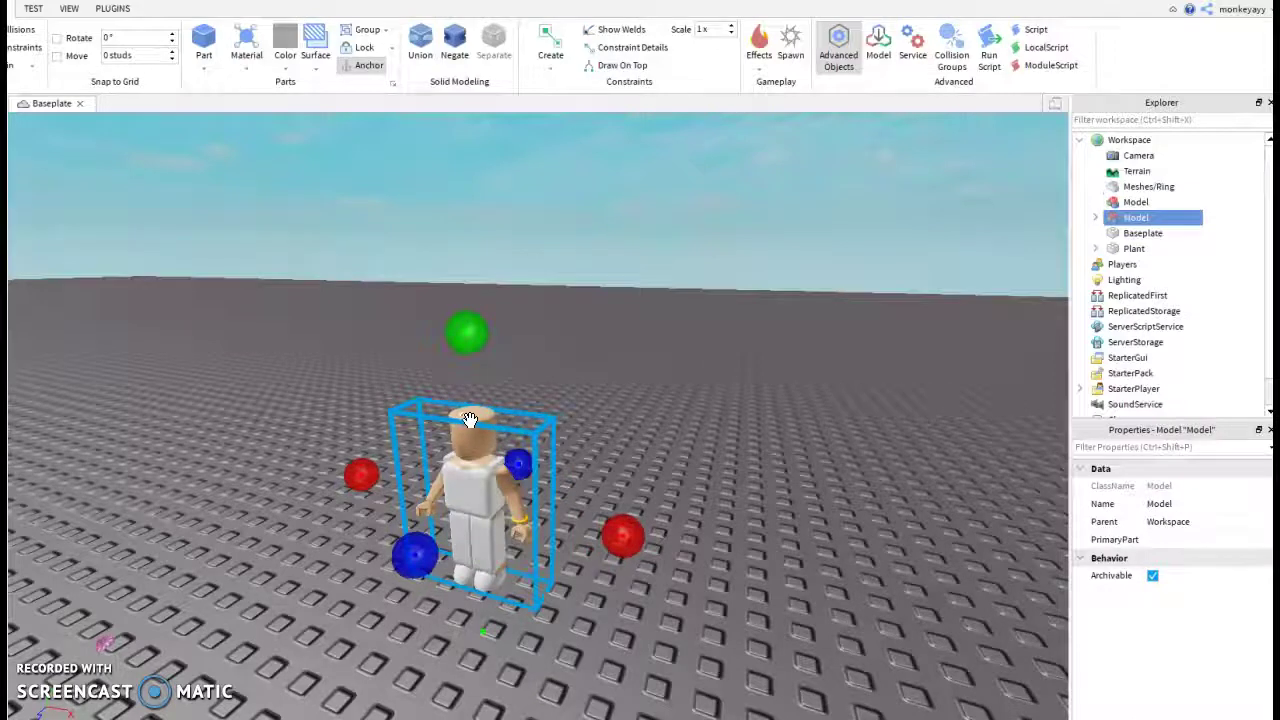
key(ctrl+2)
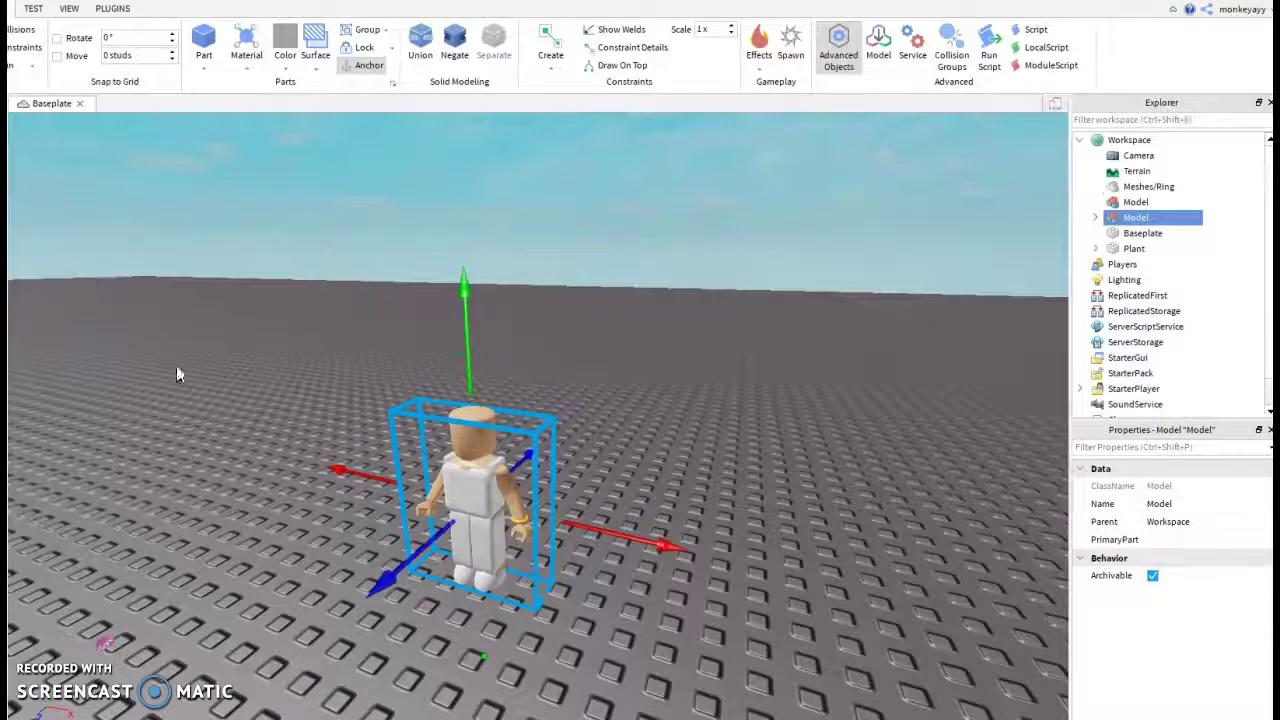
drag(330, 463, 170, 430)
click(475, 487)
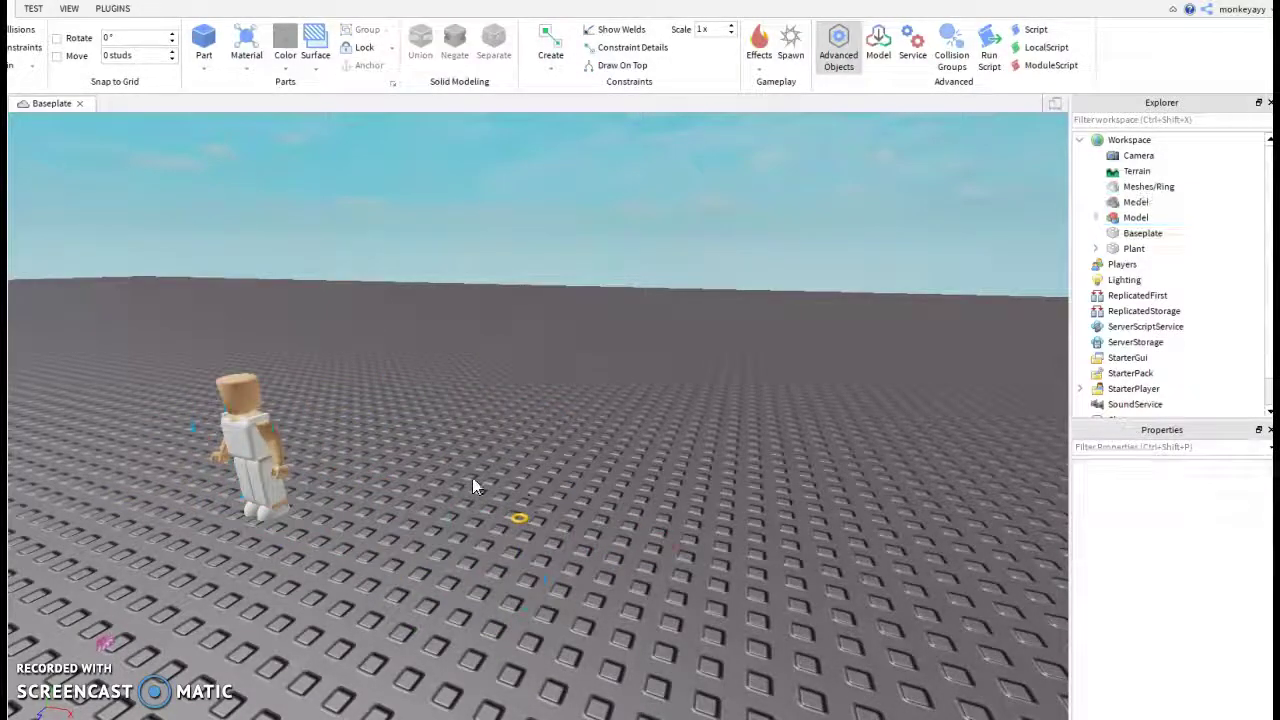
Step: Group the bracelet ring into its own model and clear the selection
click(577, 588)
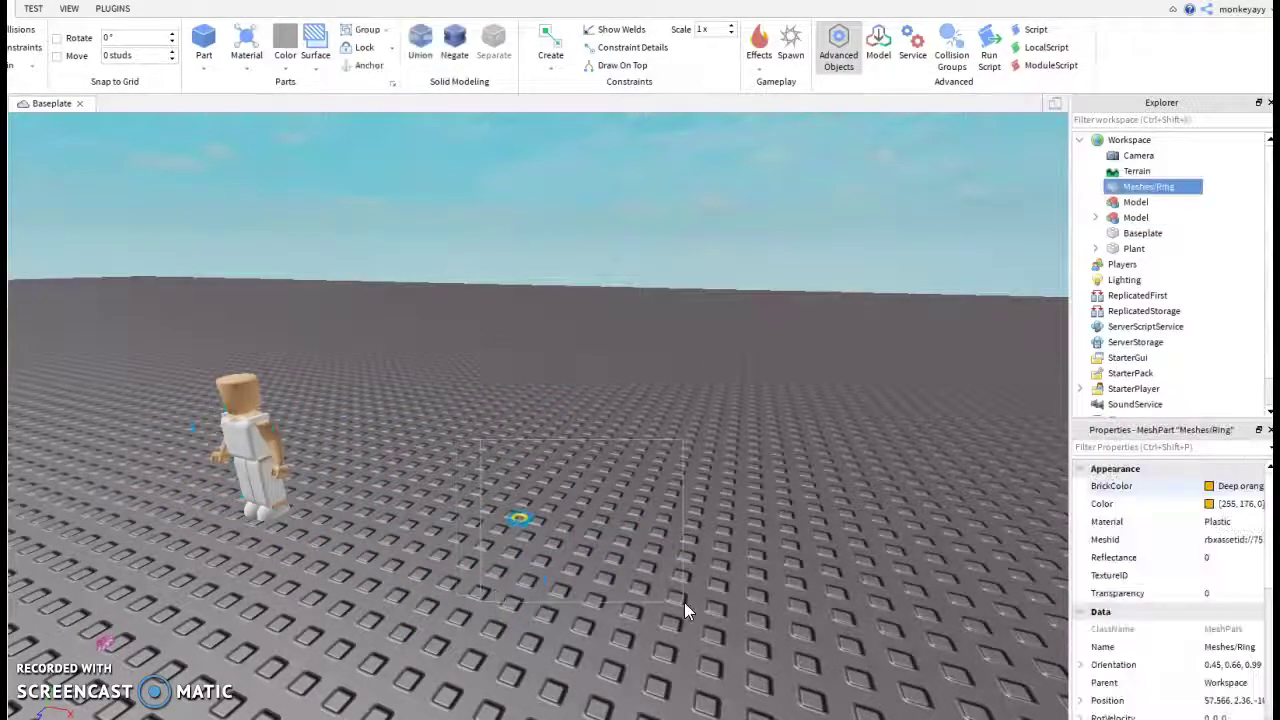
click(365, 32)
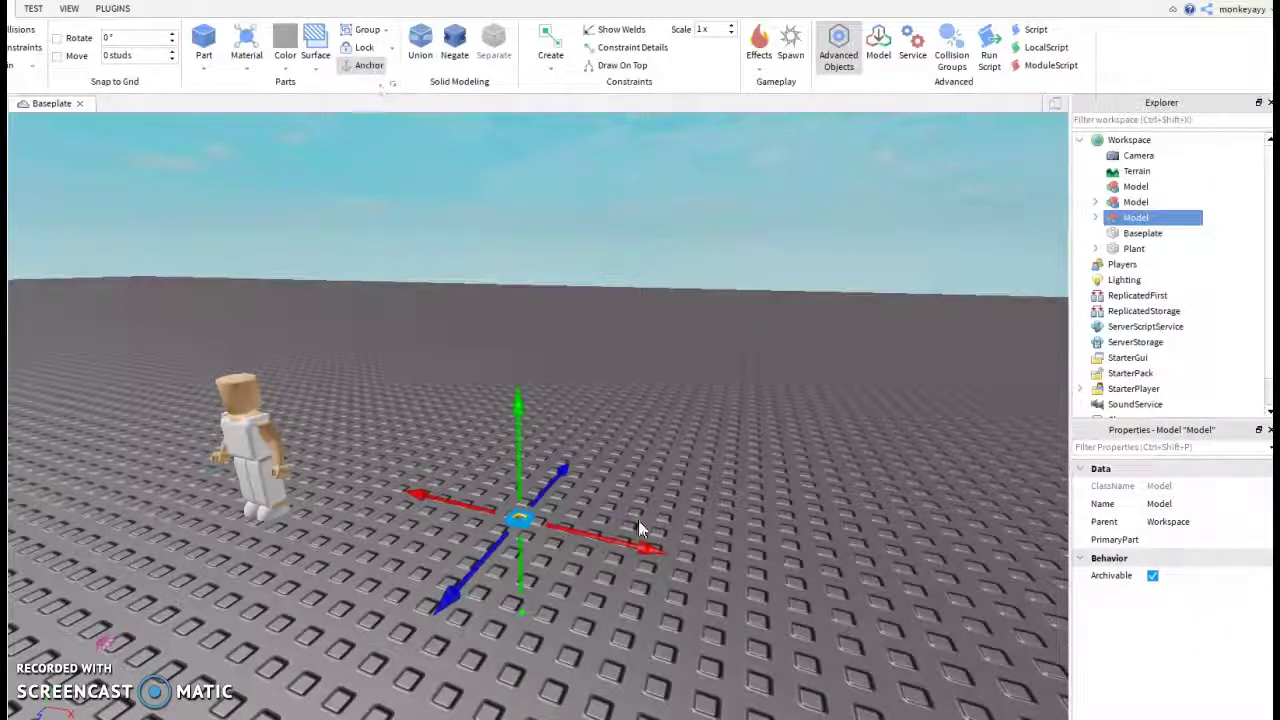
click(622, 562)
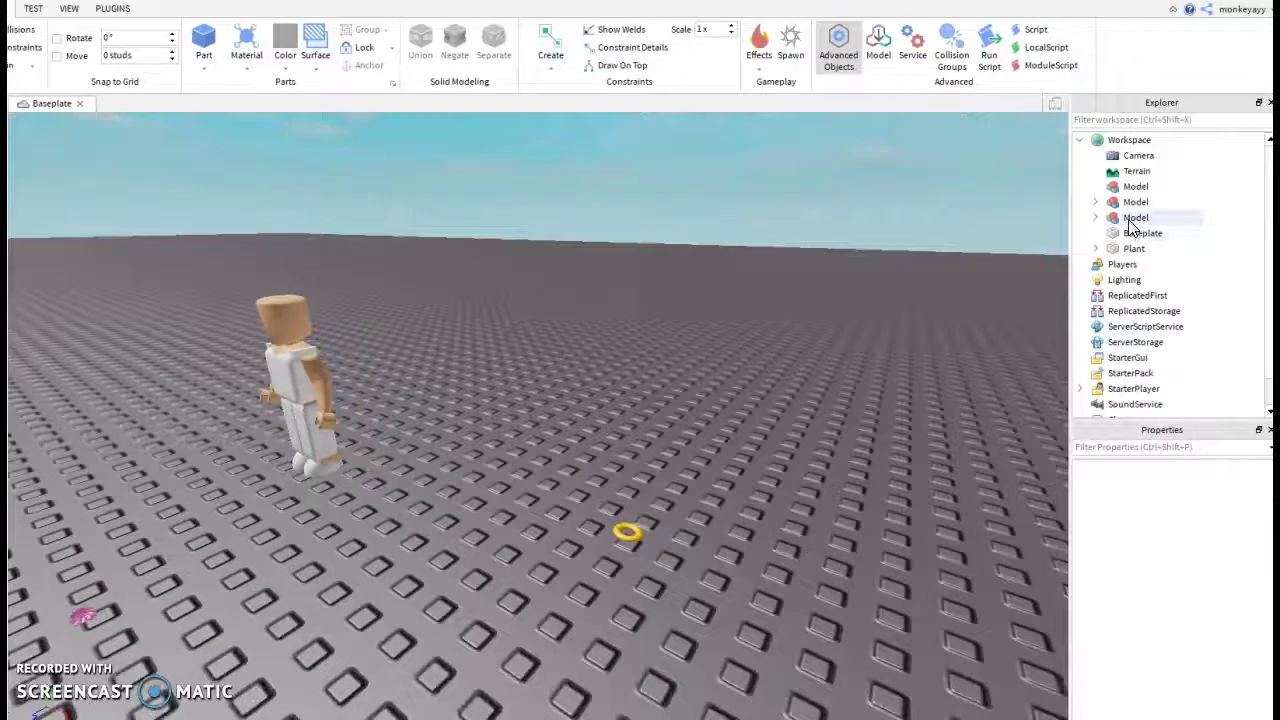
Step: Open the Save to Roblox settings for the bracelet model as a new model, and close them
click(1136, 218)
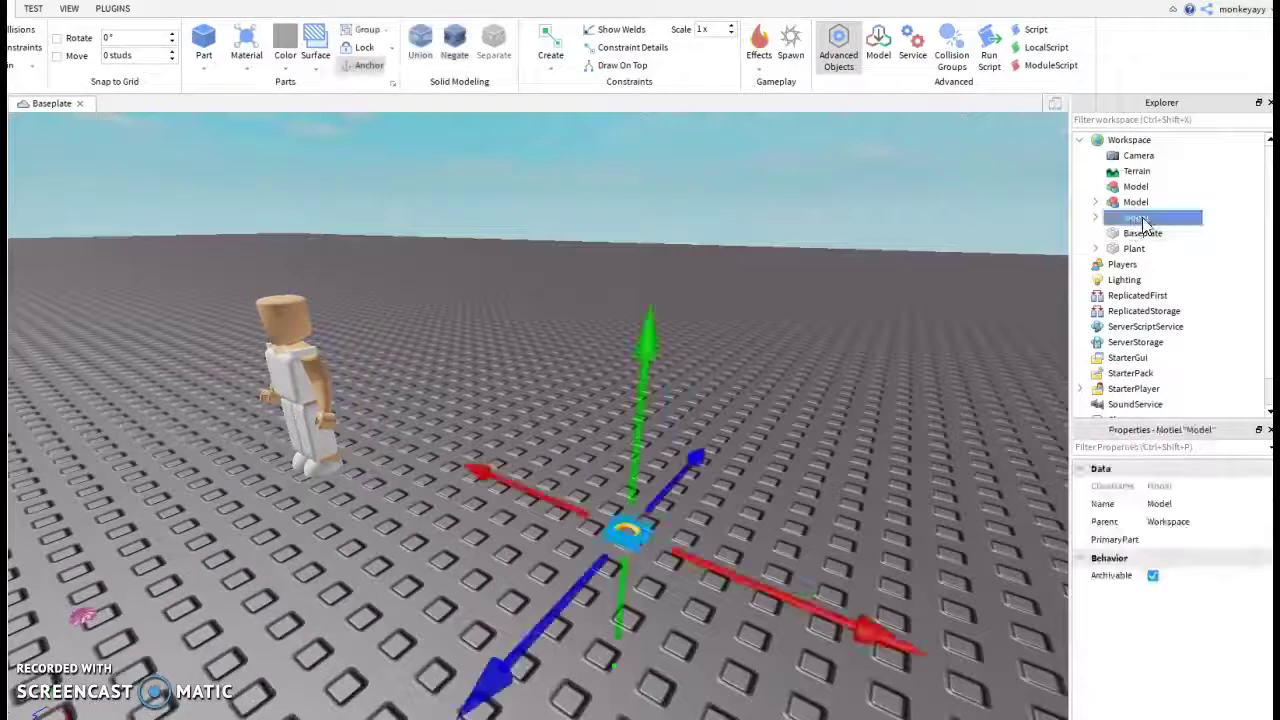
right_click(1147, 218)
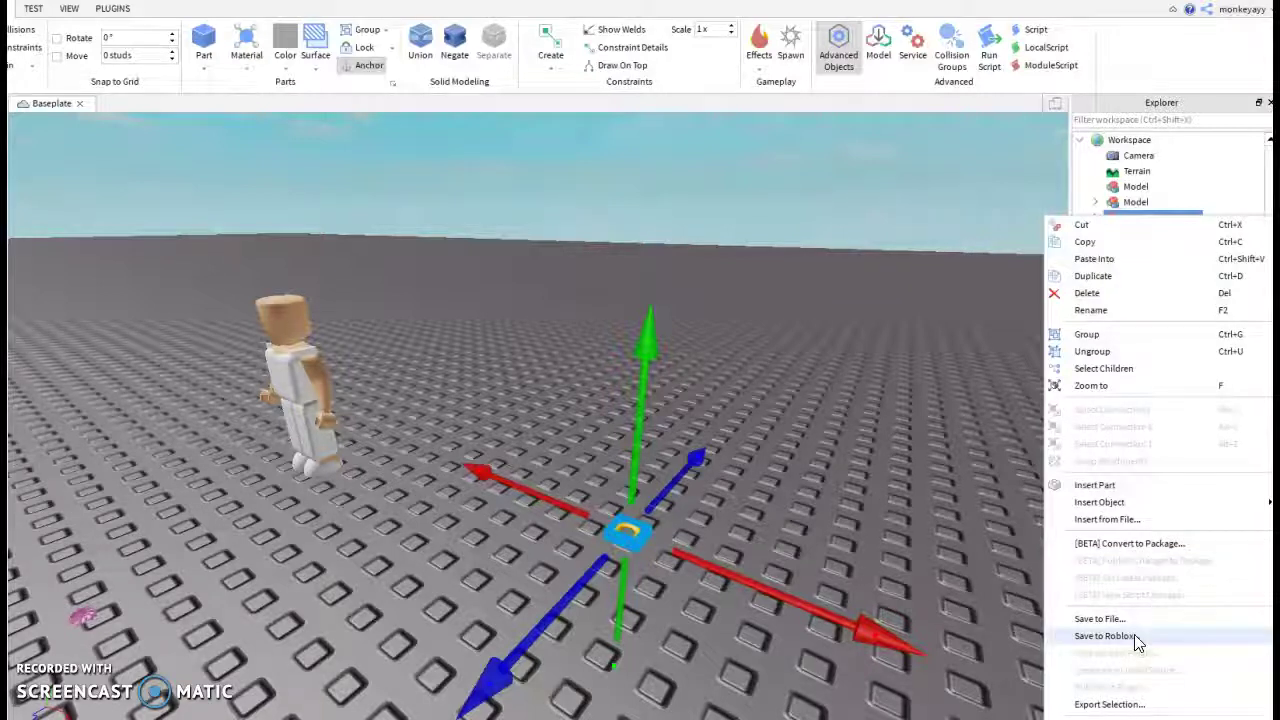
click(1104, 636)
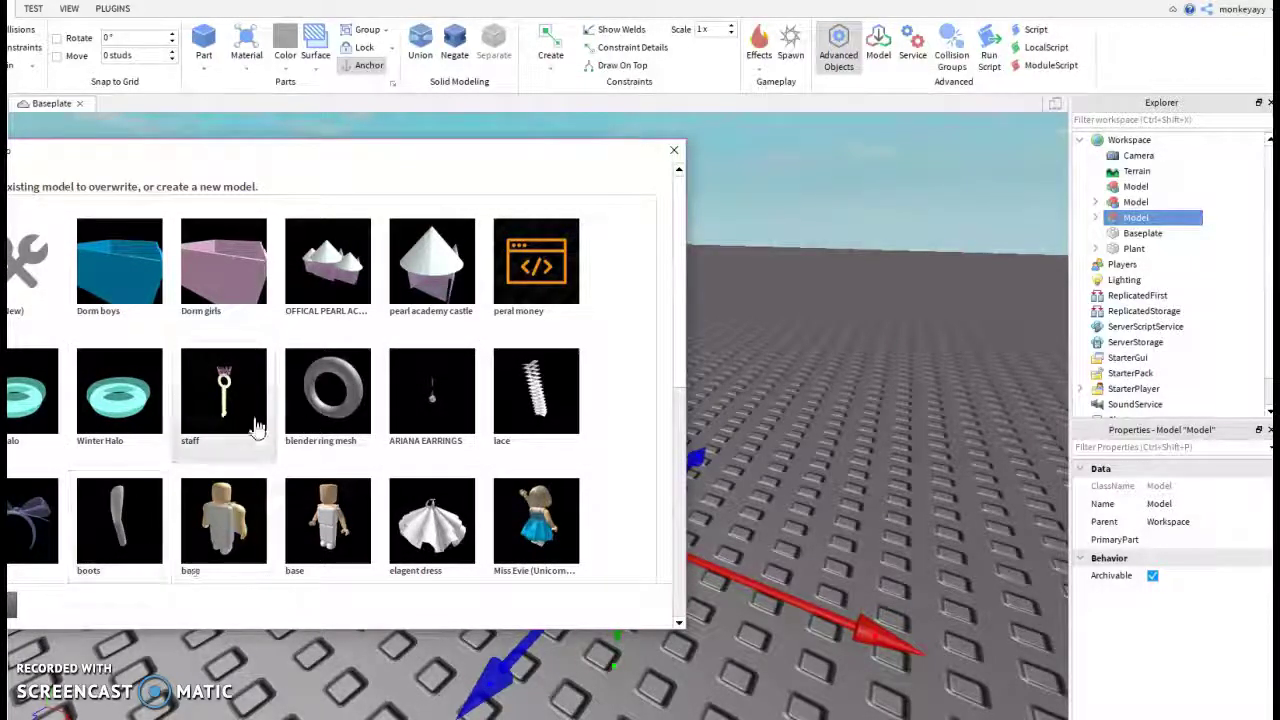
click(30, 310)
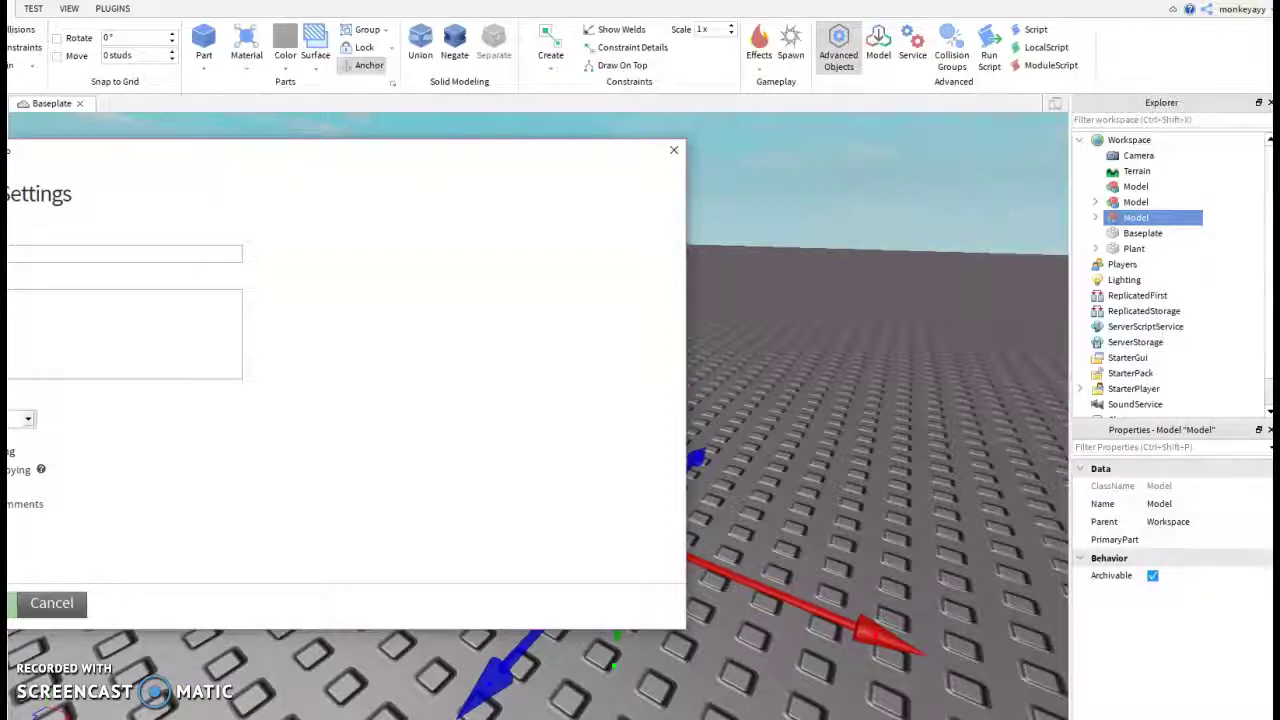
click(674, 151)
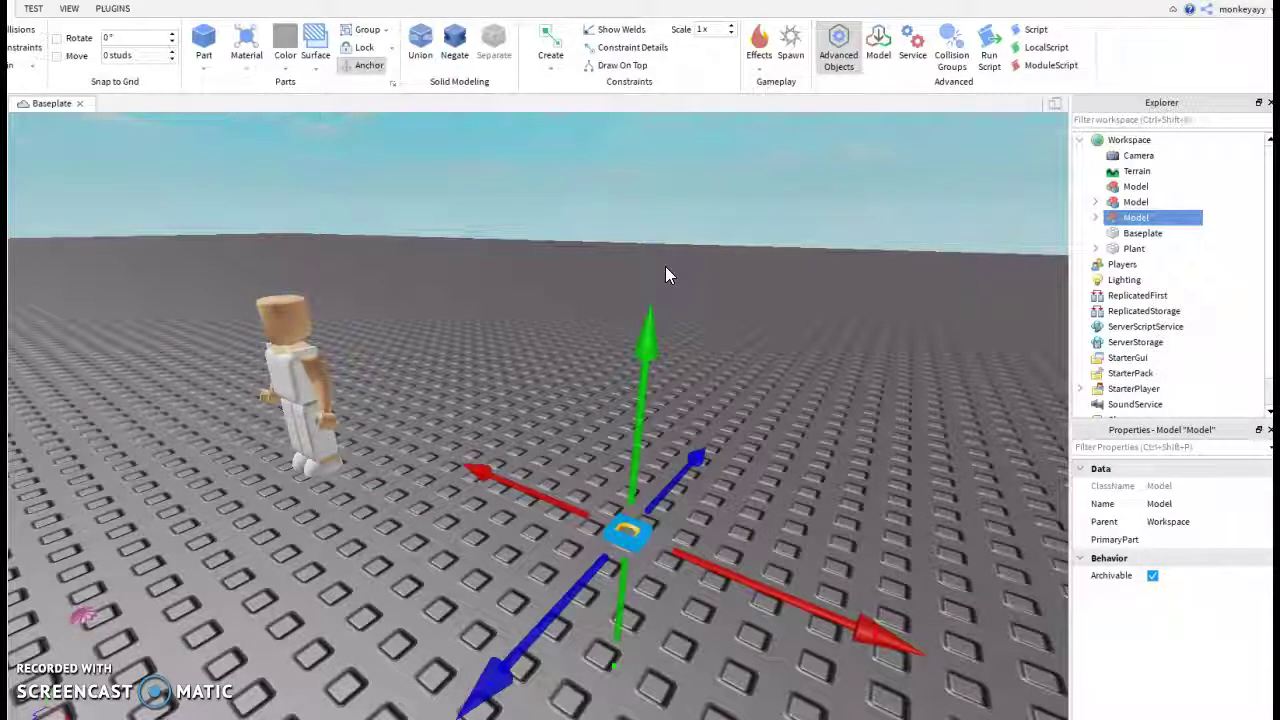
right_drag(955, 200, 973, 189)
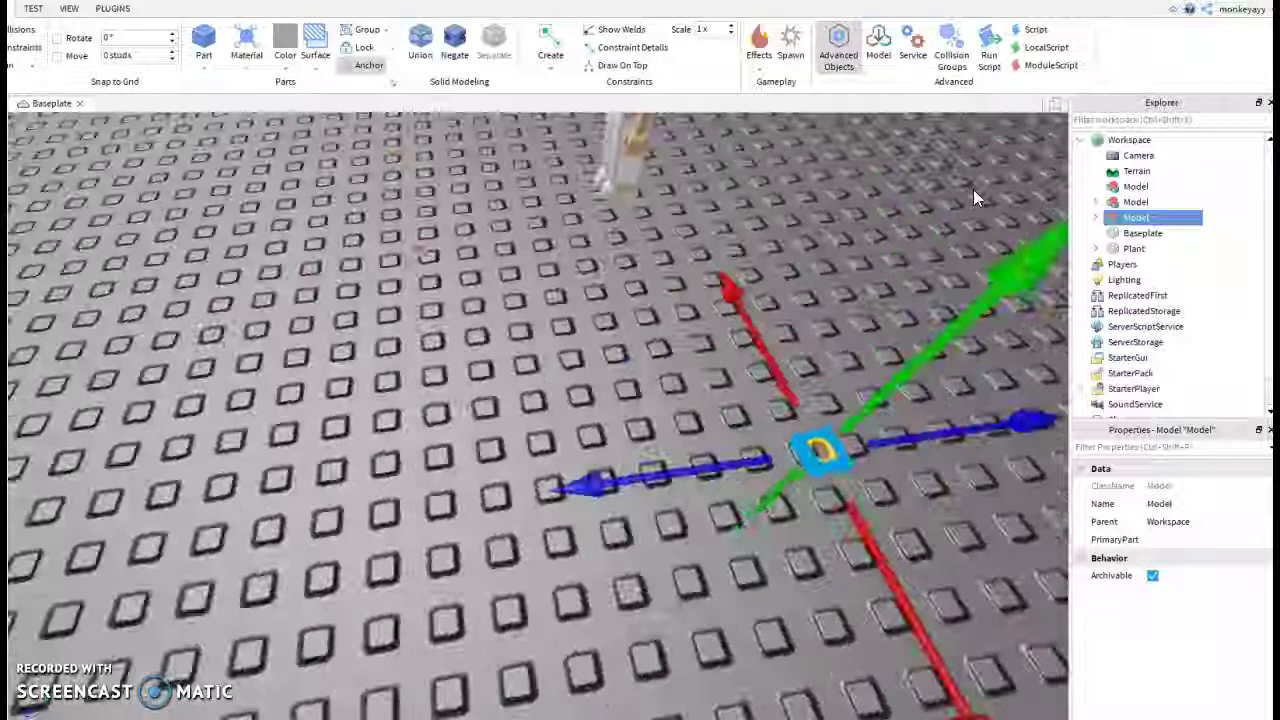
scroll(973, 189, down, 5)
scroll(600, 349, down, 5)
right_drag(600, 349, 565, 277)
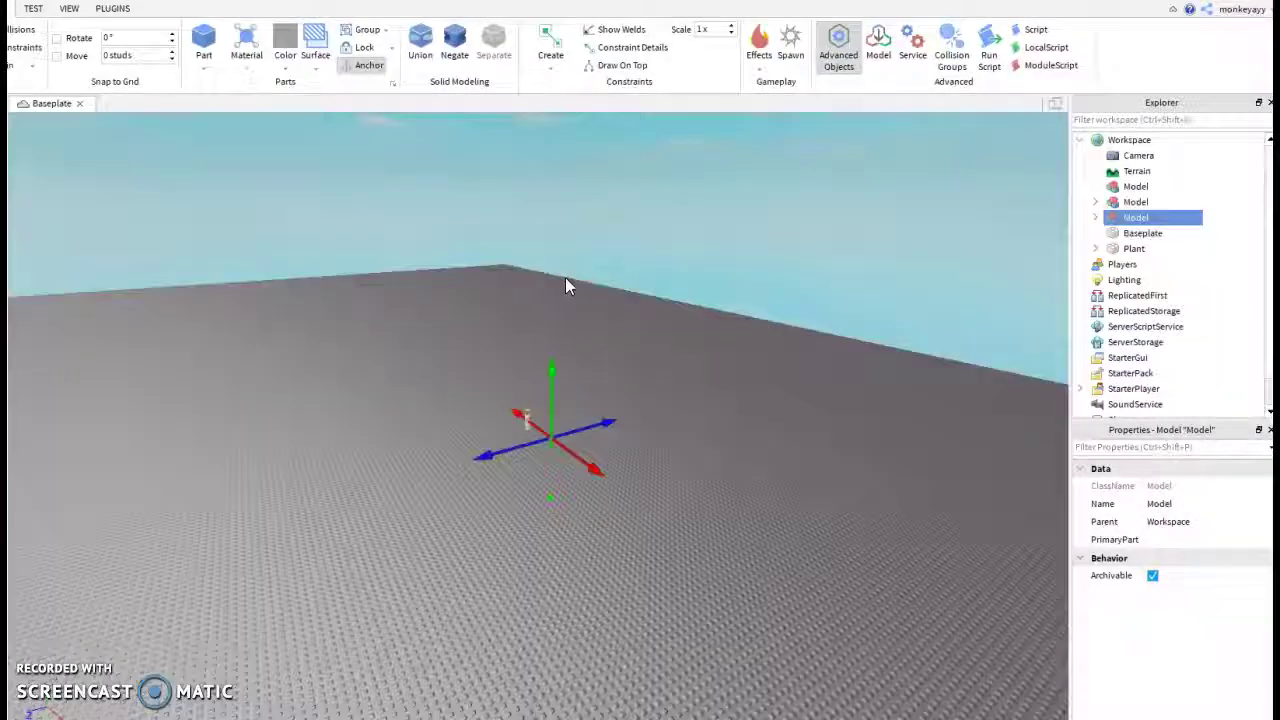
scroll(613, 314, down, 3)
right_drag(623, 314, 740, 325)
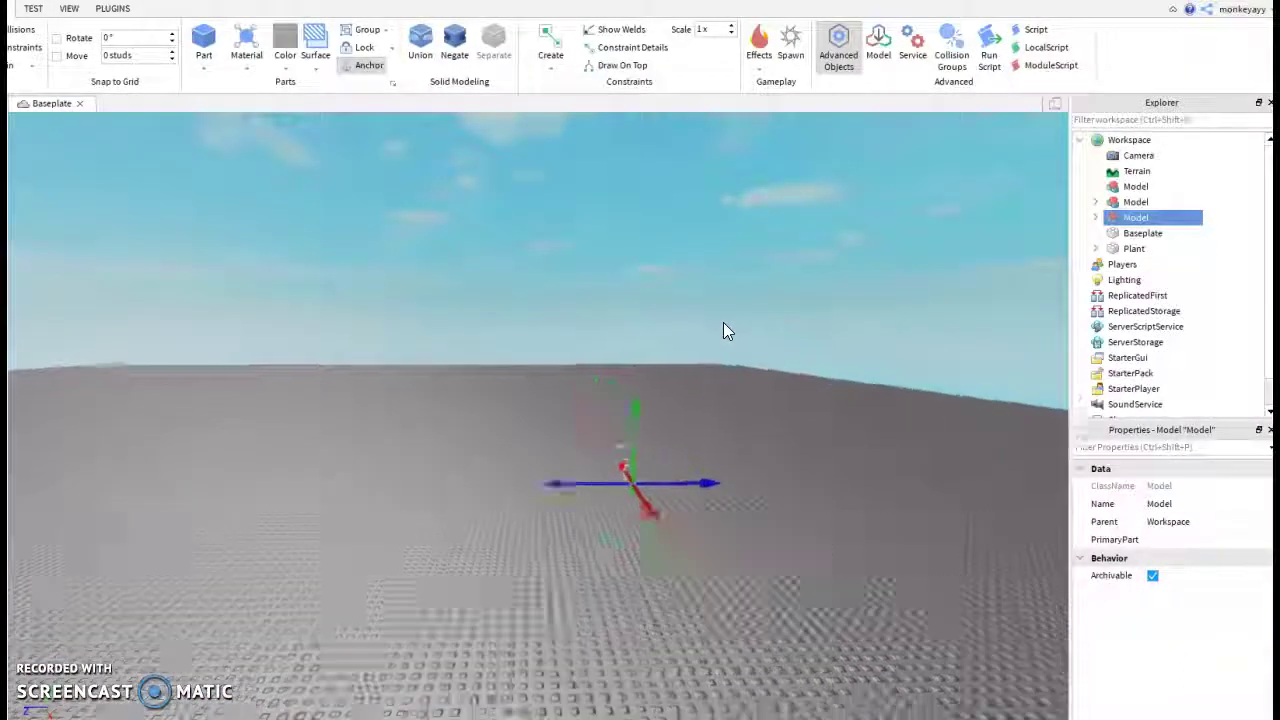
scroll(724, 322, up, 3)
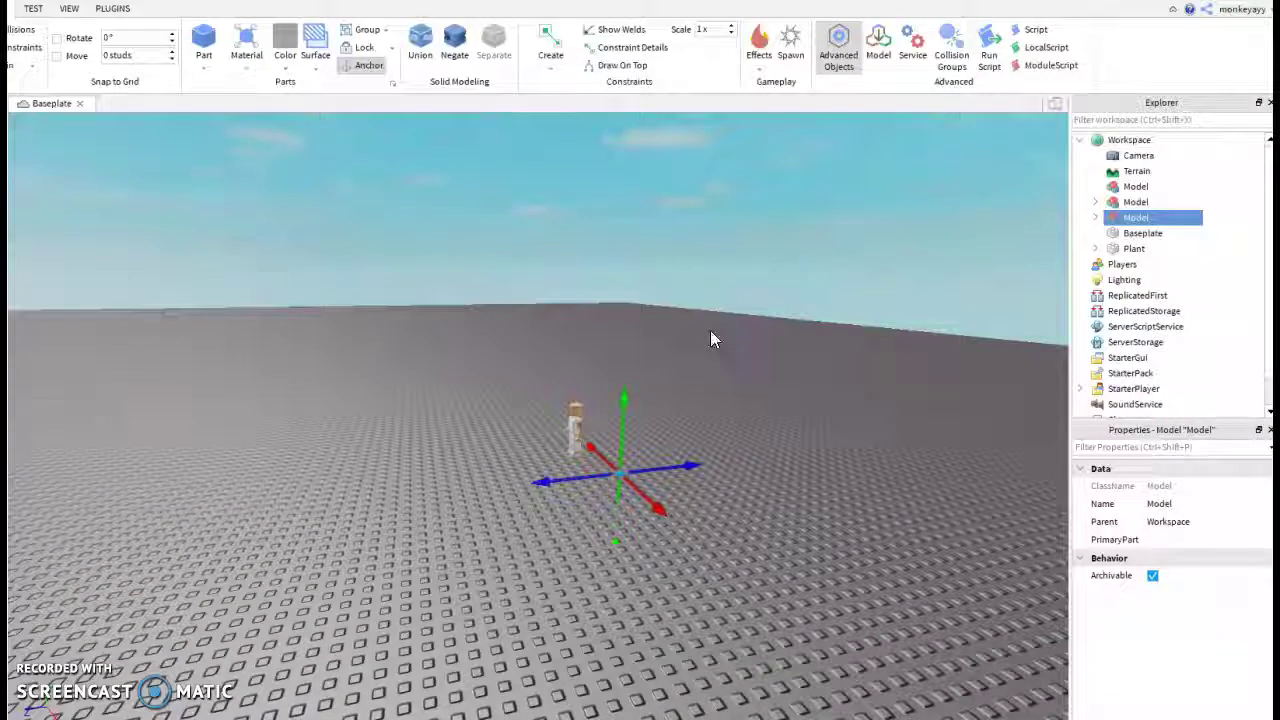